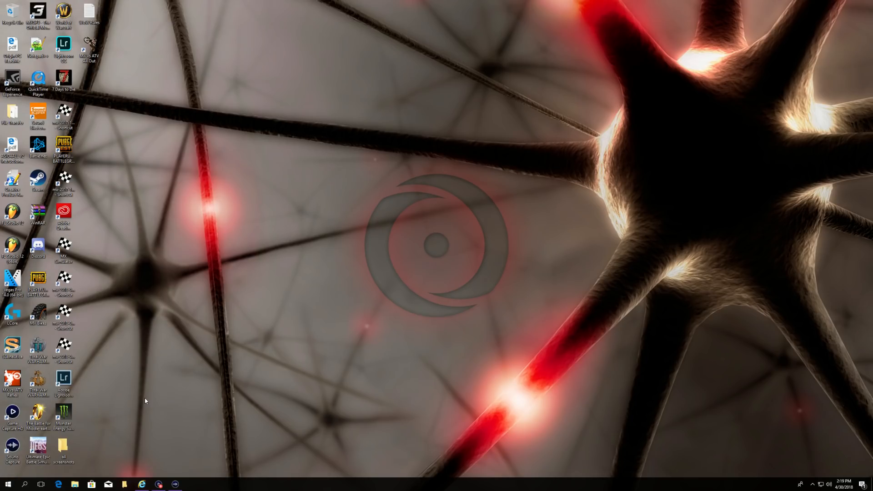
right_click(71, 351)
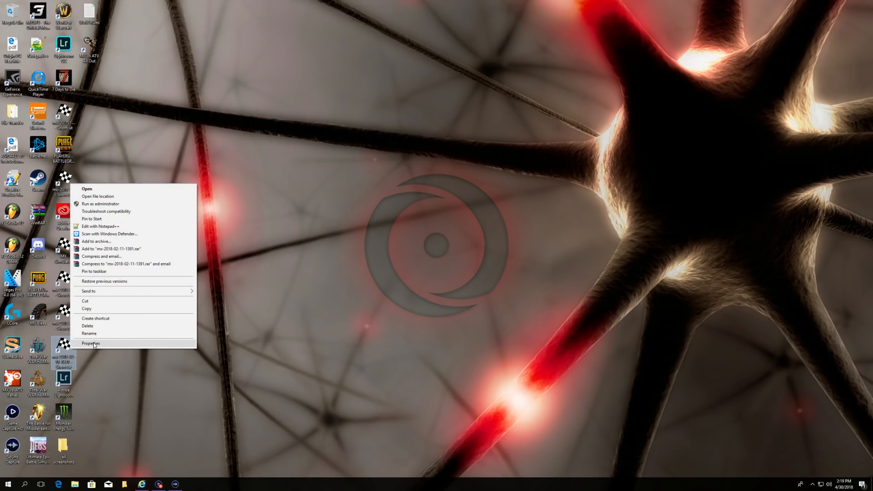
left_click(93, 344)
left_click(169, 356)
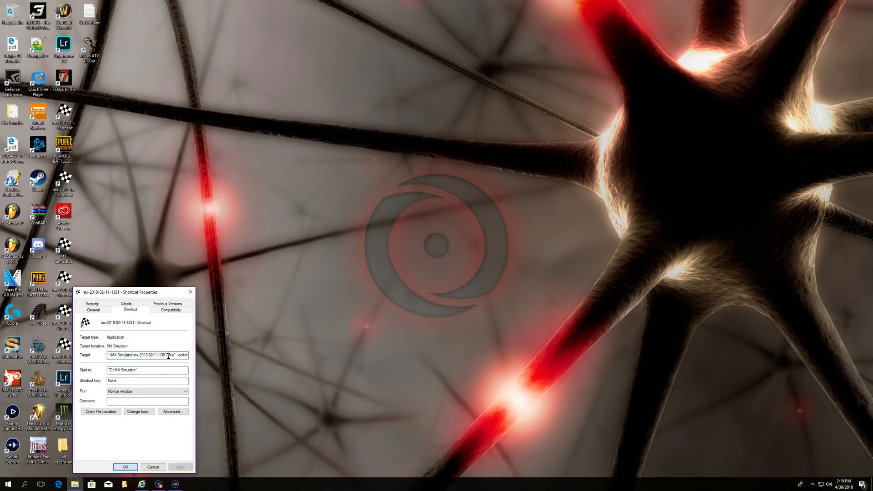
double_click(109, 355)
left_click_drag(121, 355, 211, 358)
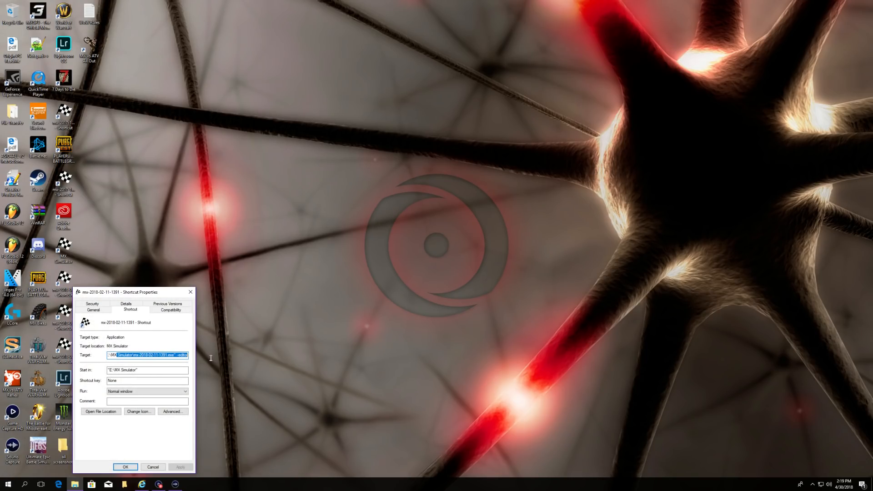
left_click(176, 356)
left_click_drag(177, 355, 188, 357)
key("Delete")
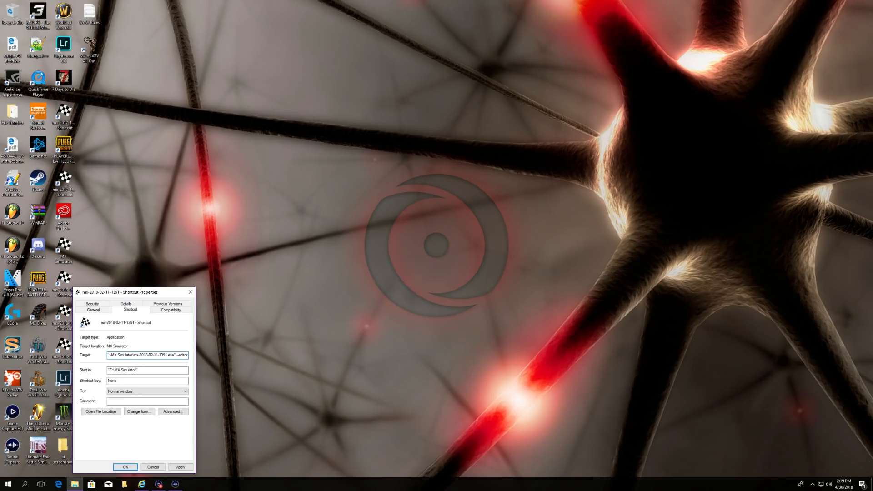
left_click(190, 467)
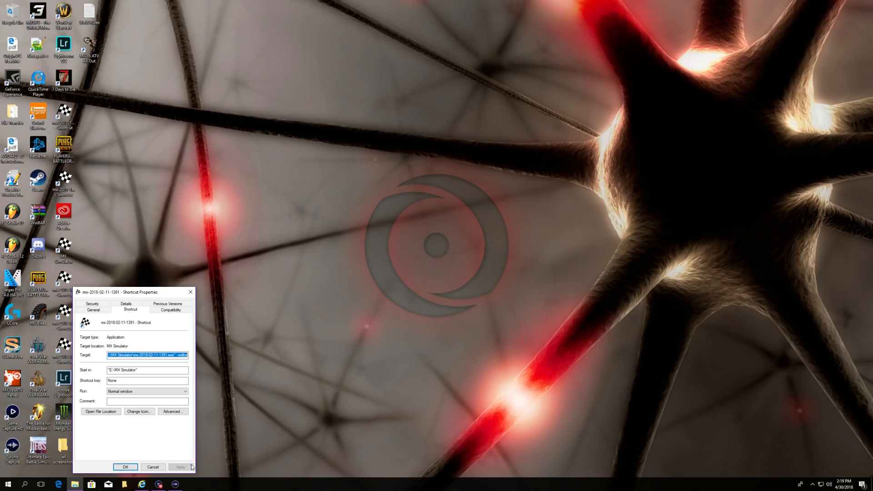
left_click(125, 467)
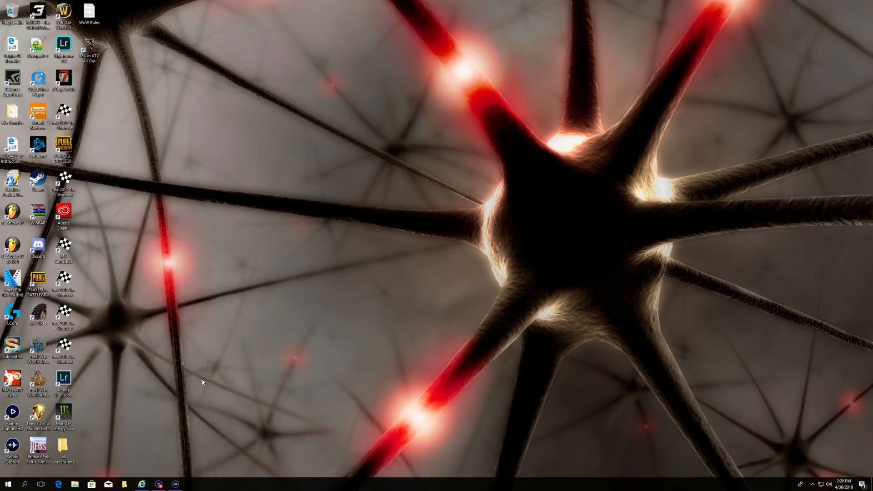
Switch to the browser and review the files needed to make tracks on the MX Simulator Track Editing page, closing it when done
left_click(142, 484)
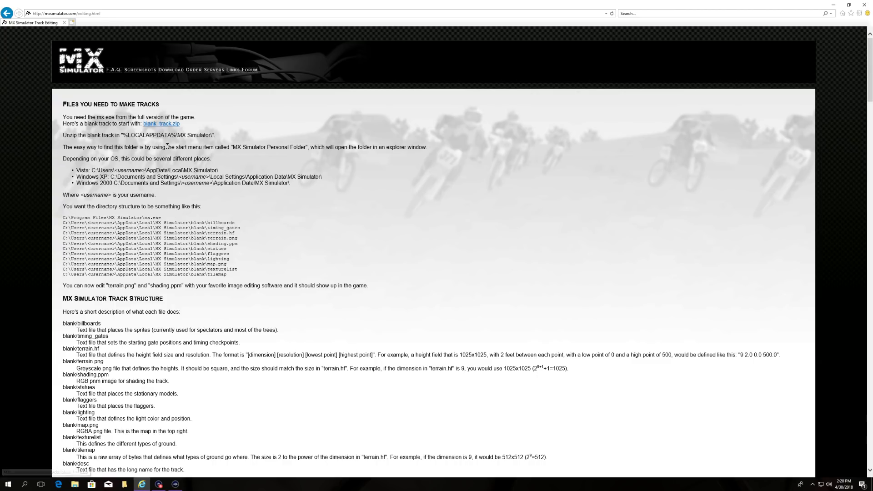
left_click(863, 4)
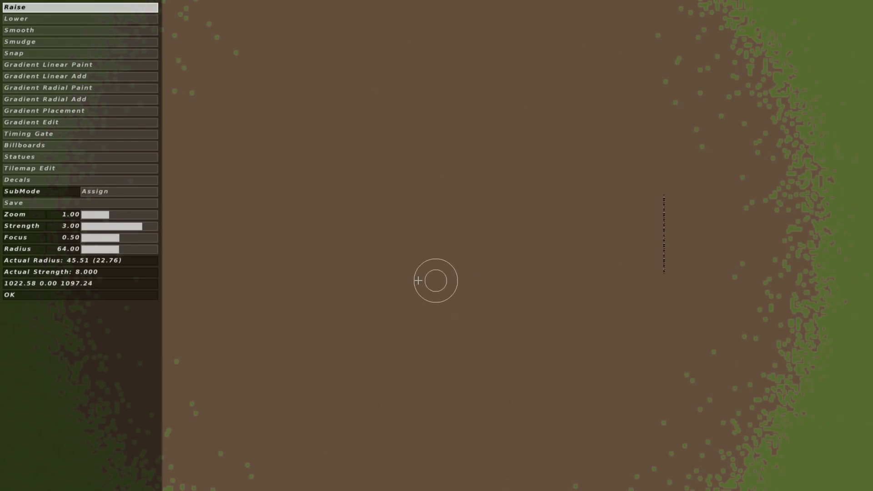
Examine the blank track from above, covering the dirt area, its grass border and the map edges
mouse_move(296, 285)
middle_mouse_down()
mouse_move(544, 223)
mouse_move(424, 187)
mouse_move(403, 195)
mouse_move(362, 482)
mouse_move(382, 487)
middle_mouse_up()
mouse_move(317, 256)
middle_mouse_down()
mouse_move(585, 381)
mouse_move(186, 124)
middle_mouse_up()
middle_click_drag(371, 391, 468, 169)
middle_click_drag(366, 328, 472, 224)
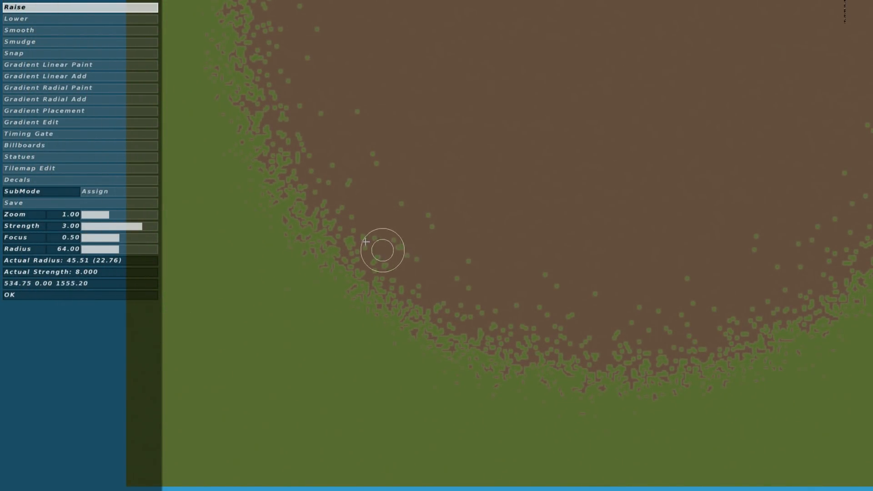
mouse_move(324, 177)
middle_mouse_down()
mouse_move(313, 306)
mouse_move(363, 381)
middle_mouse_up()
middle_click_drag(293, 232, 281, 387)
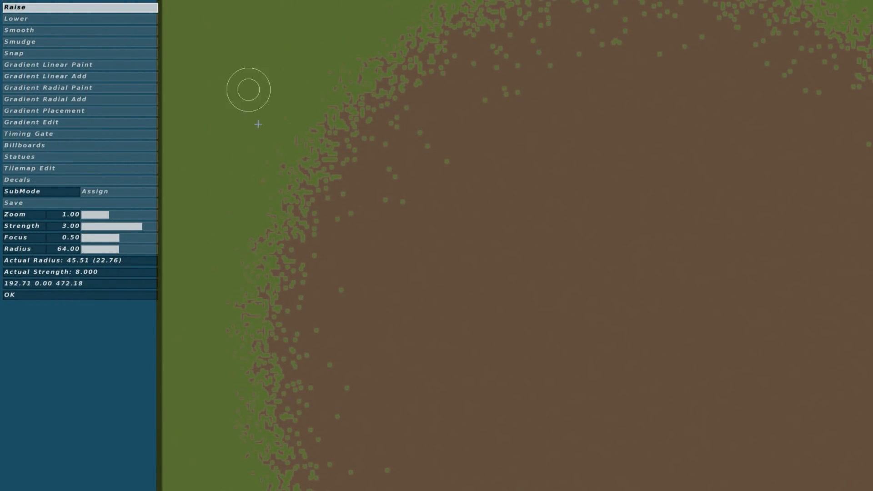
mouse_move(557, 181)
middle_mouse_down()
mouse_move(426, 240)
mouse_move(400, 123)
middle_mouse_up()
middle_click_drag(586, 223, 524, 225)
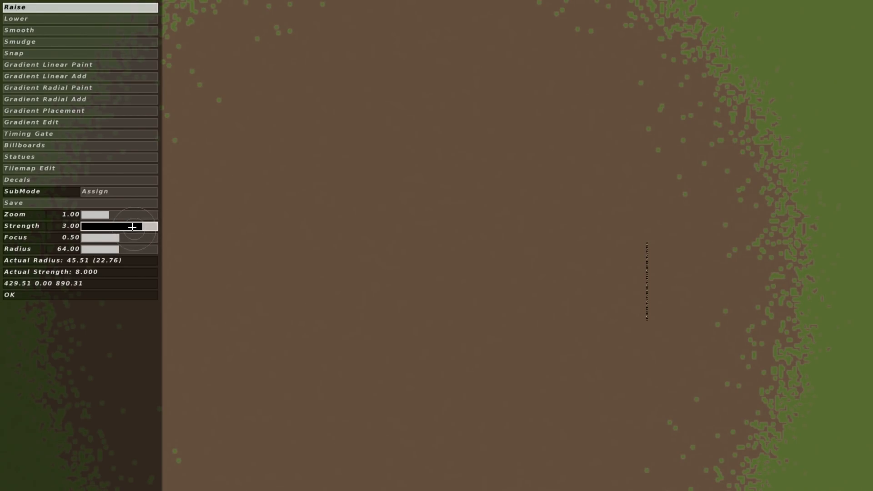
Try the editor's zoom range from -3.00 to 8.00, and set the zoom to -0.13
left_click(102, 215)
left_click_drag(102, 215, 94, 214)
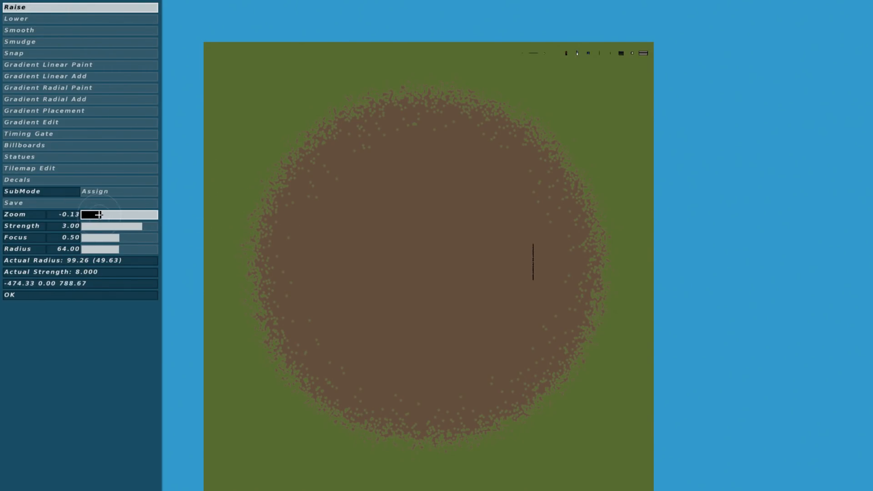
left_click_drag(100, 215, 106, 214)
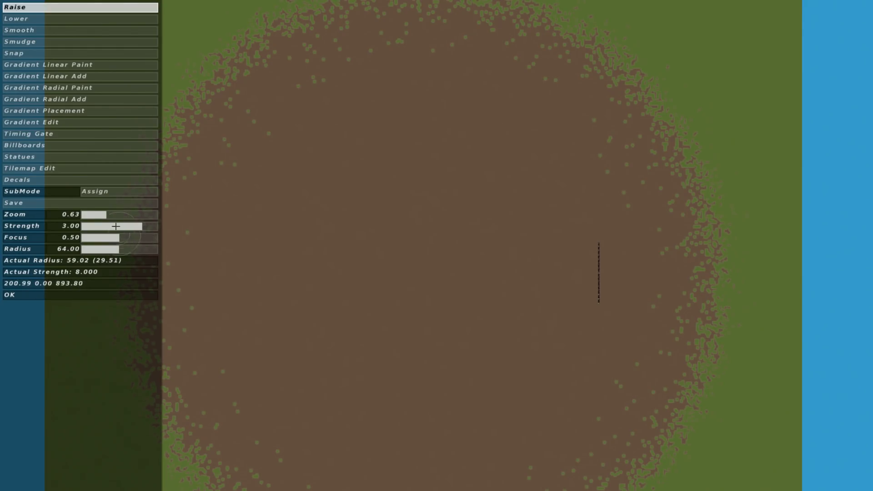
left_click_drag(106, 215, 66, 216)
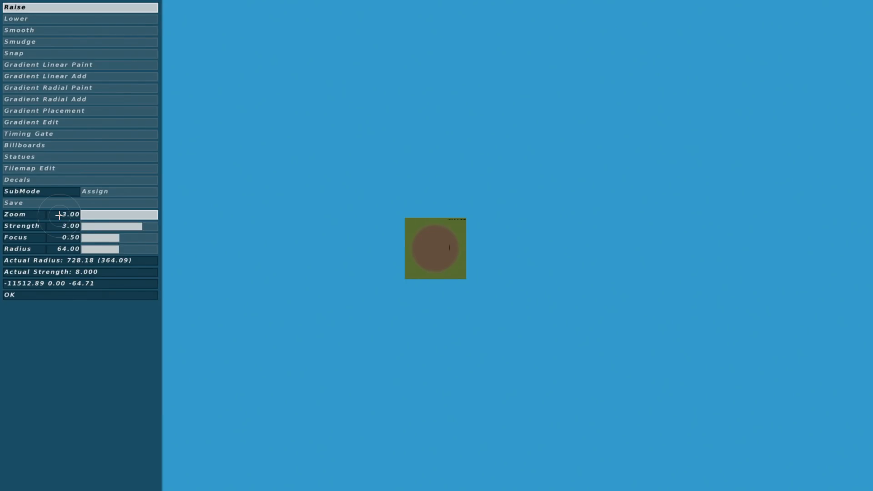
left_click_drag(59, 215, 159, 215)
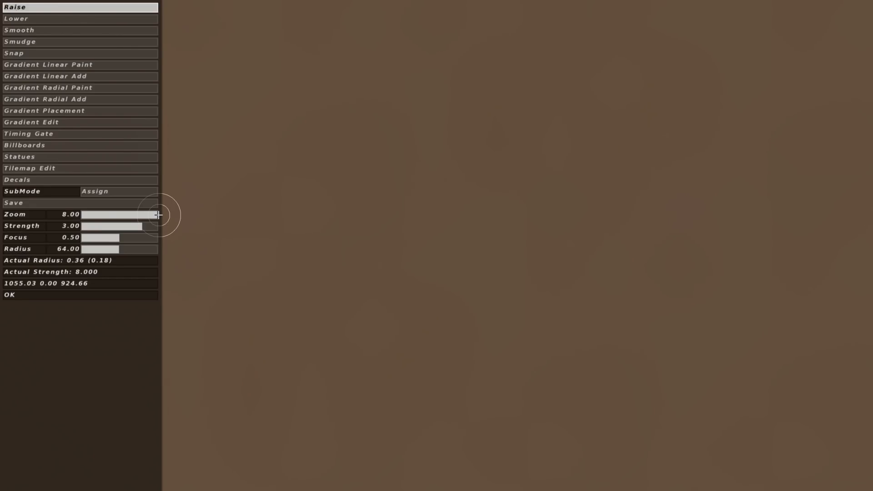
left_click_drag(158, 214, 142, 226)
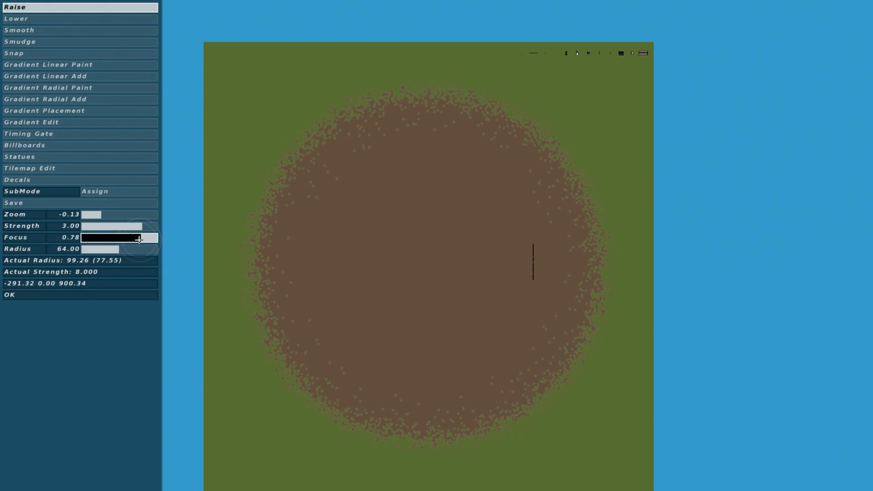
Set the Raise brush to radius 101, focus 0.84 and strength 0.75
left_click(130, 239)
left_click(123, 237)
left_click_drag(118, 249, 141, 249)
left_click_drag(141, 238, 144, 238)
left_click_drag(142, 226, 121, 227)
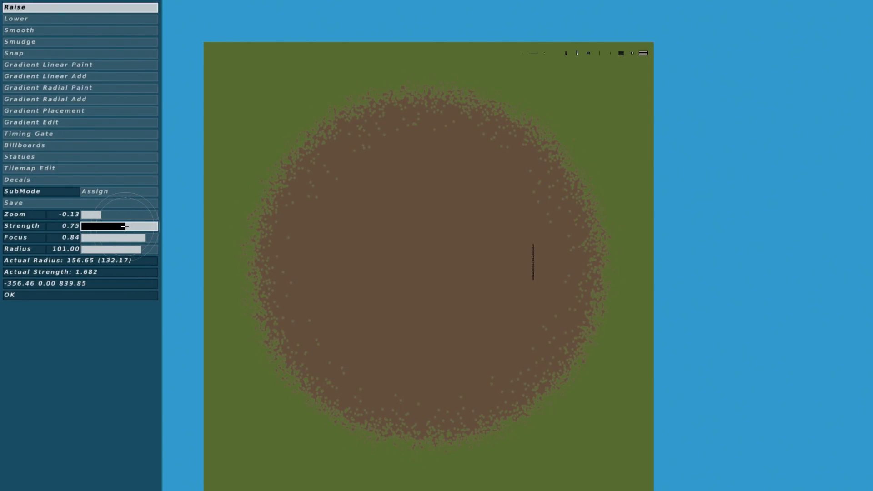
Set the brush strength to 0.00 and compare focus values of 0.16 and 0.97
left_click_drag(124, 226, 124, 226)
mouse_move(131, 227)
left_mouse_down()
mouse_move(146, 229)
mouse_move(110, 238)
mouse_move(156, 226)
mouse_move(127, 226)
left_mouse_up()
mouse_move(132, 237)
left_mouse_down()
mouse_move(117, 237)
mouse_move(119, 226)
left_mouse_up()
left_click_drag(118, 237, 93, 237)
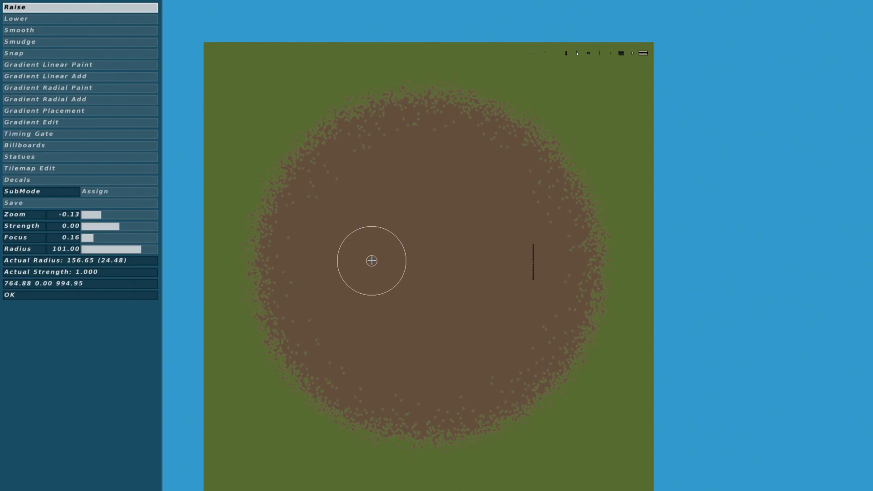
left_click_drag(94, 237, 157, 237)
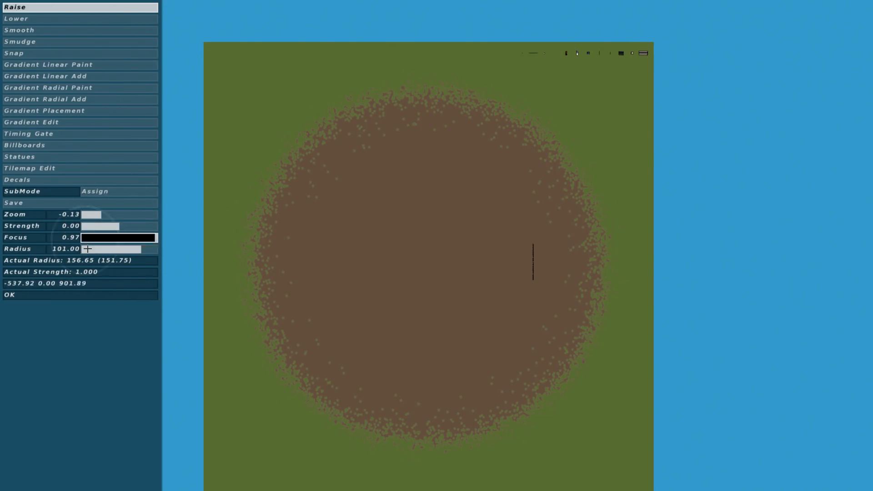
left_click_drag(101, 217, 101, 215)
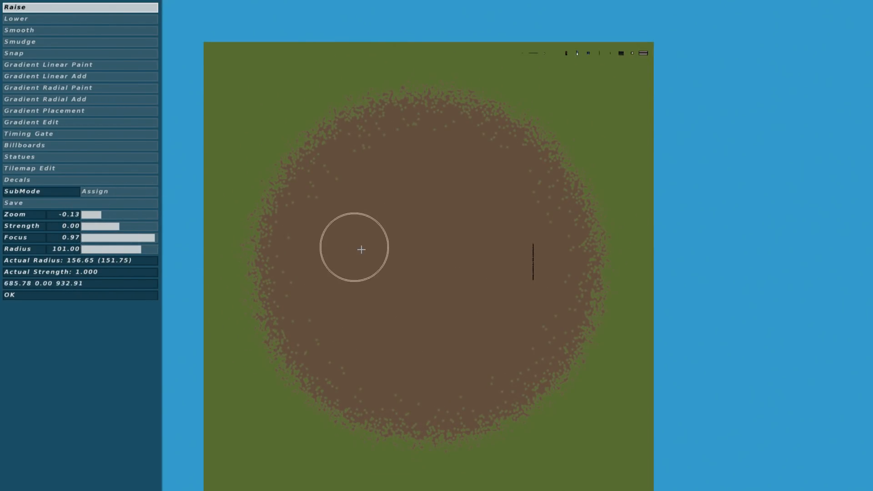
Set the brush focus to 0.78 and the zoom to 0.50, with the dirt area and starting gates in view
right_click_drag(360, 249, 486, 408)
right_click_drag(557, 373, 427, 345)
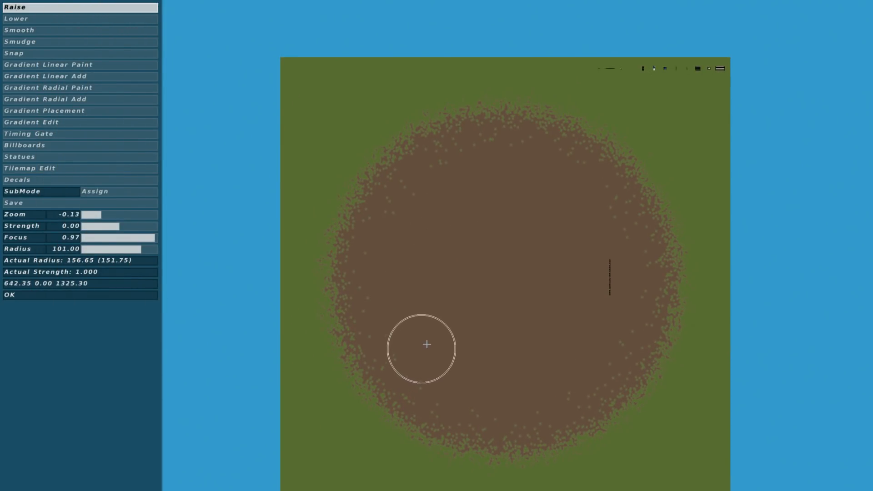
right_click_drag(446, 295, 315, 287)
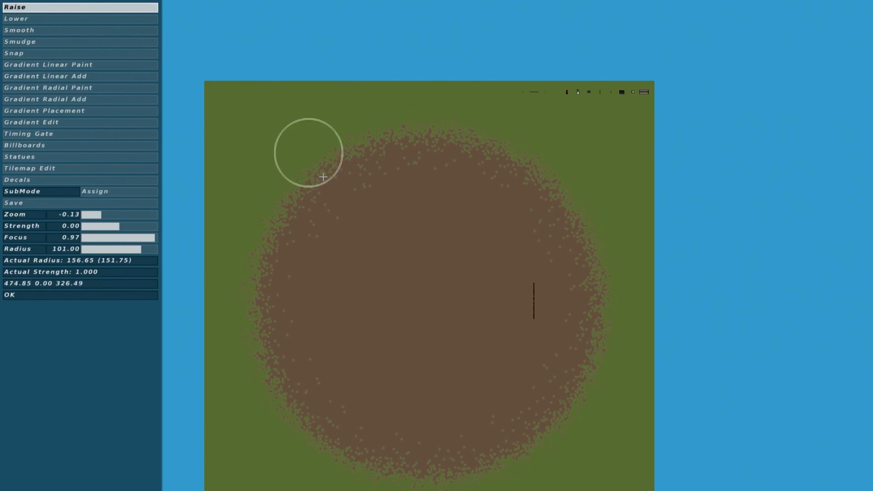
left_click_drag(153, 237, 141, 237)
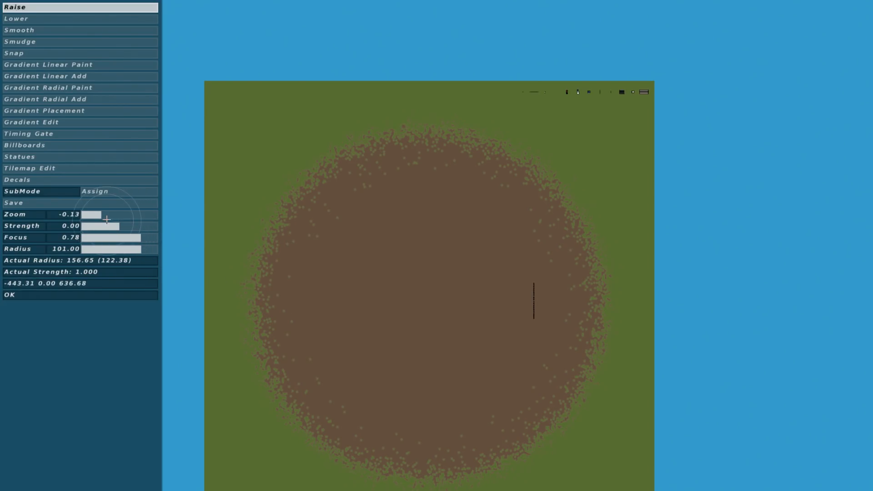
left_click_drag(101, 215, 105, 215)
right_click_drag(412, 287, 359, 239)
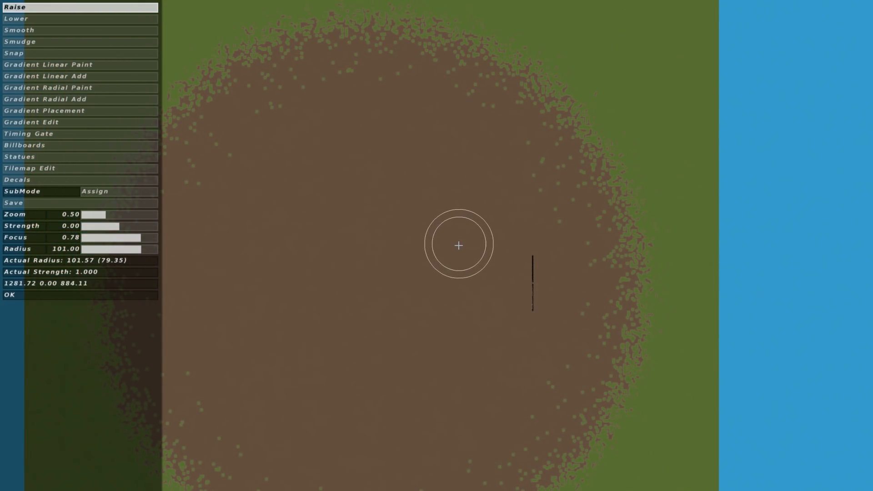
Check the flat terrain from the bike's first-person view at the starting gates, and return to the track editor
key("e")
key("c")
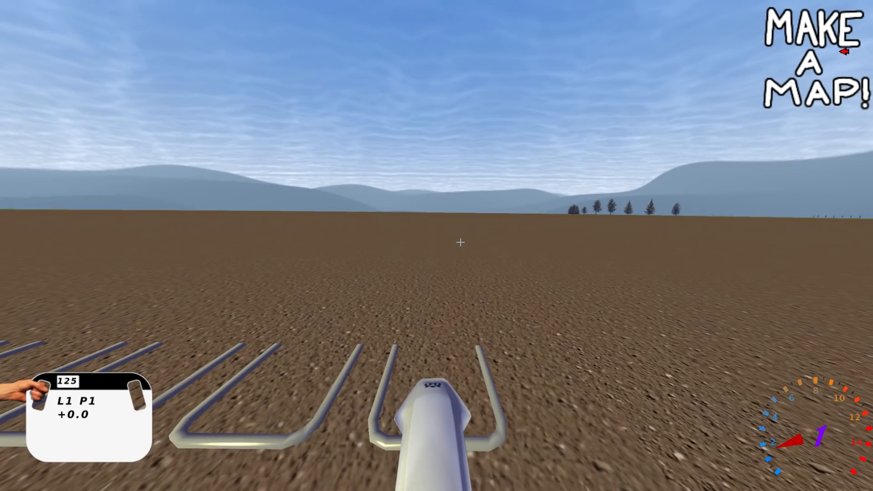
key("e")
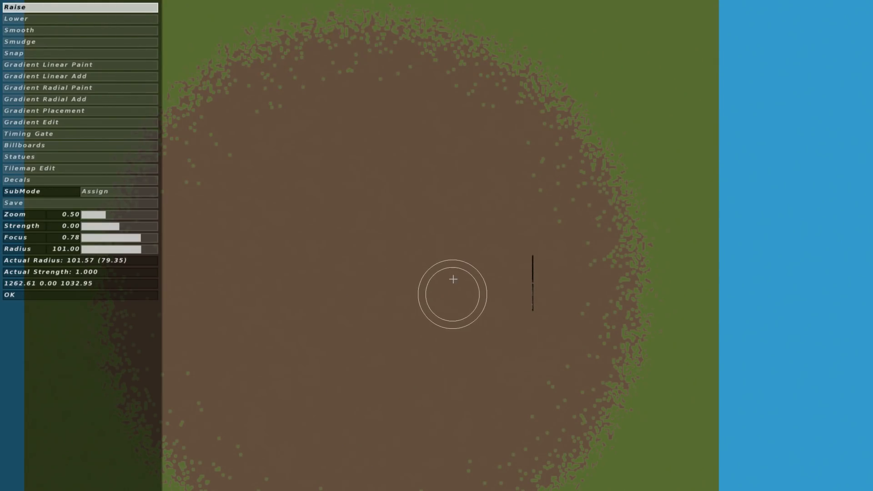
Raise two low circular mounds in front of the starting gates with brush strength up to 1.00, and check them from the bike
left_click(119, 226)
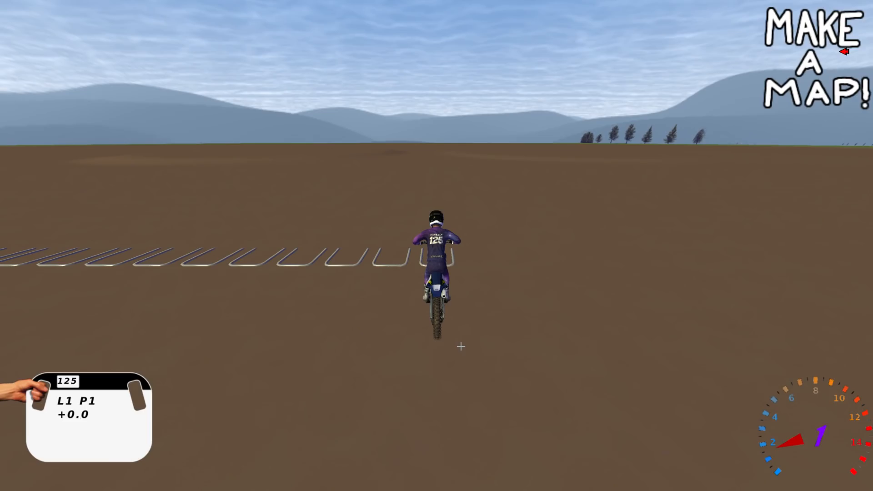
key("c")
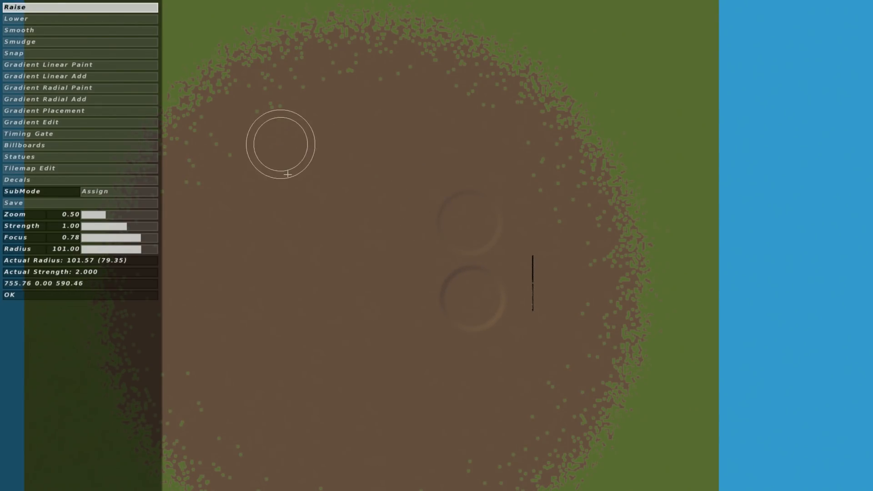
Raise a smaller, steeper mound close to the starting gates at zoom 1.13 and strength 3.00, and ride out to inspect the terrain
left_click(110, 215)
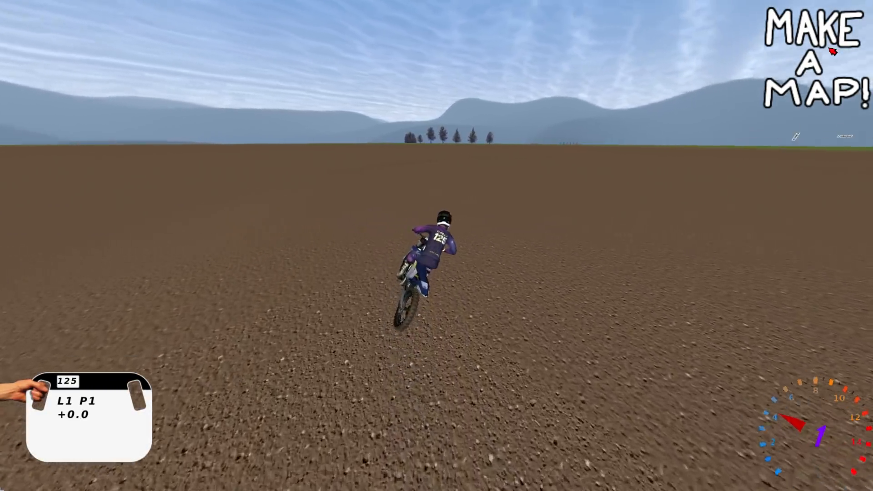
key("c")
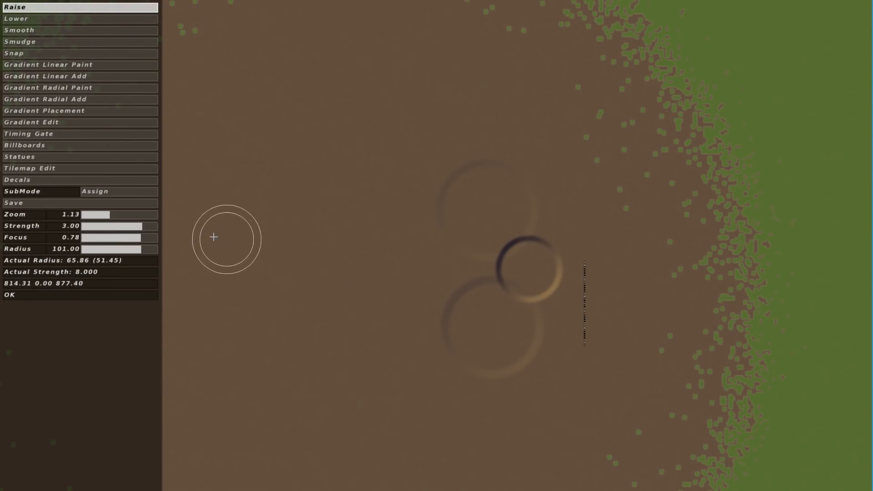
key("Escape")
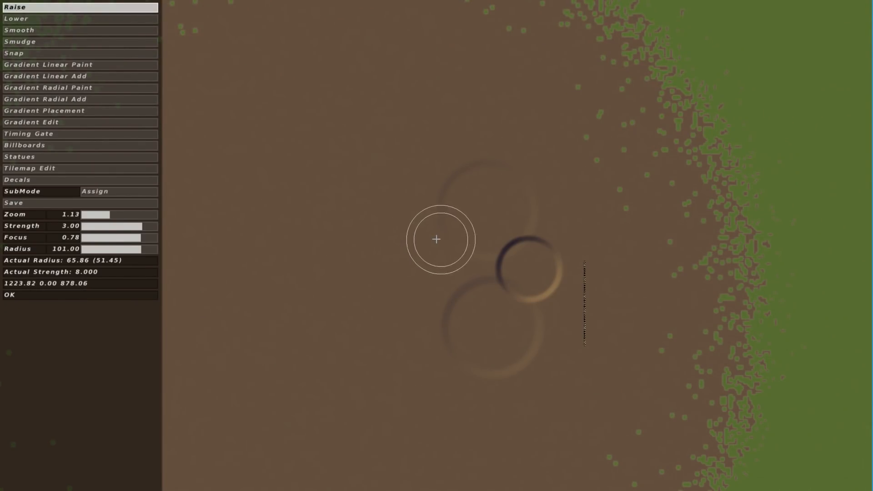
Raise a large hill in front of the starting gates with strength 1.50, focus 0.69 and radius 84, and view it from the bike
left_click_drag(122, 249, 123, 249)
left_click(133, 237)
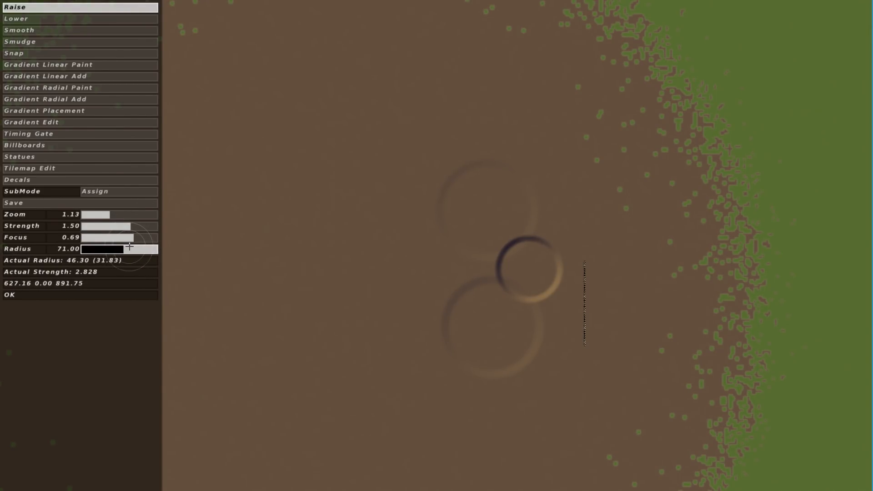
left_click(130, 248)
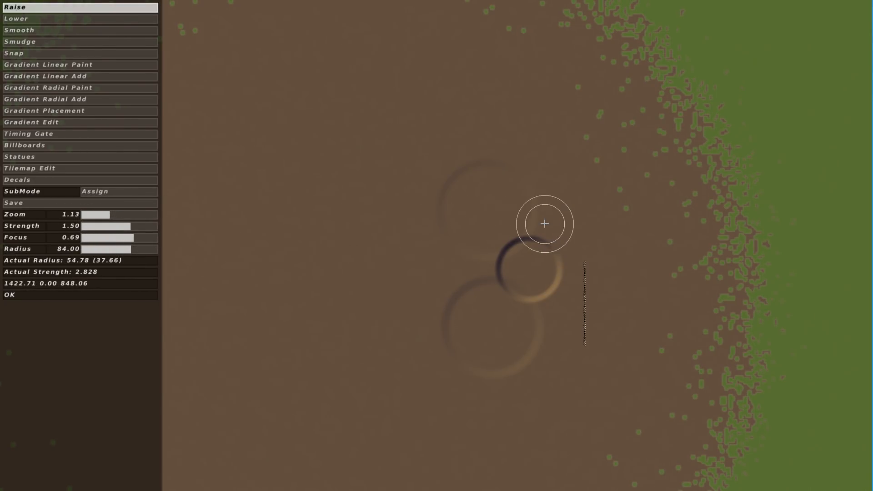
mouse_move(546, 218)
left_mouse_down()
mouse_move(503, 230)
mouse_move(495, 209)
mouse_move(523, 198)
mouse_move(517, 240)
mouse_move(491, 224)
mouse_move(543, 227)
mouse_move(539, 207)
left_mouse_up()
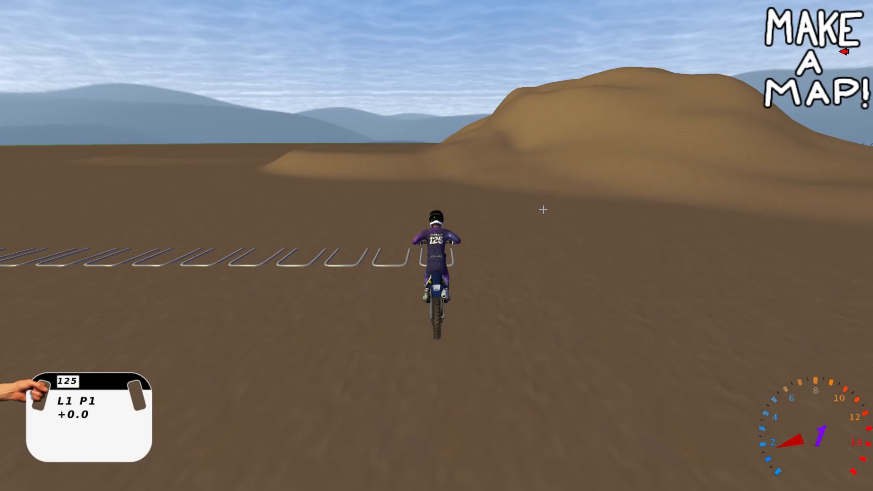
key("c")
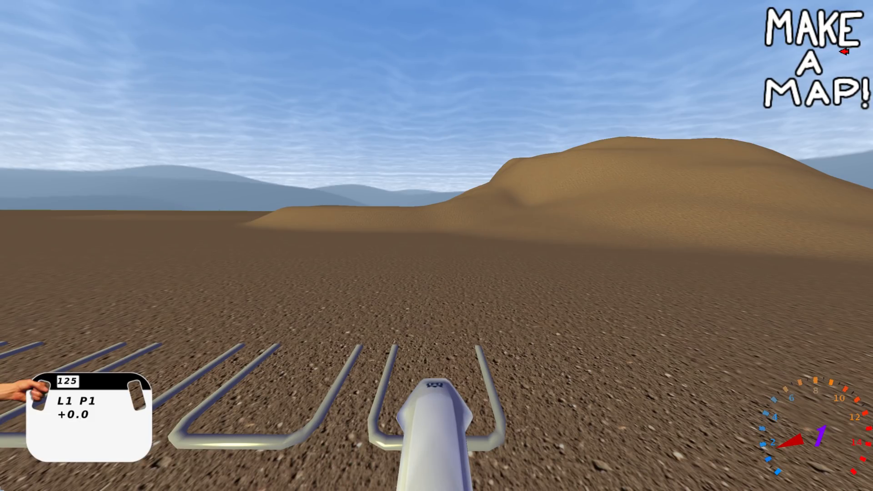
Return to the track editor and lower a pit between the hill and the starting gates with strength 1.50, focus 0.69 and radius 84
key("Up")
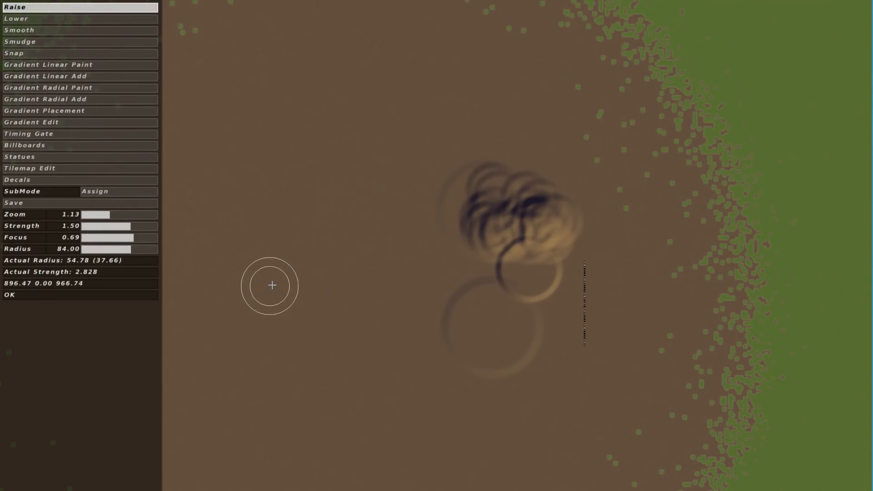
left_click(34, 19)
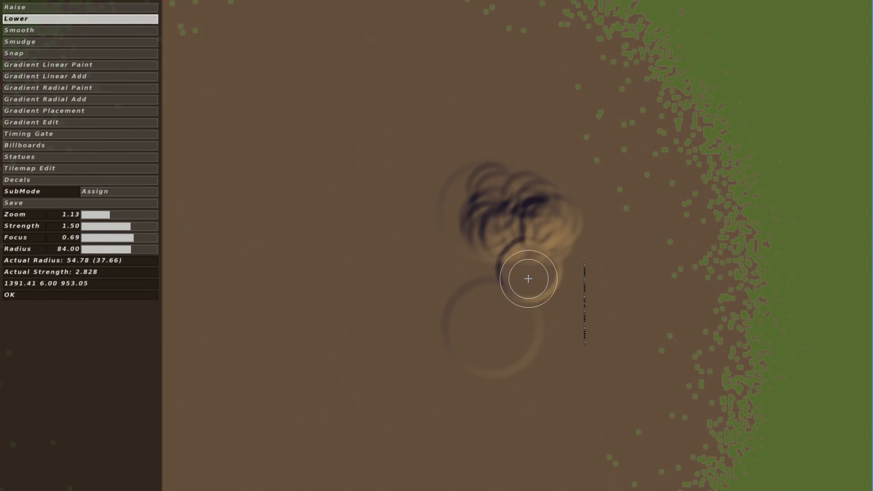
left_click_drag(537, 275, 530, 328)
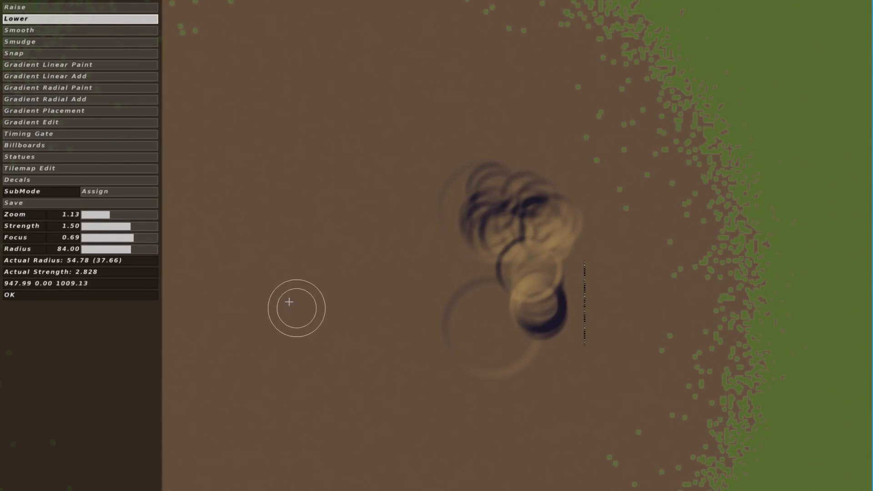
Smooth the hill and the pit beside the starting gates with radius 125, increasing the brush strength from 1.50 to 4.25
middle_click_drag(273, 299, 192, 312)
left_click(39, 31)
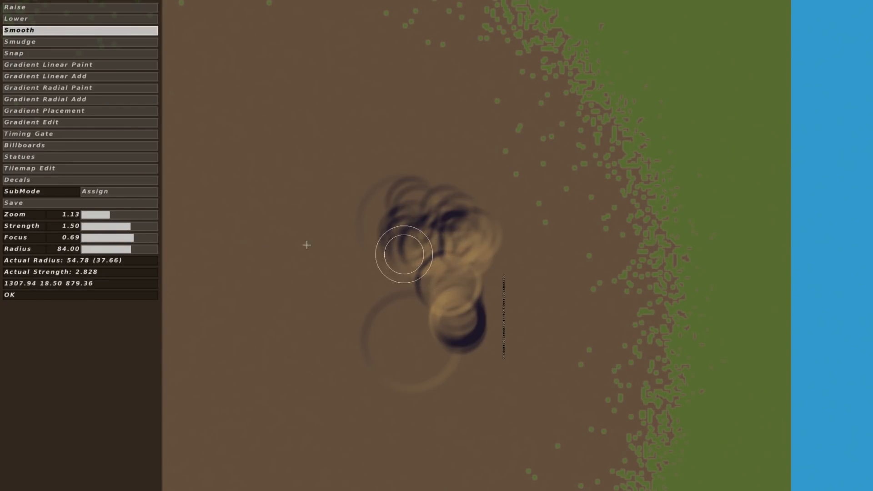
left_click_drag(152, 249, 156, 249)
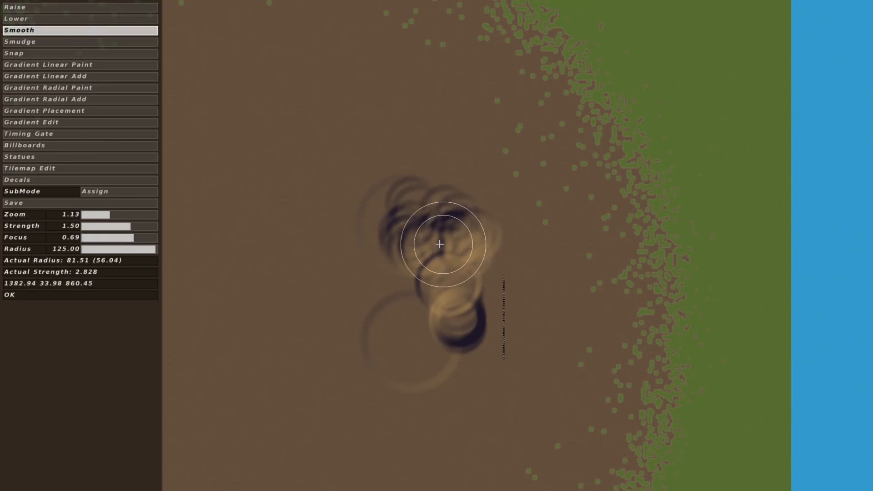
mouse_move(440, 244)
left_mouse_down()
mouse_move(427, 263)
mouse_move(463, 291)
mouse_move(427, 278)
mouse_move(473, 251)
mouse_move(461, 224)
mouse_move(417, 238)
mouse_move(391, 231)
mouse_move(418, 201)
mouse_move(460, 209)
mouse_move(487, 236)
mouse_move(482, 243)
left_mouse_up()
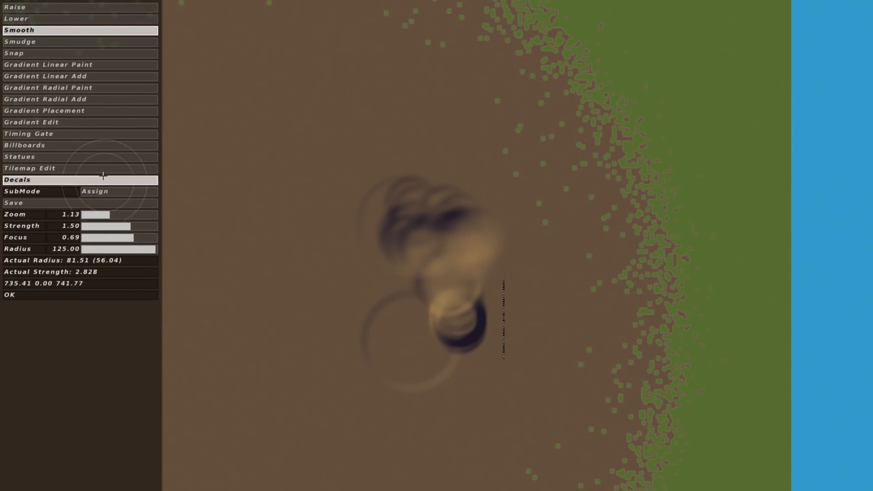
left_click_drag(128, 224, 151, 228)
mouse_move(456, 260)
left_mouse_down()
mouse_move(473, 247)
mouse_move(425, 247)
mouse_move(416, 215)
mouse_move(469, 226)
mouse_move(473, 261)
mouse_move(411, 253)
mouse_move(405, 232)
mouse_move(447, 342)
mouse_move(458, 321)
left_mouse_up()
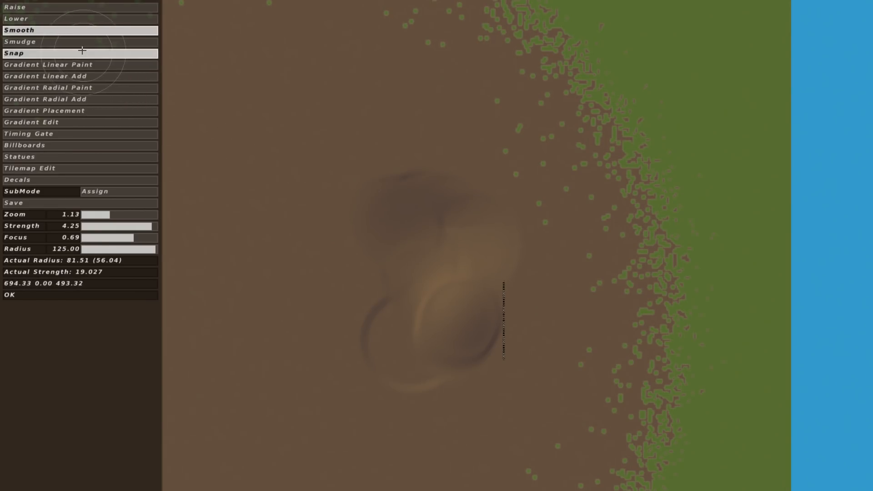
Raise two parallel ridges of overlapping mounds in front of the starting gates at zoom 2.13 and strength 1.25
left_click(81, 44)
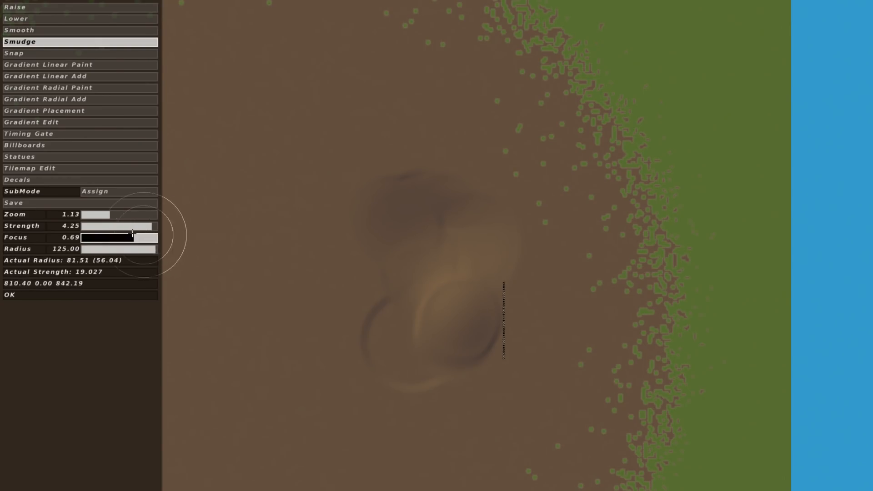
left_click(116, 214)
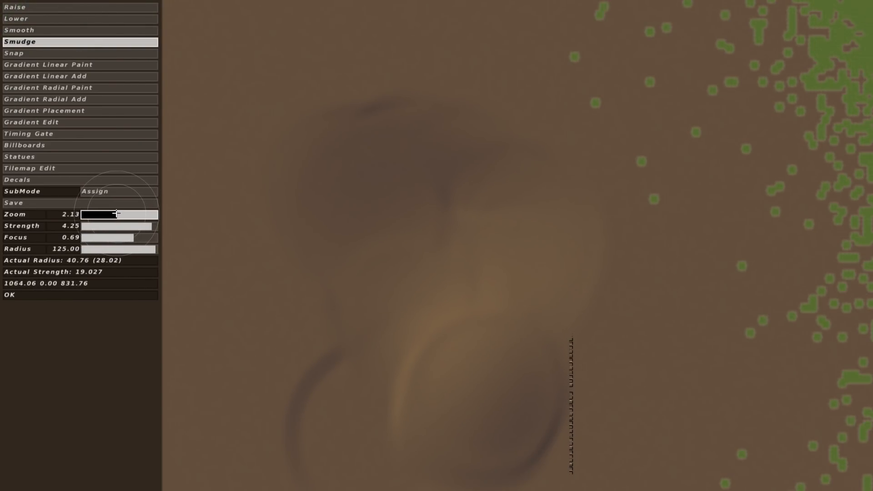
left_click(62, 7)
left_click(128, 226)
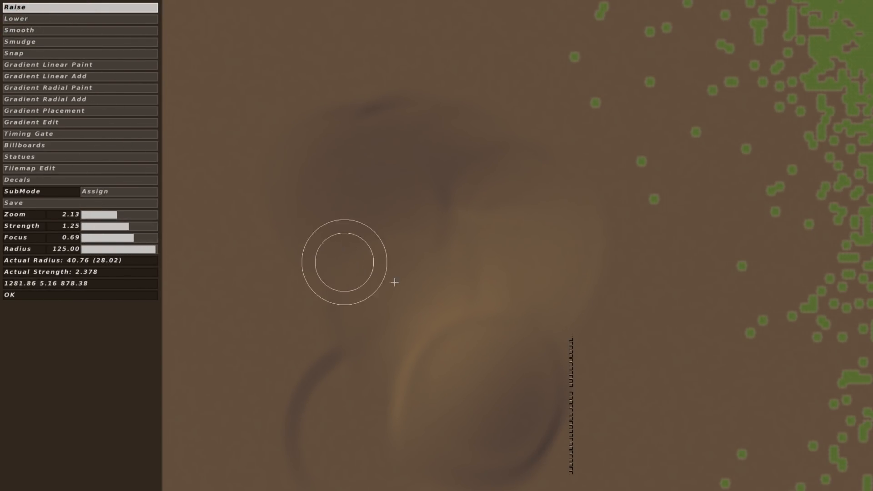
mouse_move(393, 282)
left_mouse_down()
mouse_move(494, 273)
mouse_move(382, 274)
mouse_move(474, 275)
mouse_move(412, 275)
left_mouse_up()
mouse_move(386, 362)
left_mouse_down()
mouse_move(497, 372)
mouse_move(357, 366)
mouse_move(430, 380)
left_mouse_up()
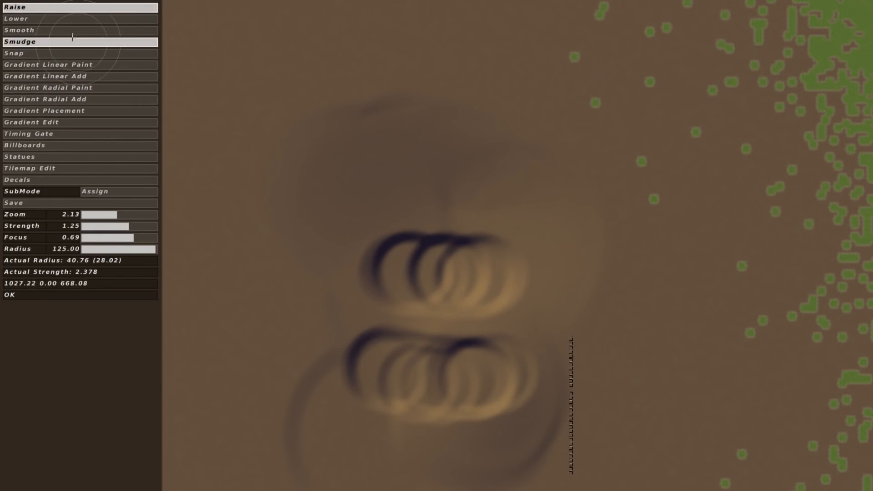
Smudge across both raised ridges and the slope above them with strength 1.25 and radius 125
left_click(61, 40)
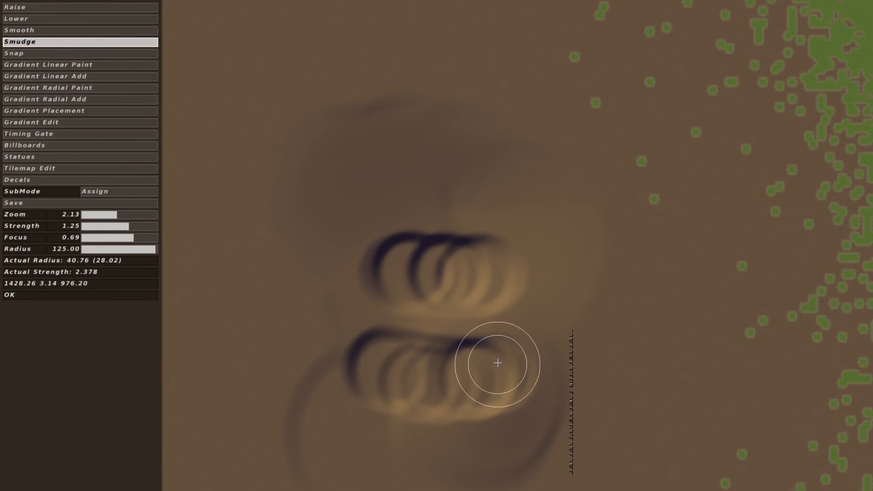
mouse_move(456, 359)
left_mouse_down()
mouse_move(409, 380)
mouse_move(468, 384)
mouse_move(356, 372)
mouse_move(517, 384)
mouse_move(307, 351)
mouse_move(530, 384)
mouse_move(259, 357)
mouse_move(545, 394)
mouse_move(337, 370)
left_mouse_up()
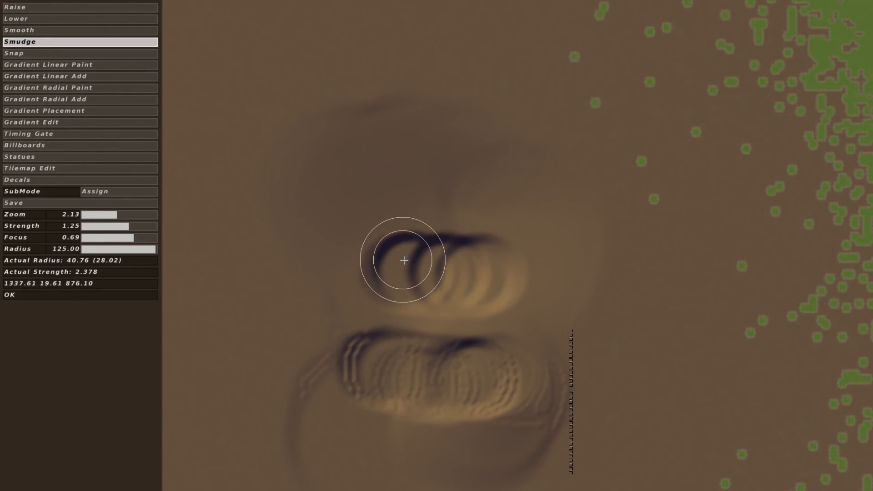
mouse_move(384, 255)
left_mouse_down()
mouse_move(584, 272)
mouse_move(321, 264)
mouse_move(478, 239)
left_mouse_up()
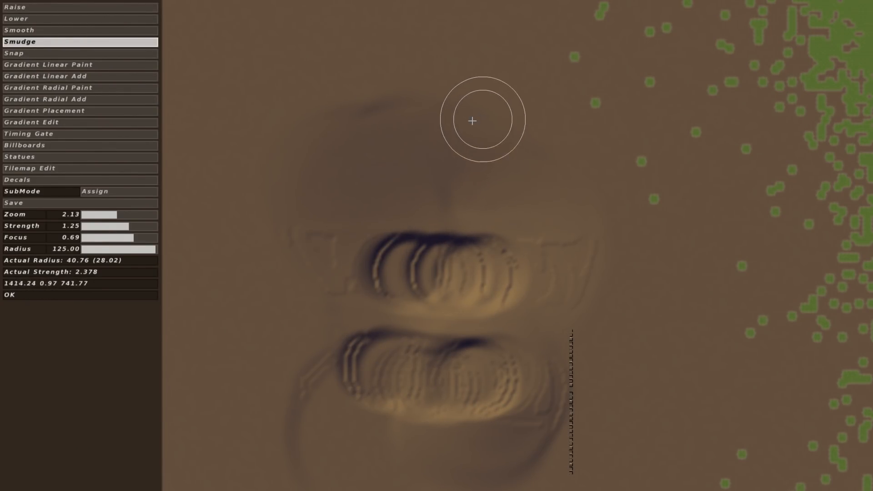
mouse_move(470, 69)
left_mouse_down()
mouse_move(550, 252)
mouse_move(527, 223)
mouse_move(553, 240)
left_mouse_up()
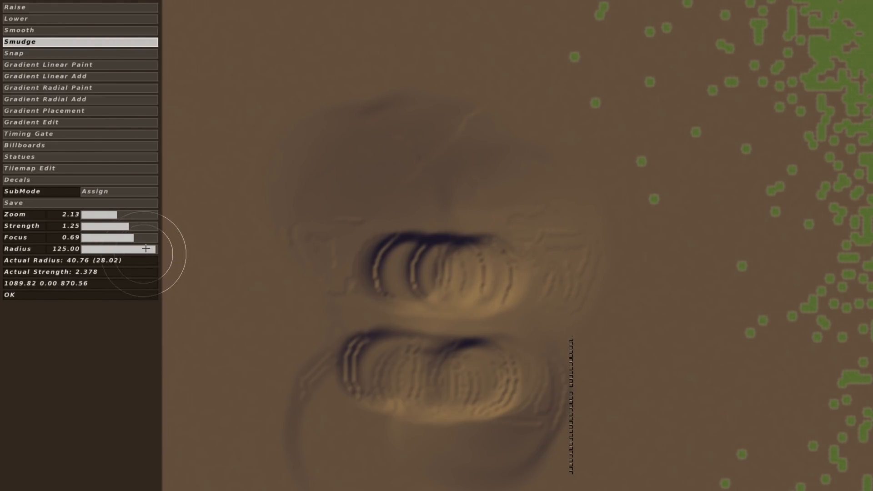
Smudge the two ridges into each other with repeated strokes at strength 2.25 and radius 106
left_click(136, 225)
left_click(144, 249)
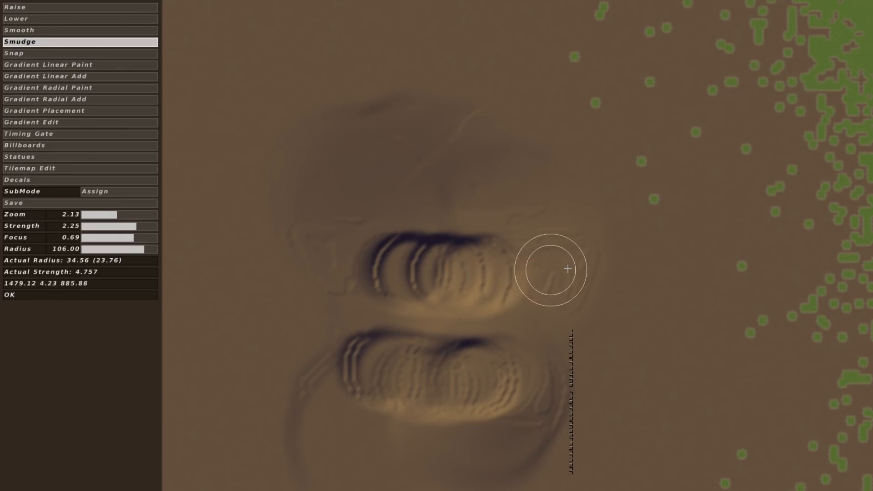
mouse_move(575, 266)
left_mouse_down()
mouse_move(275, 263)
mouse_move(521, 289)
mouse_move(400, 403)
mouse_move(451, 437)
mouse_move(415, 194)
mouse_move(440, 167)
left_mouse_up()
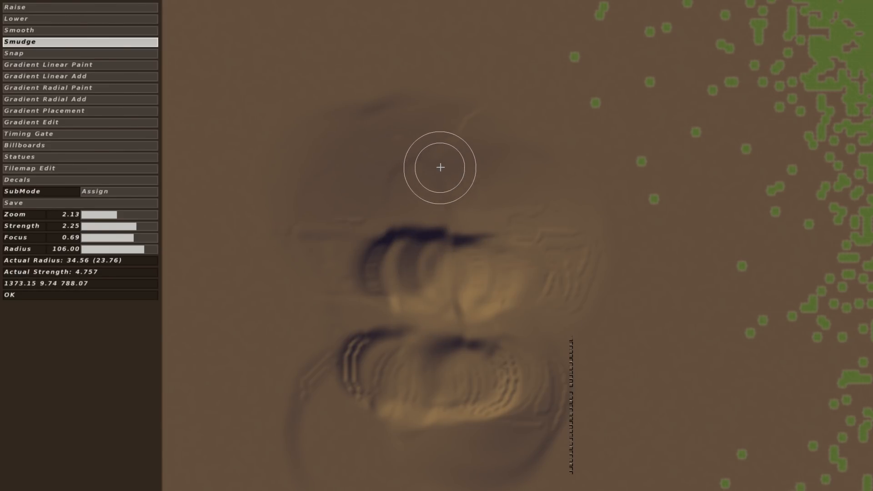
mouse_move(450, 238)
left_mouse_down()
mouse_move(436, 394)
mouse_move(443, 459)
mouse_move(425, 427)
mouse_move(416, 180)
left_mouse_up()
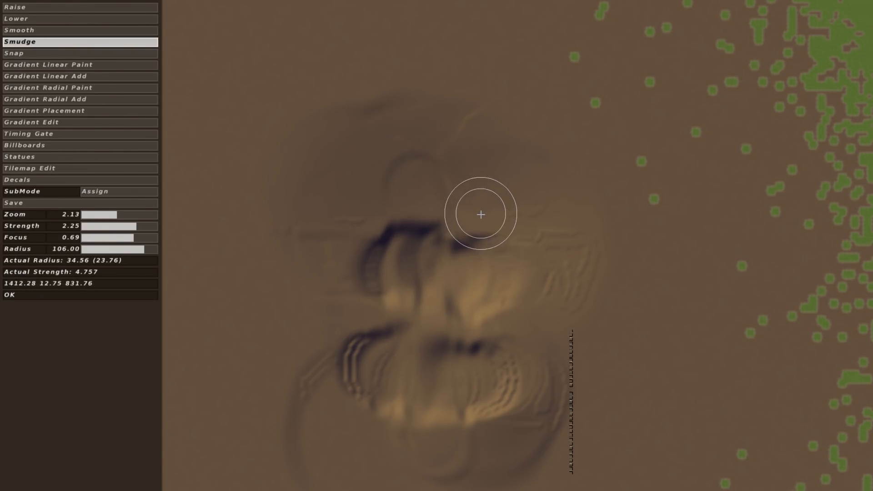
mouse_move(481, 214)
left_mouse_down()
mouse_move(473, 483)
mouse_move(477, 198)
mouse_move(467, 474)
left_mouse_up()
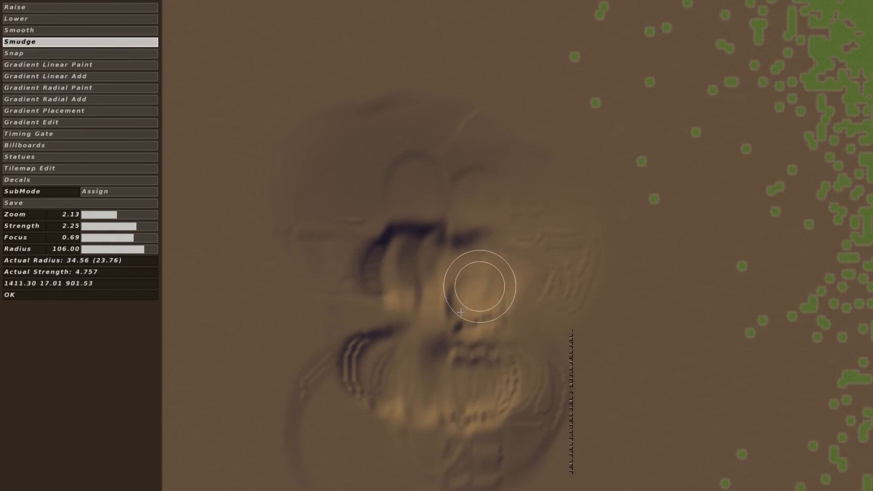
left_click_drag(461, 312, 377, 438)
left_click_drag(427, 361, 409, 432)
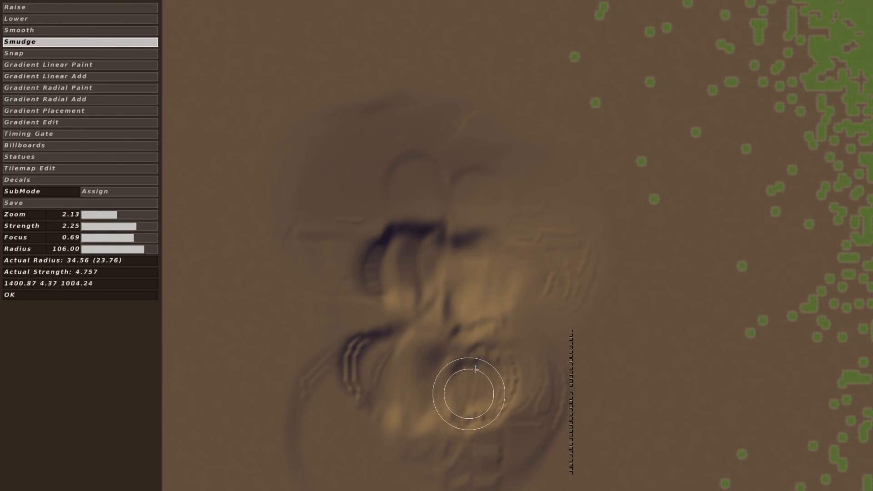
mouse_move(497, 224)
left_mouse_down()
mouse_move(477, 431)
mouse_move(514, 259)
left_mouse_up()
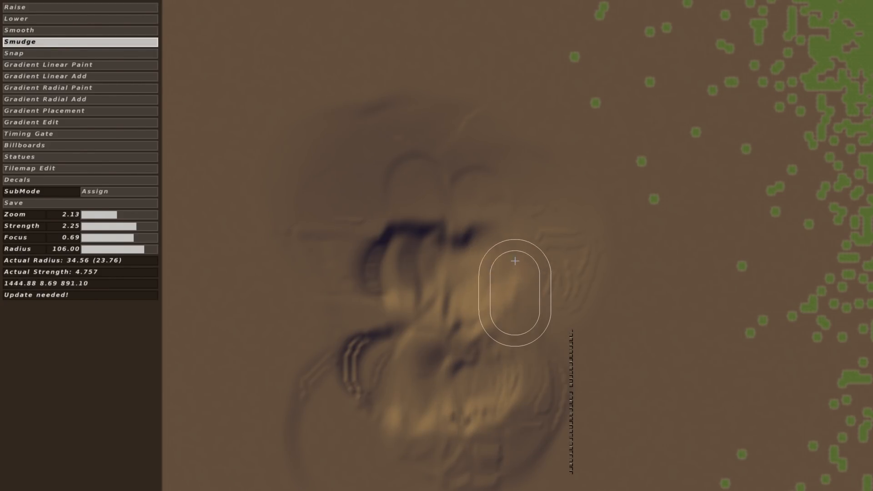
left_click_drag(502, 482, 501, 244)
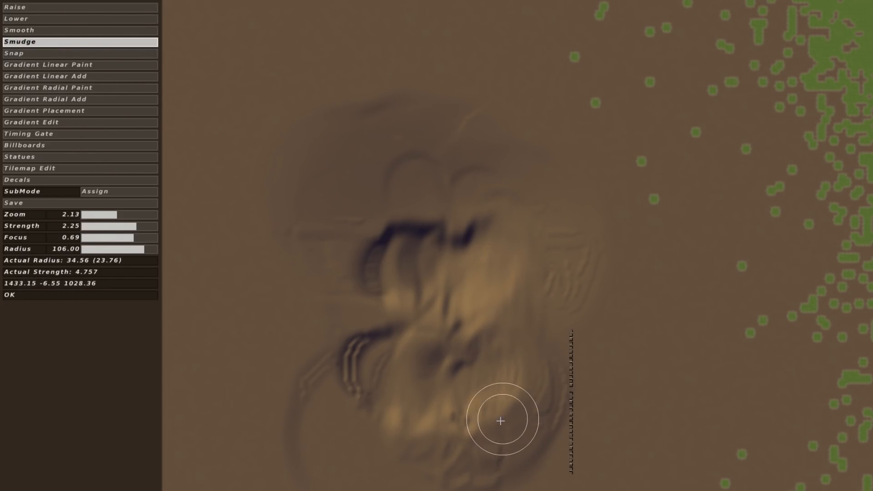
left_click_drag(499, 414, 485, 228)
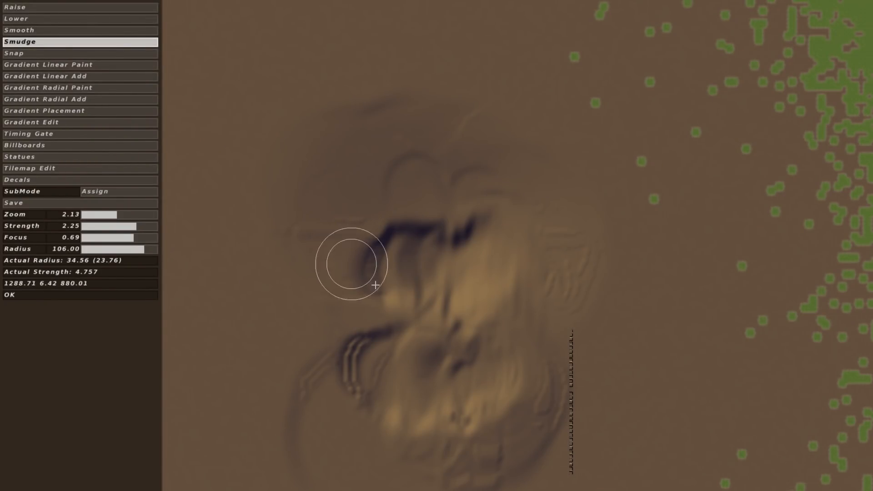
Examine the Snap brush over the smudged ridges at zoom levels from 3.25 down to 2.13, with the radius set to 126
middle_click_drag(376, 285, 307, 234)
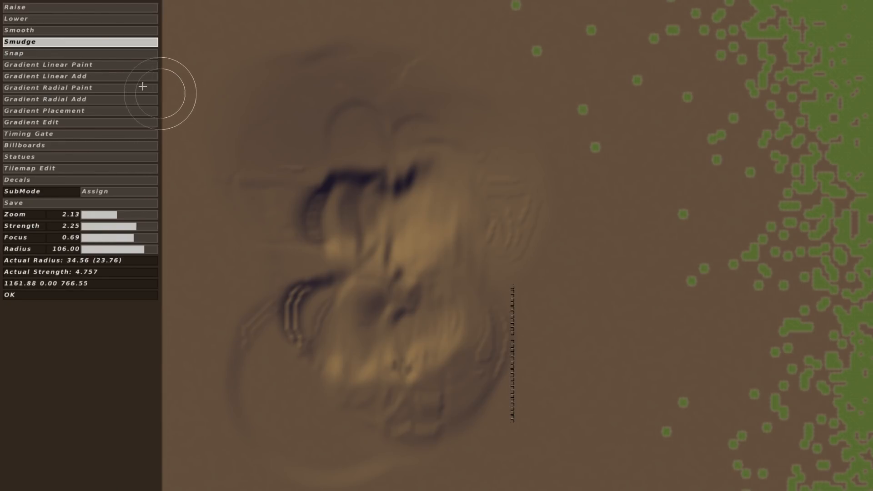
left_click(73, 53)
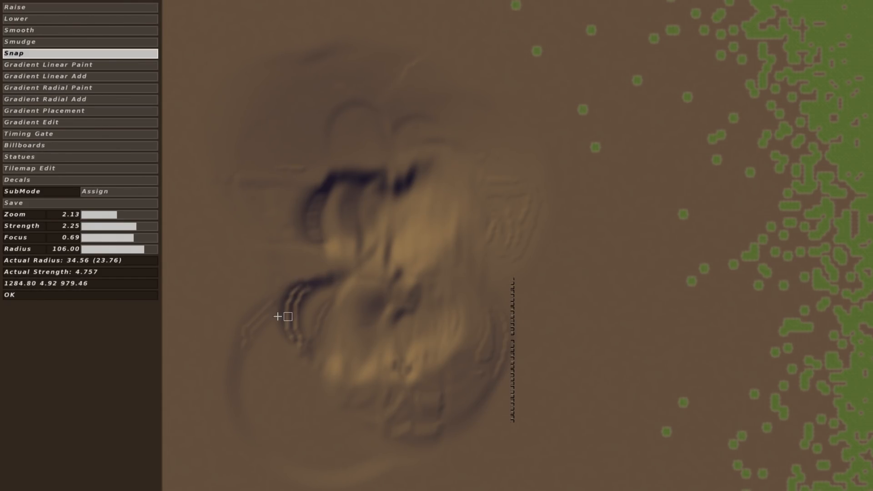
left_click_drag(110, 209, 124, 210)
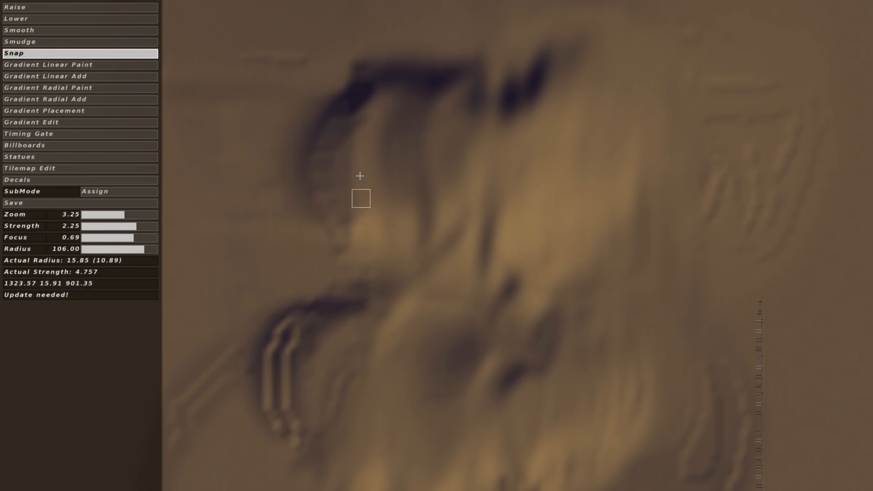
left_click(156, 249)
left_click_drag(123, 214, 117, 214)
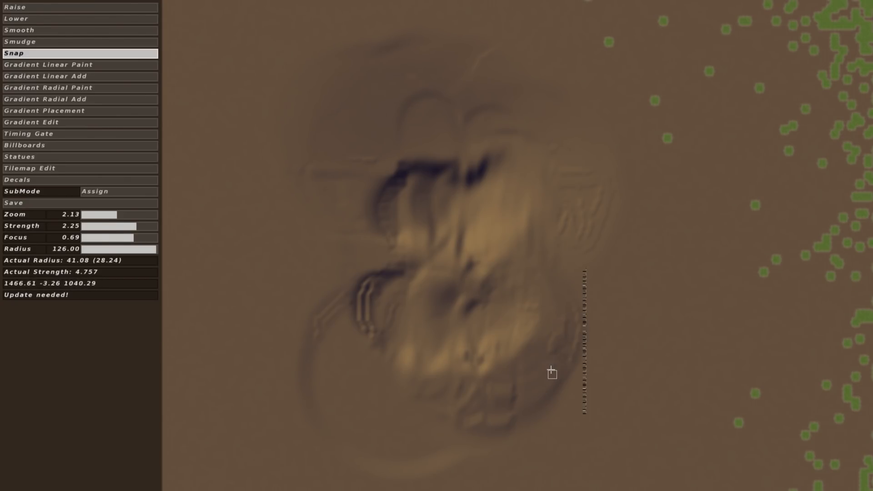
middle_click_drag(518, 358, 482, 363)
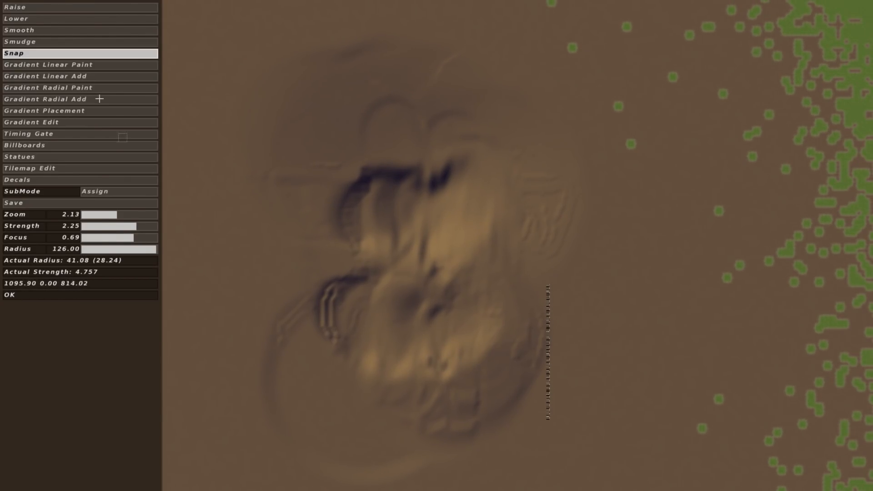
scroll(419, 345, "up", 4)
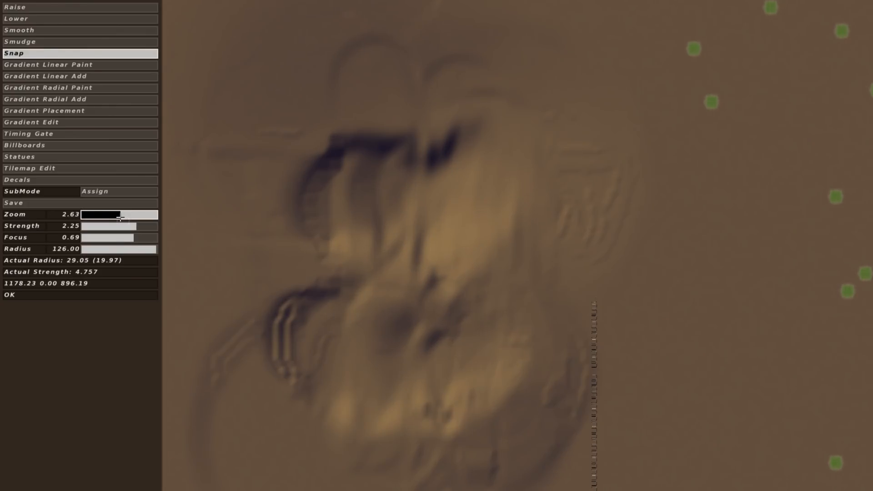
left_click(117, 215)
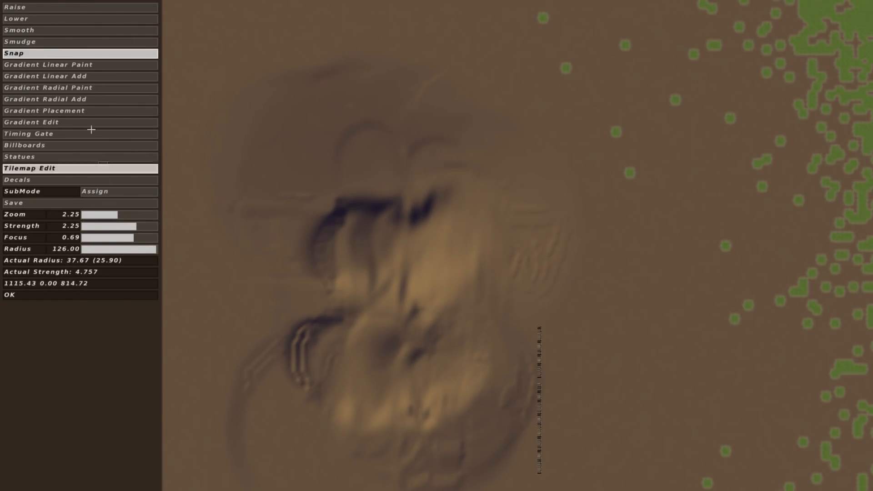
middle_click_drag(348, 241, 272, 205)
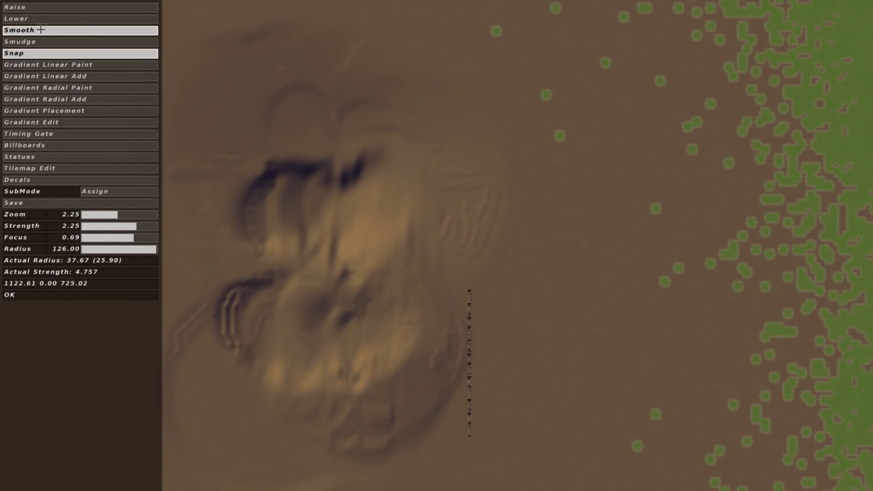
Smooth the whole sculpted area flat at zoom 0.38 with strength 5.00, focus 0.94 and radius 127
left_click(150, 30)
left_click(154, 226)
left_click(105, 214)
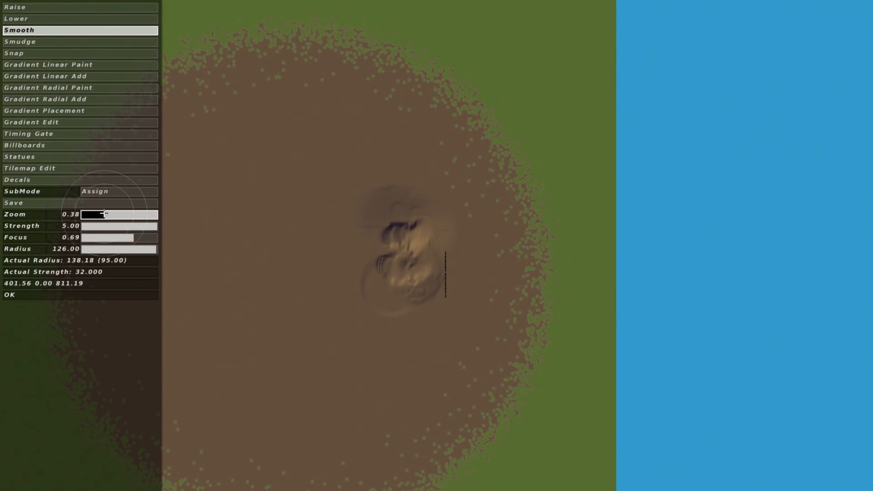
left_click(151, 237)
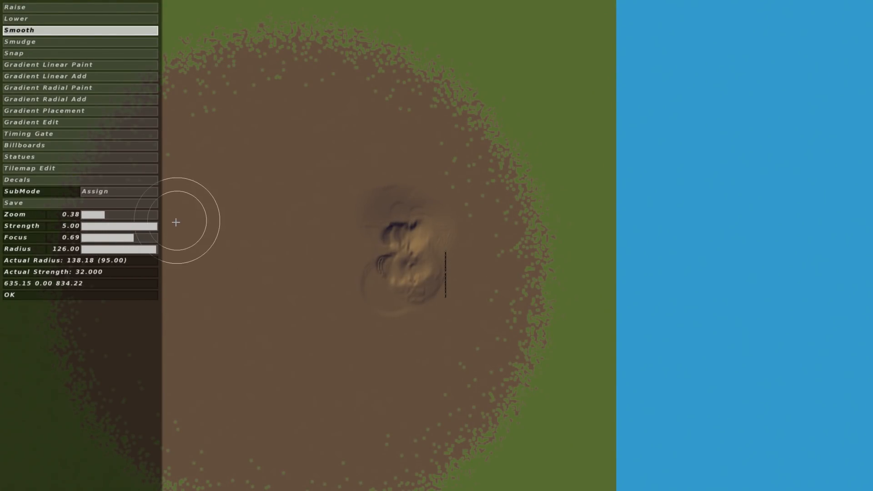
left_click_drag(151, 238, 157, 250)
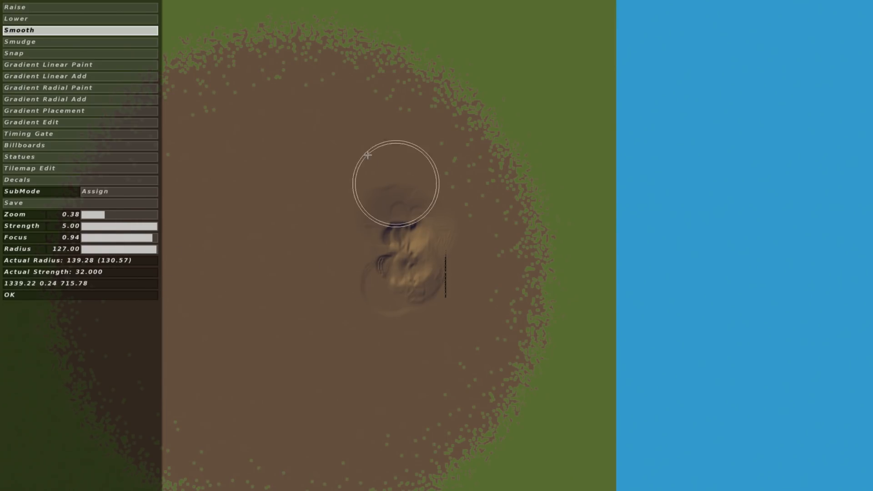
mouse_move(350, 256)
left_mouse_down()
mouse_move(373, 289)
mouse_move(362, 286)
mouse_move(409, 296)
mouse_move(433, 244)
mouse_move(409, 222)
mouse_move(378, 273)
mouse_move(446, 252)
mouse_move(381, 215)
mouse_move(366, 301)
mouse_move(430, 213)
mouse_move(382, 269)
mouse_move(438, 224)
mouse_move(373, 238)
mouse_move(401, 208)
mouse_move(468, 253)
mouse_move(390, 259)
mouse_move(428, 236)
mouse_move(331, 262)
mouse_move(364, 253)
left_mouse_up()
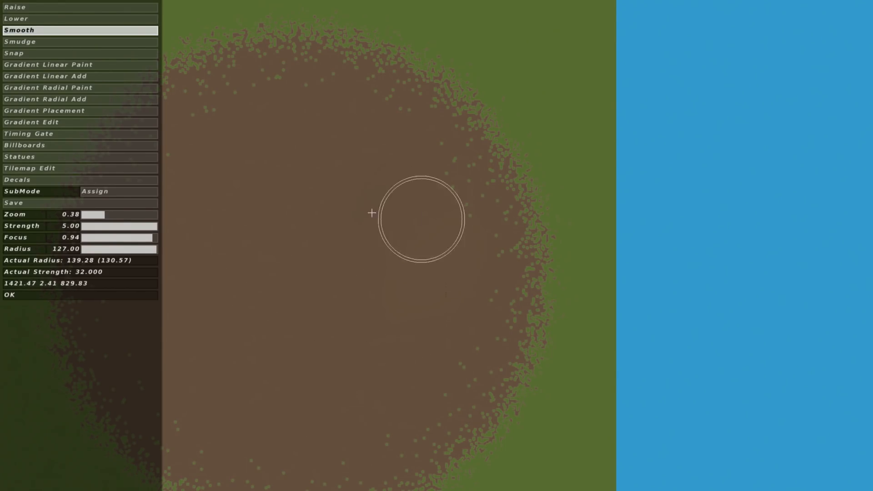
Save the smoothed track and leave the editor through the main menu
left_click(35, 203)
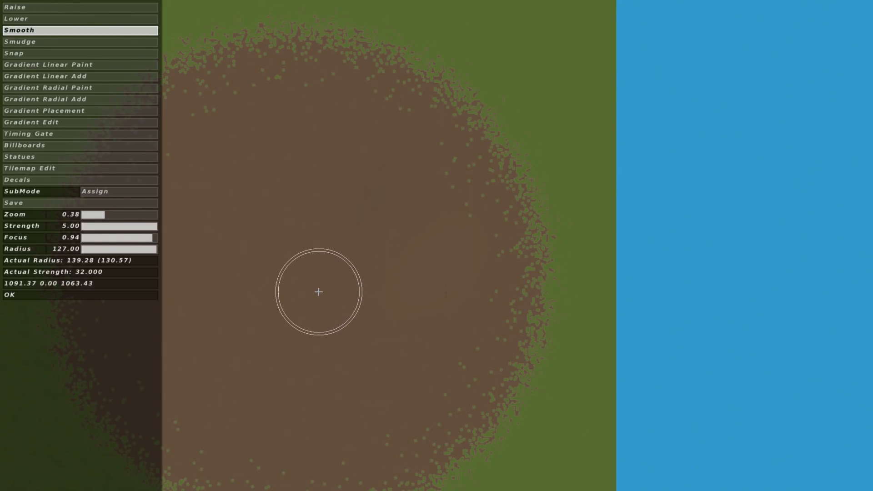
key("Escape")
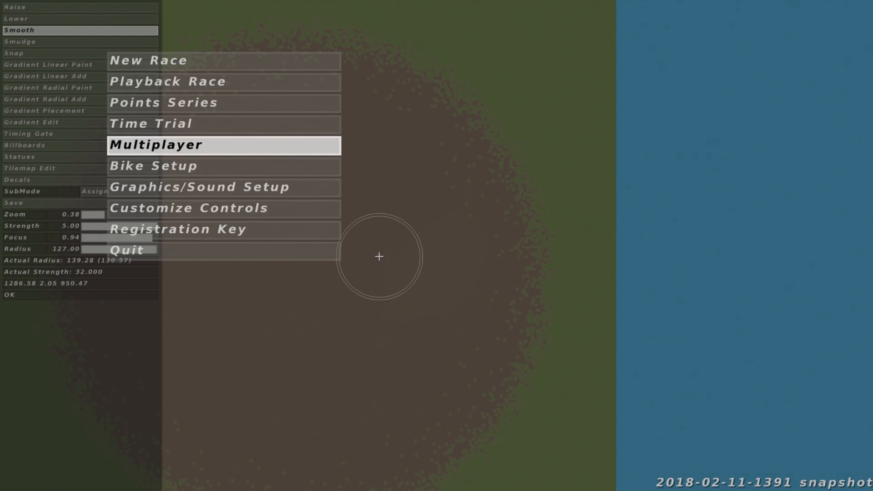
key("Escape")
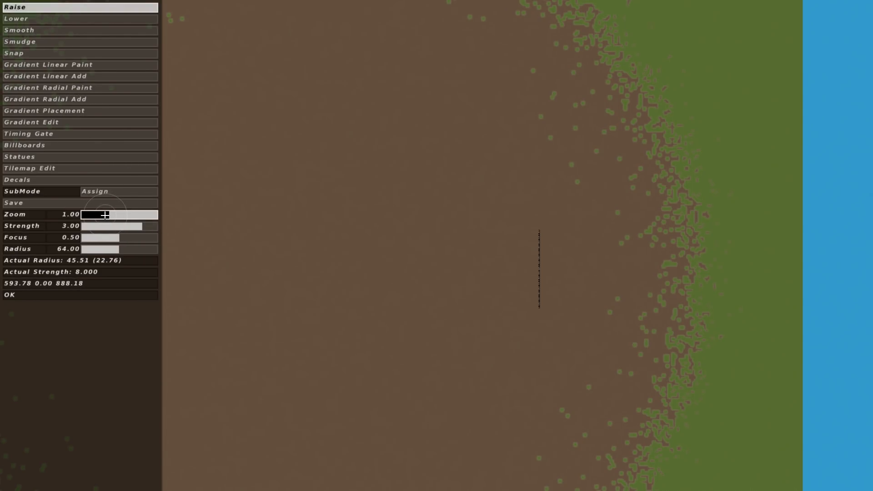
Create a new gradient on the flat ground beside the start gate at zoom 1.63
left_click_drag(105, 215, 111, 214)
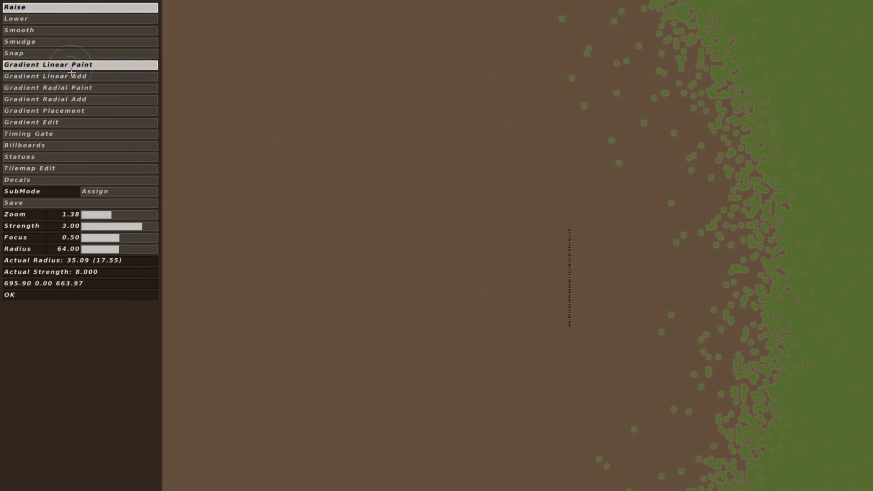
left_click_drag(118, 212, 112, 212)
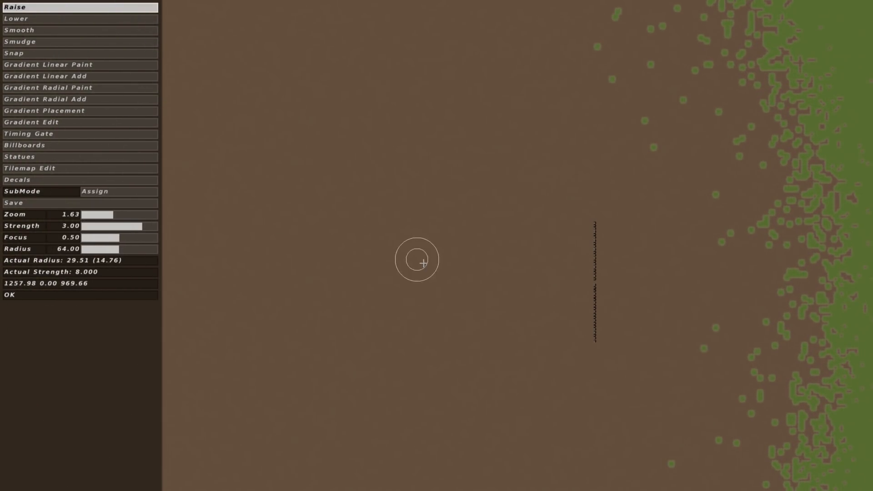
right_click_drag(443, 266, 322, 231)
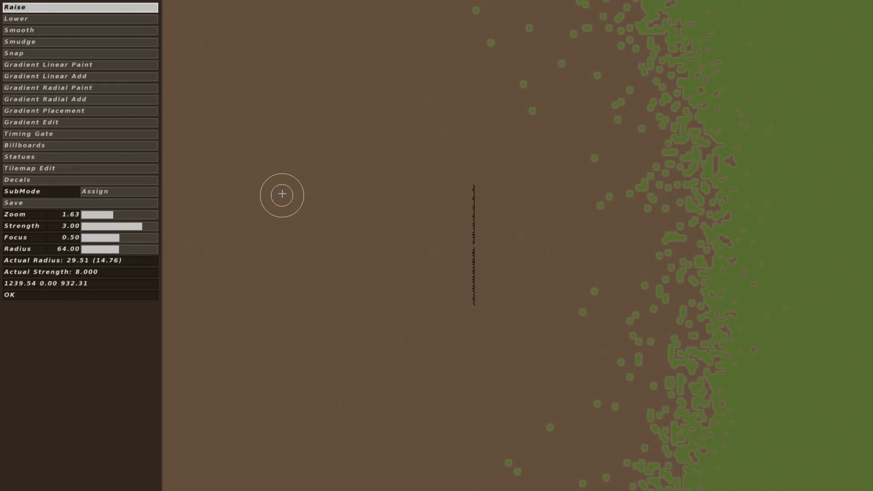
right_click_drag(280, 193, 374, 187)
left_click(98, 110)
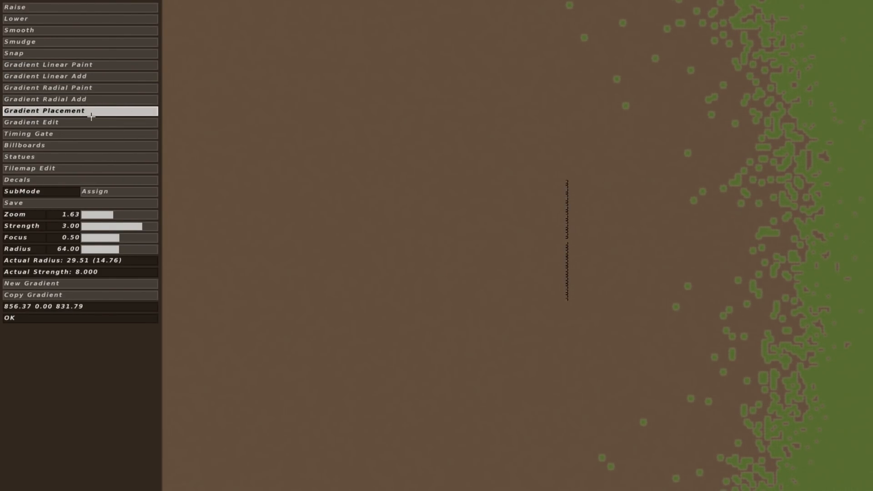
left_click(68, 283)
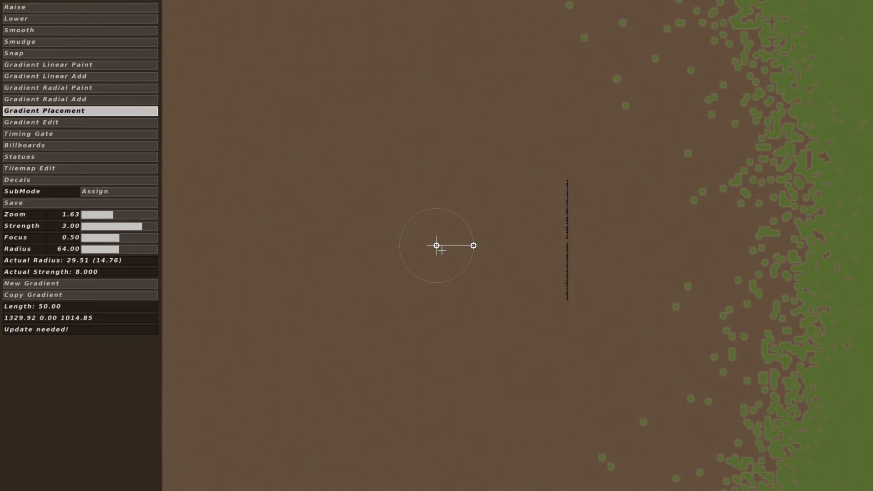
Position both ends of the new gradient to form a horizontal line about 321 long, with its origin beside the start gate
left_click_drag(436, 246, 504, 301)
left_click_drag(476, 248, 369, 298)
left_click_drag(505, 302, 480, 262)
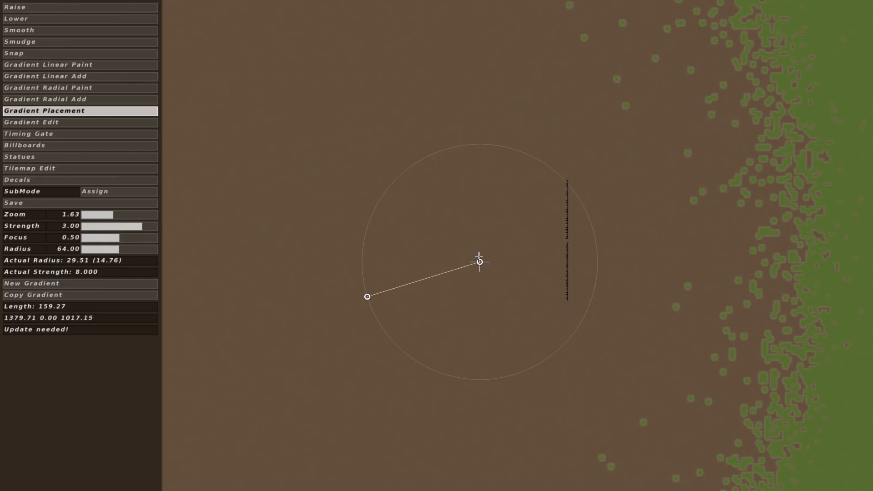
left_click_drag(479, 262, 519, 206)
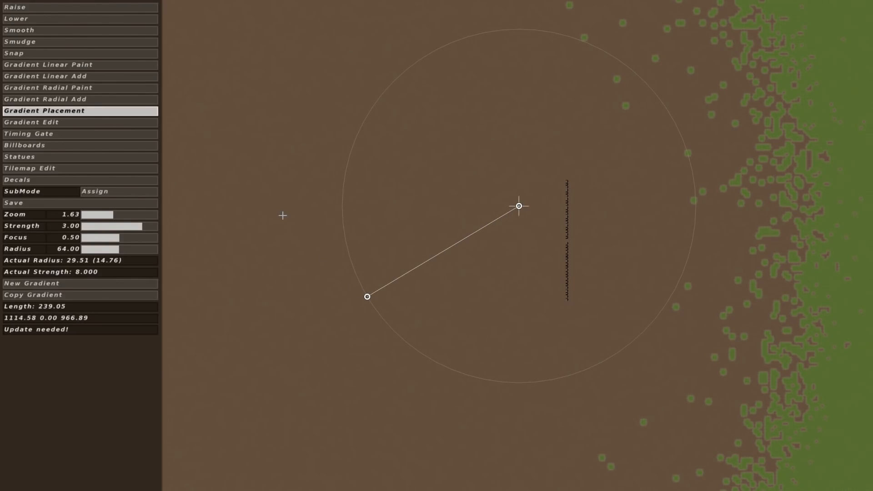
left_click_drag(367, 296, 281, 206)
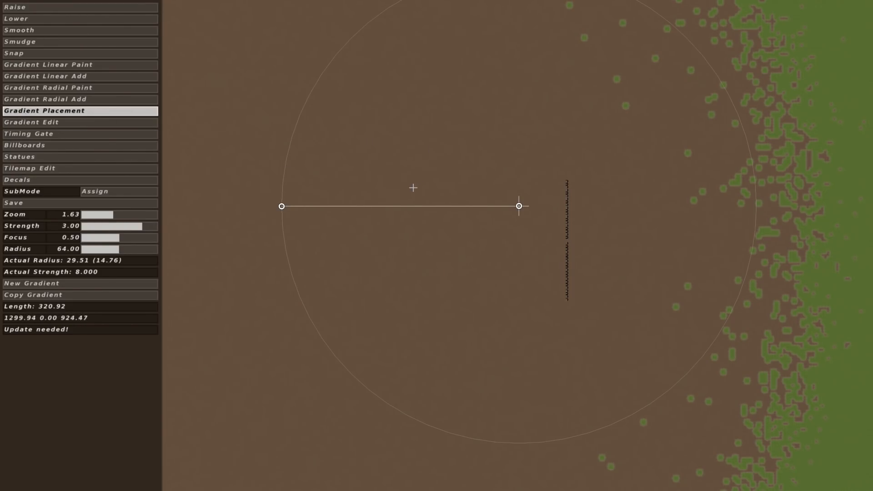
Open the gradient's profile for editing at zoom 4.38 and add four gently rising points near its start, from height 0.13 to 2.39
left_click(117, 122)
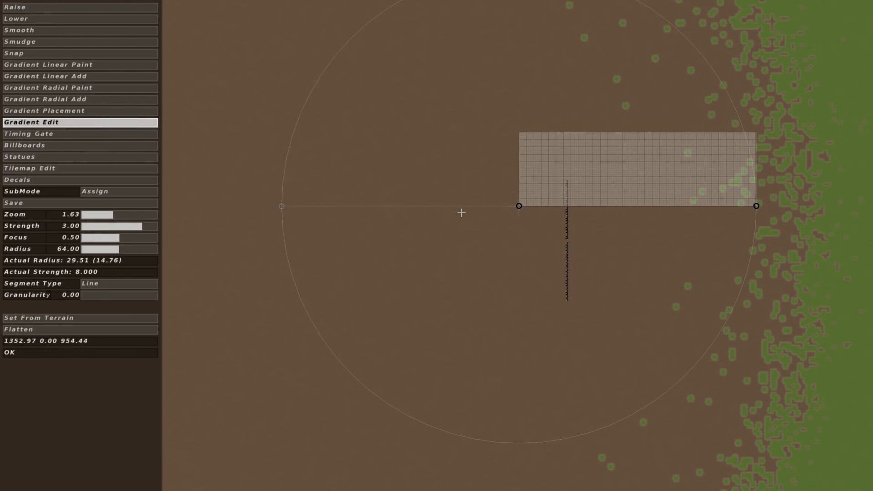
middle_click_drag(503, 244, 337, 305)
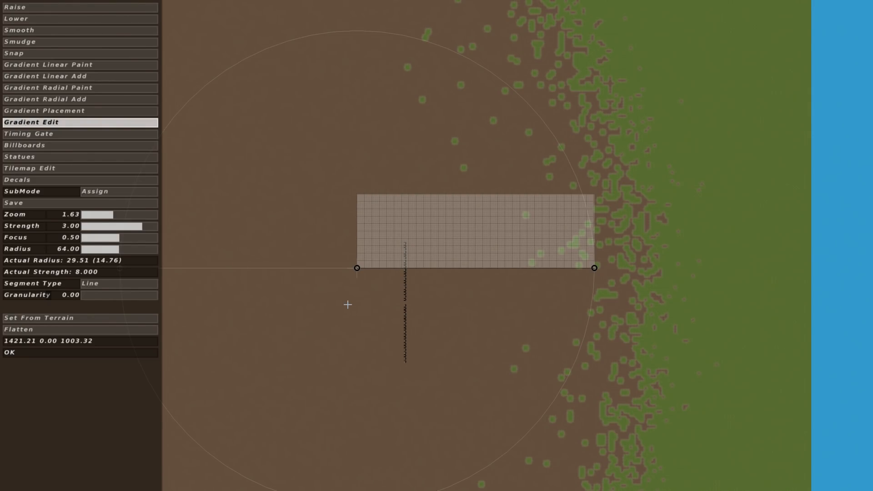
middle_click_drag(256, 247, 258, 240)
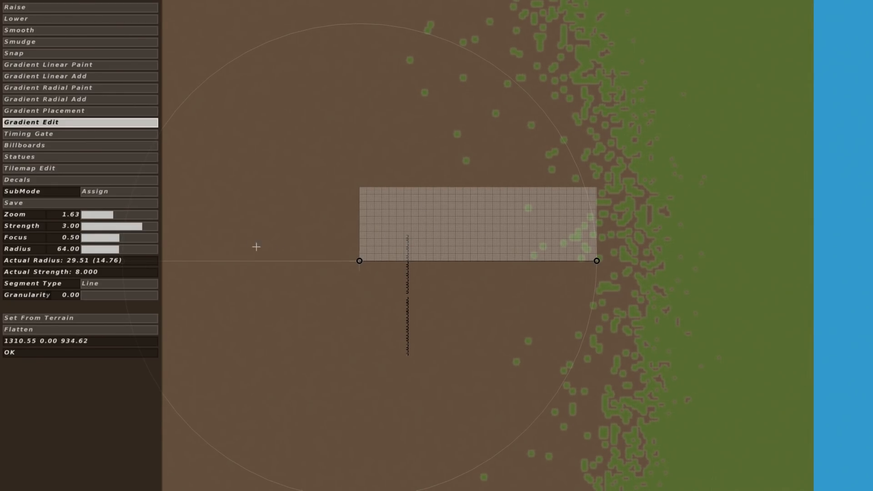
scroll(256, 247, "up", 5)
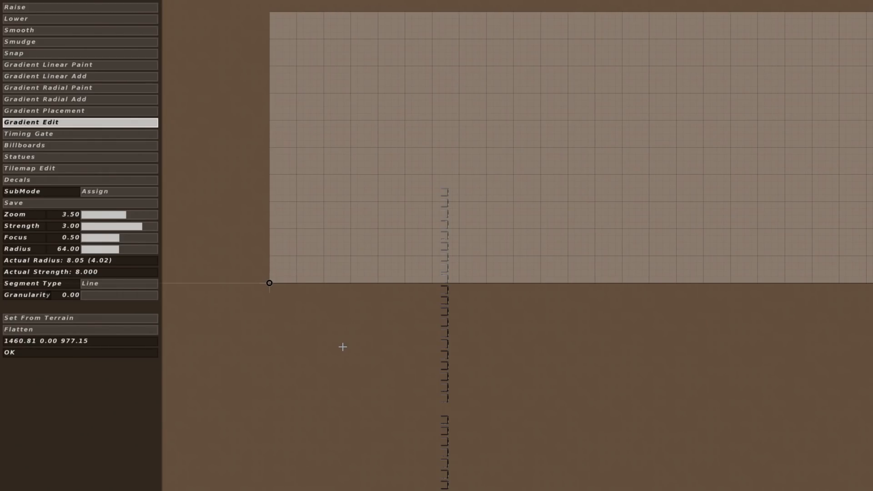
left_click_drag(122, 214, 133, 214)
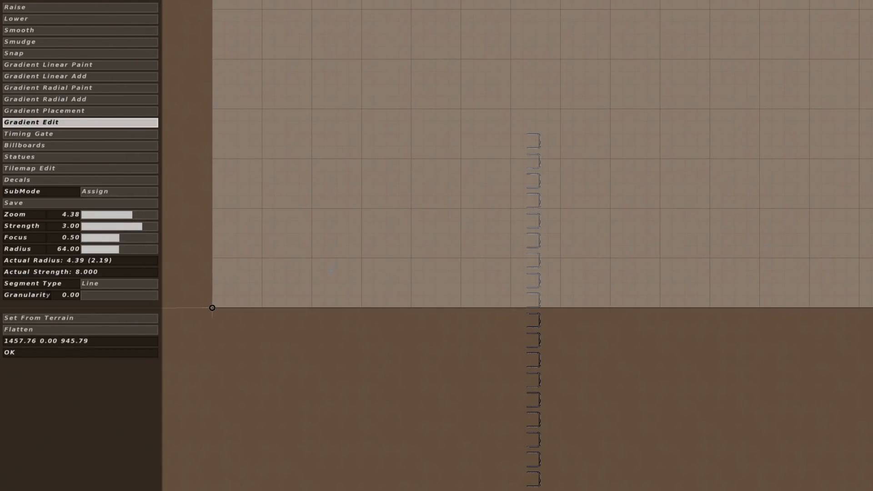
middle_click_drag(337, 274, 310, 305)
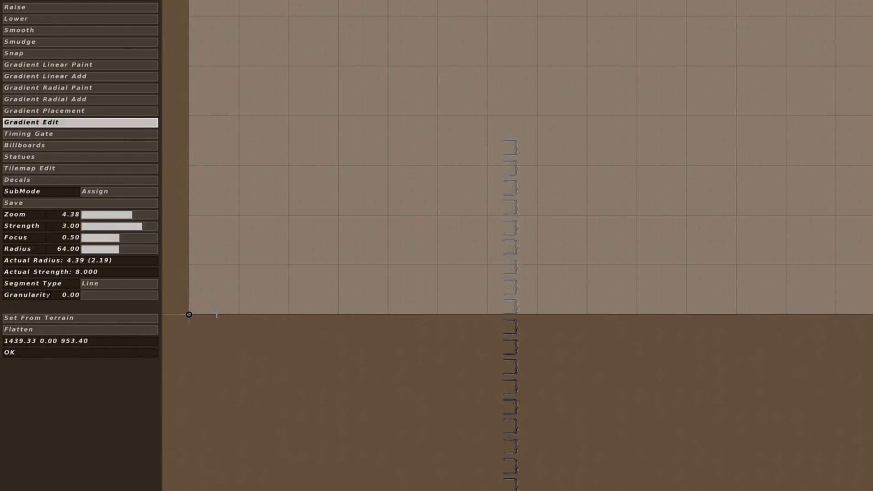
left_click(219, 314)
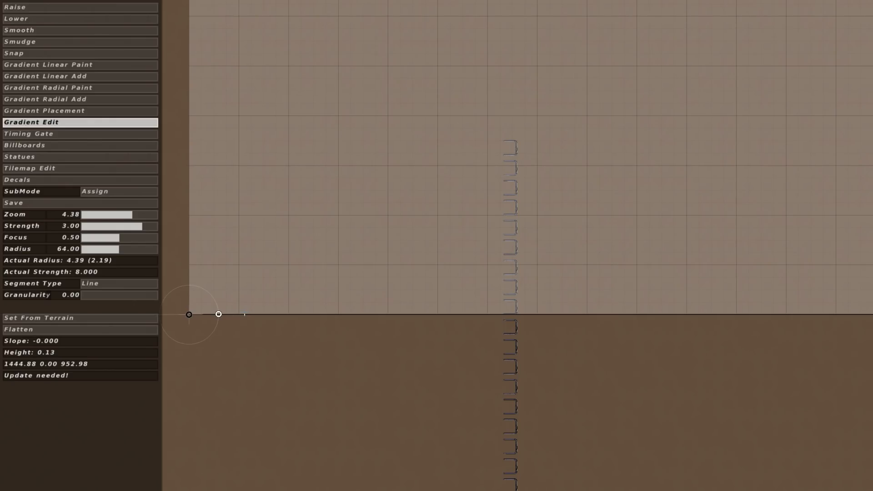
left_click(246, 311)
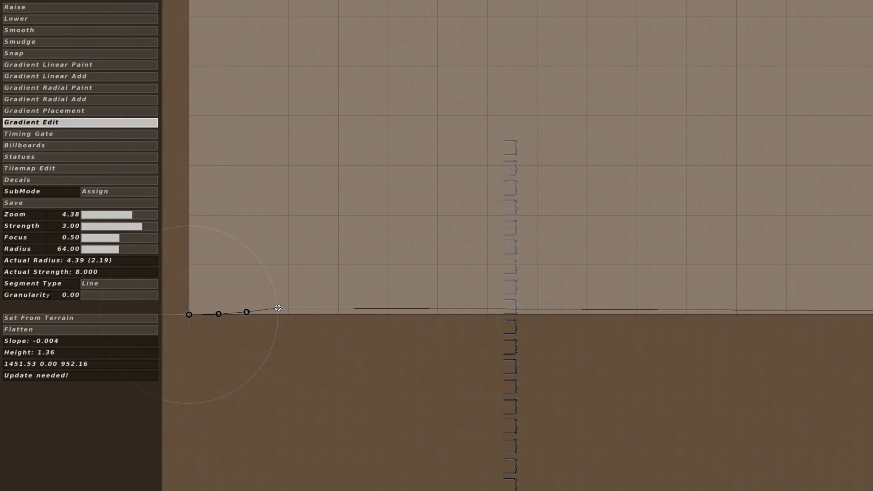
left_click(278, 307)
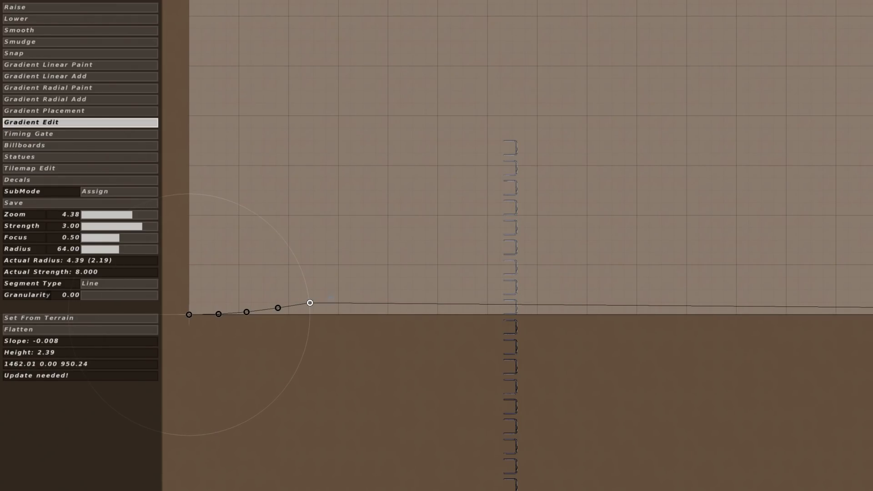
left_click(309, 303)
Continue the takeoff curve with progressively steeper points, passing heights of 7.05, 10.00 and 13.15 up to 16.92
left_click(337, 296)
left_click(362, 288)
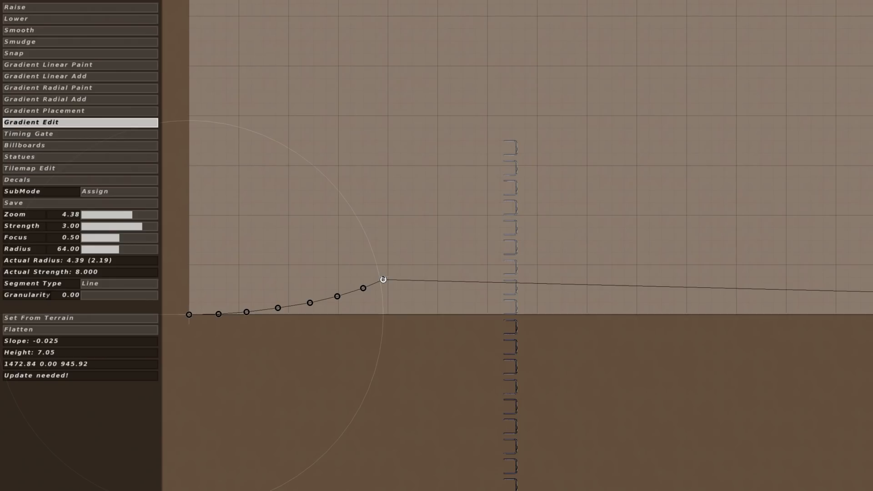
left_click(383, 280)
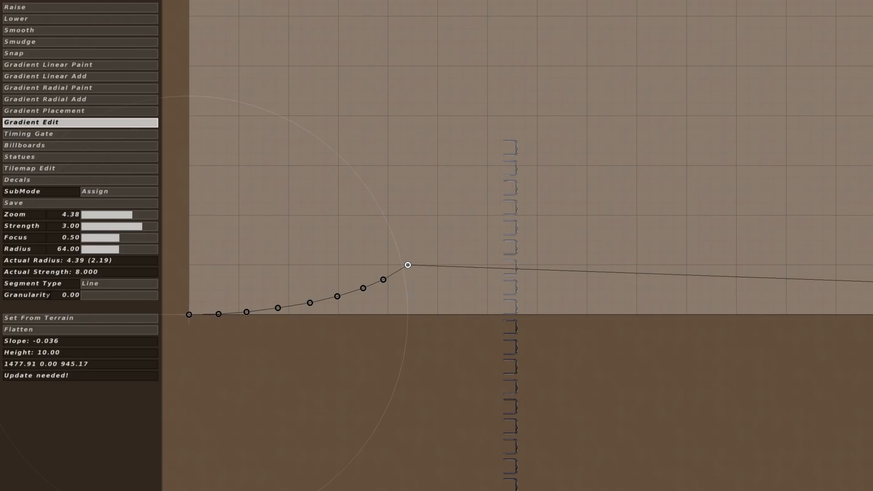
left_click(407, 265)
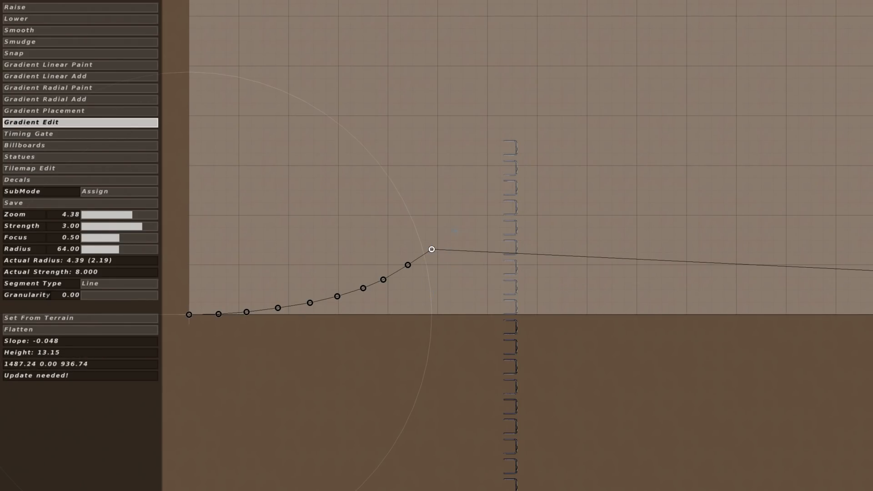
left_click(431, 249)
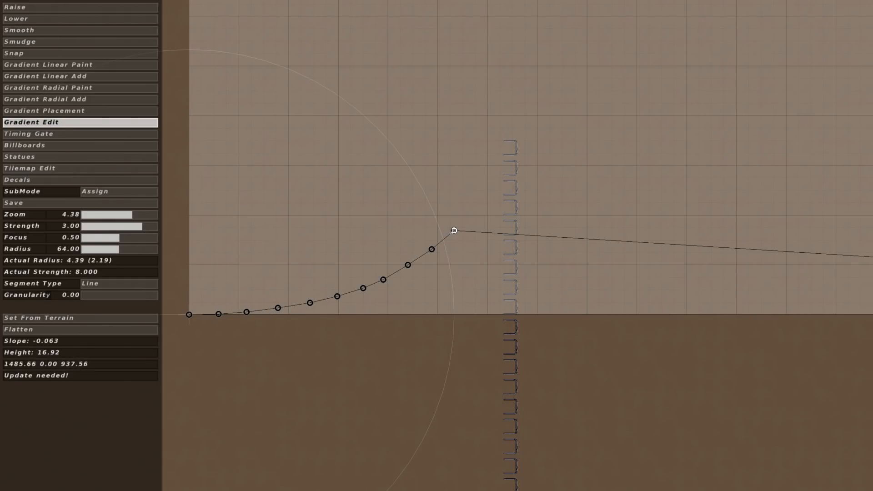
left_click(327, 224)
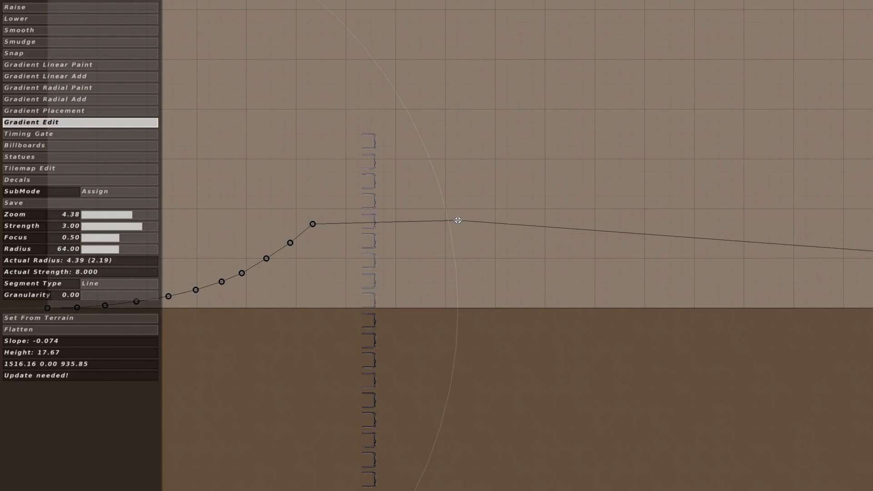
Extend the profile past the takeoff with three widely spaced points forming a nearly level top at a height of about 17.5
left_click(461, 222)
left_click(616, 220)
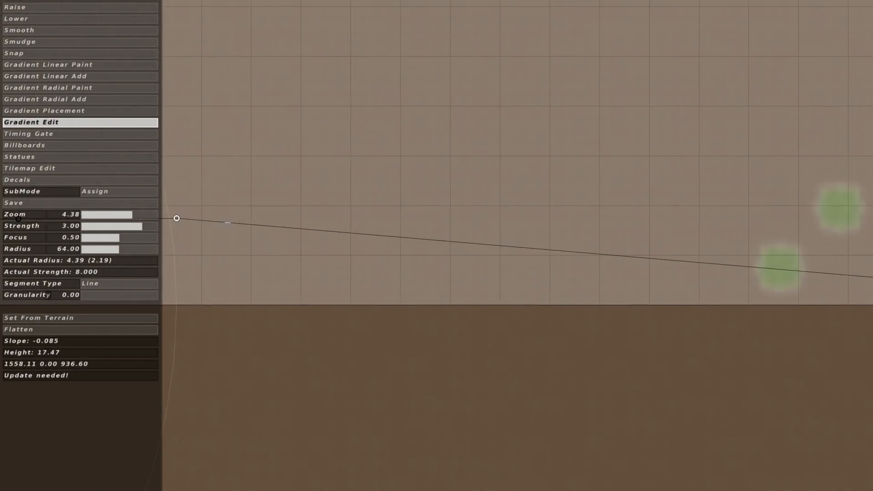
left_click(347, 221)
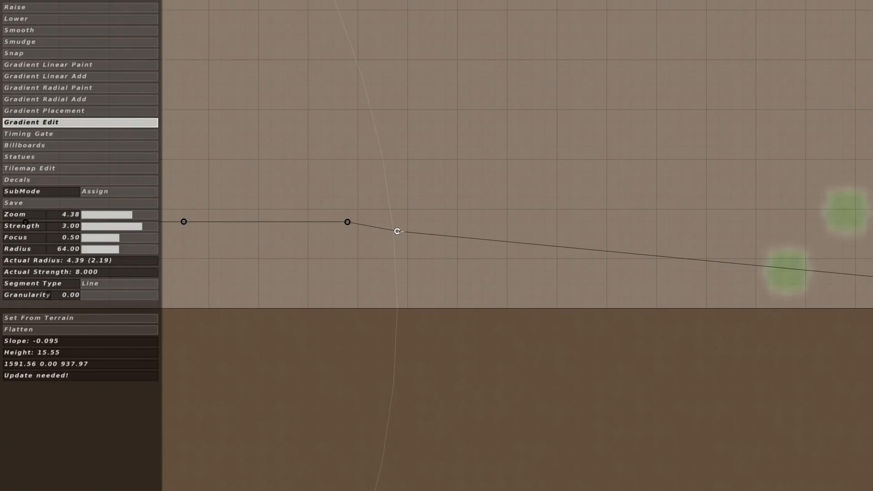
Add the downslope points after the level top, descending from height 15.55 through 1.36 to 0.13 at the base
left_click(398, 231)
left_click(487, 261)
left_click(556, 285)
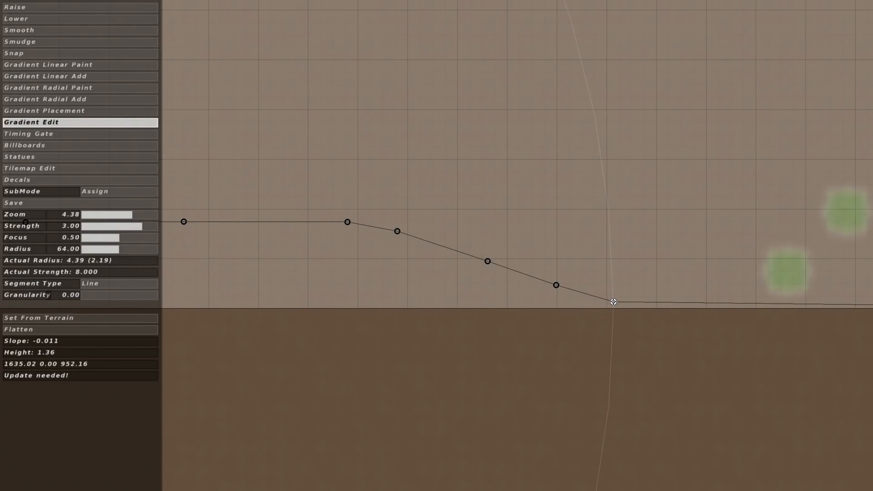
left_click(614, 301)
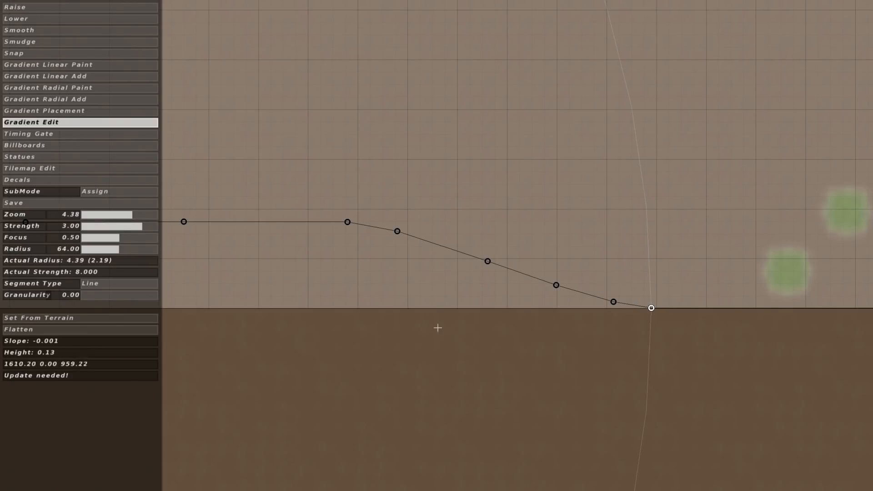
Paint the tabletop along its gradient with Gradient Linear Add at strength 1.75, focus 0.84 and radius 110, and check it in the riding view
right_click_drag(256, 338, 710, 325)
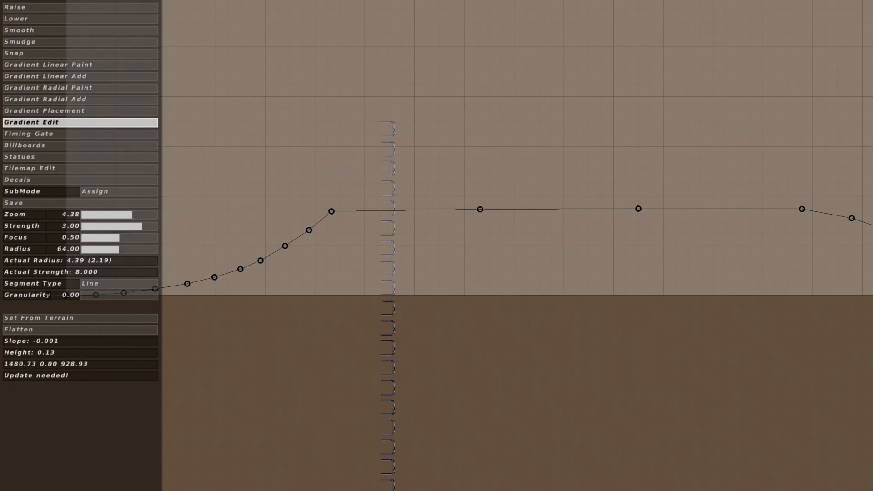
right_click_drag(324, 207, 357, 248)
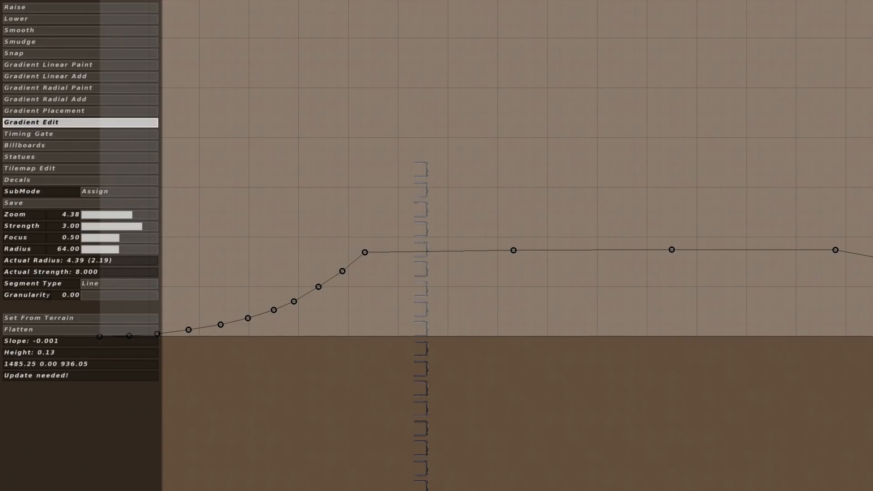
left_click_drag(145, 215, 117, 216)
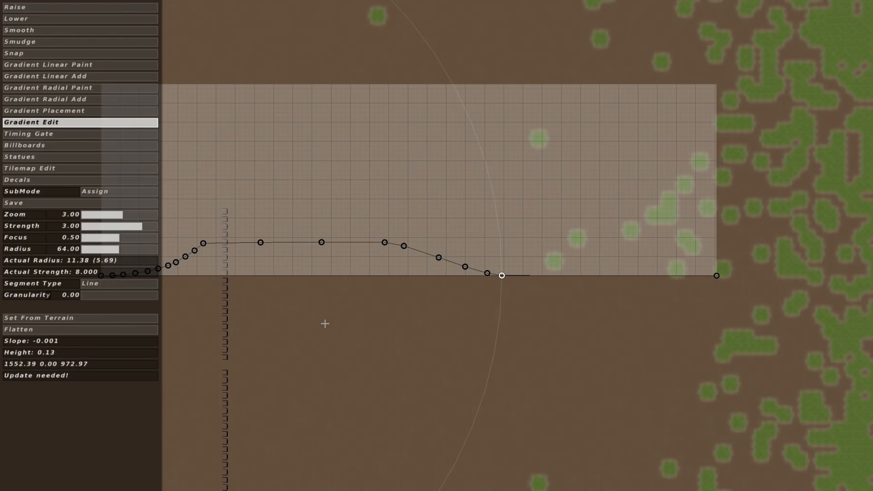
right_click_drag(325, 323, 406, 322)
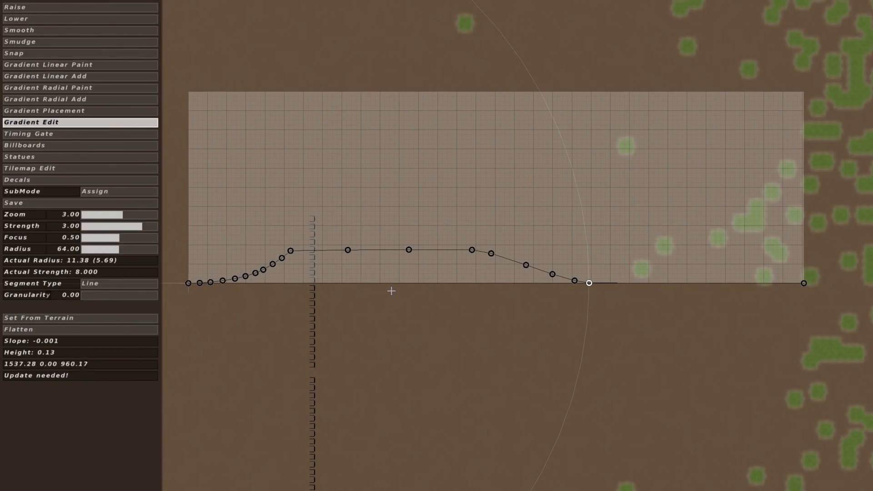
right_click_drag(392, 291, 533, 257)
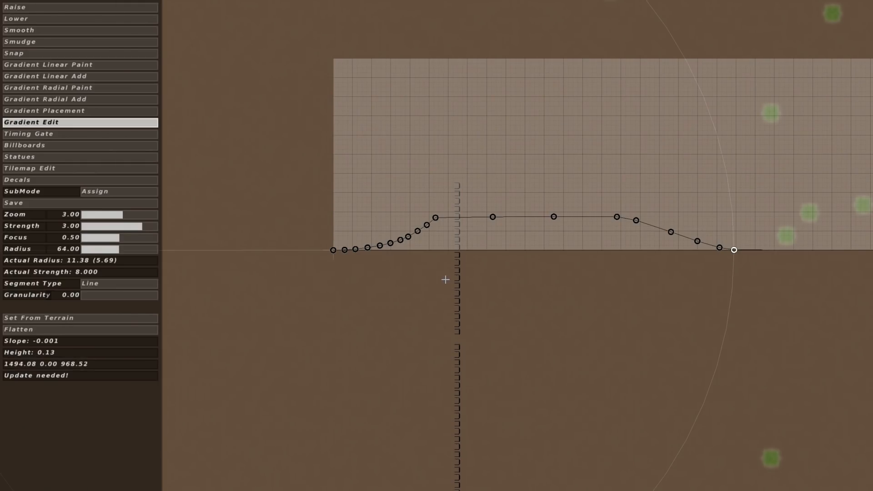
left_click(91, 75)
mouse_move(124, 212)
left_mouse_down()
mouse_move(116, 213)
mouse_move(146, 236)
mouse_move(109, 214)
left_mouse_up()
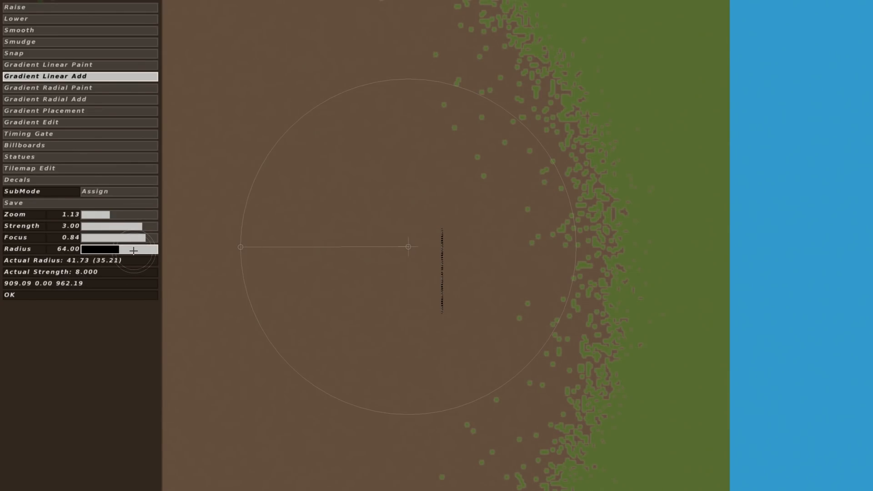
left_click_drag(138, 250, 140, 237)
left_click(150, 237)
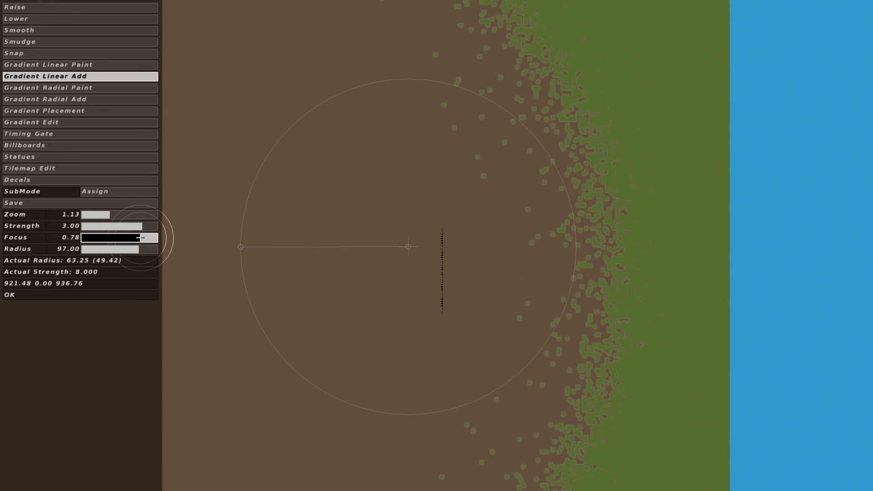
left_click(133, 226)
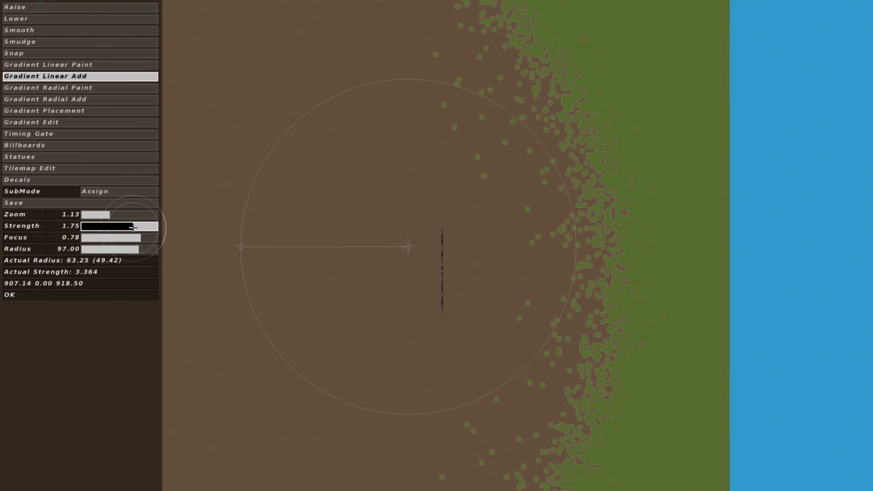
left_click(145, 249)
left_click(146, 237)
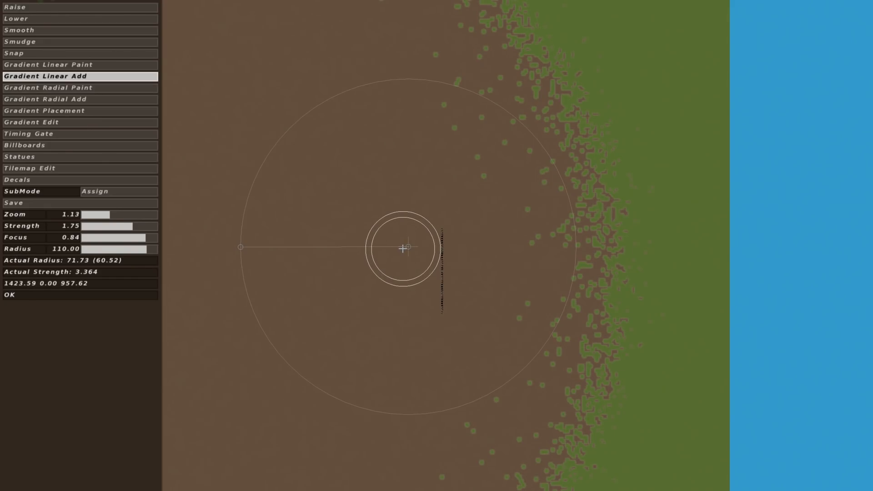
left_click_drag(404, 247, 285, 246)
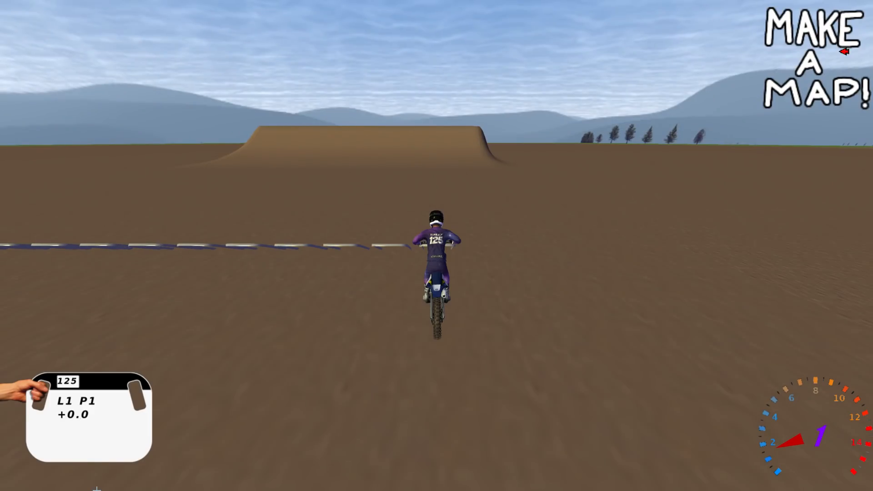
key("c")
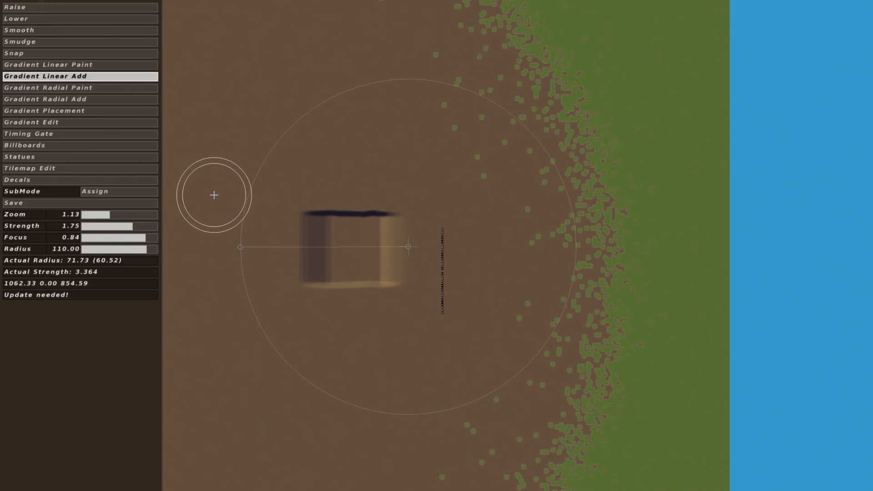
Create a second gradient and place it roughly horizontally on the terrain just above the tabletop
left_click(114, 111)
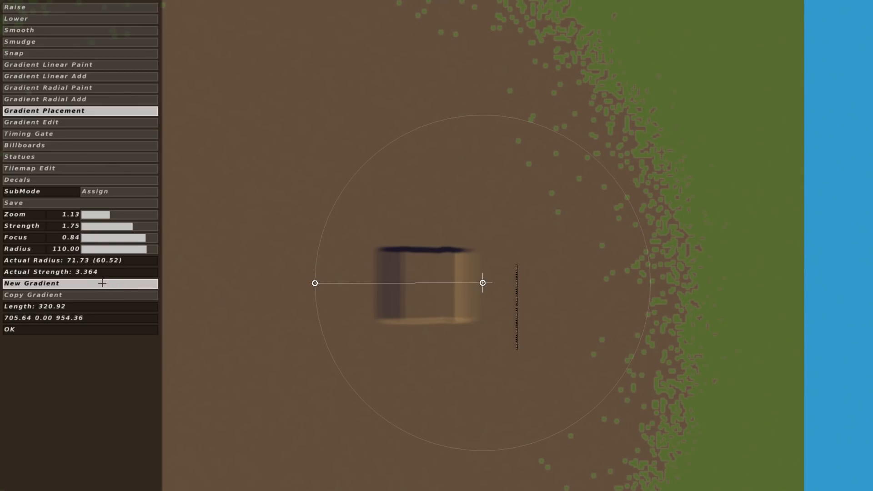
left_click(101, 282)
left_click_drag(441, 235, 281, 192)
Shape the first part of the second gradient's profile as a smooth dip below ground level that climbs back to a height of 1.90
left_click(129, 122)
right_click_drag(313, 180, 282, 260)
left_click_drag(121, 215, 135, 215)
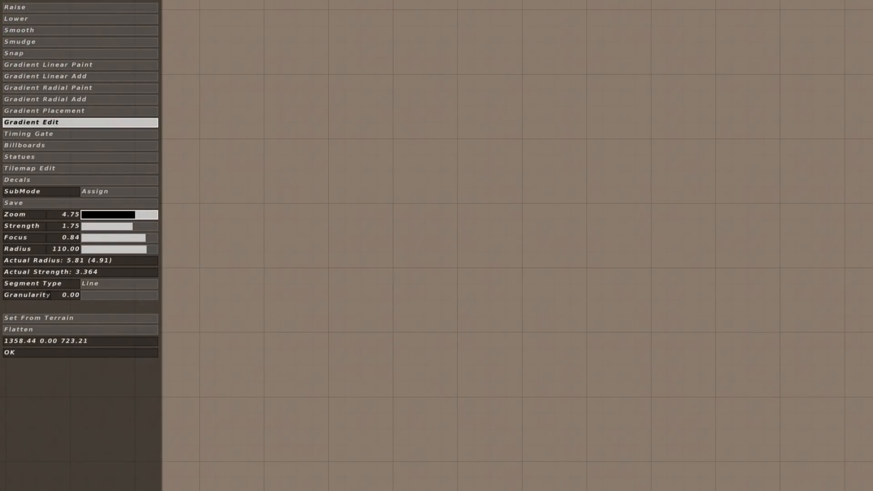
right_click_drag(173, 226, 442, 46)
left_click_drag(133, 217, 129, 217)
right_click_drag(442, 298, 252, 245)
left_click(197, 274)
left_click_drag(198, 274, 309, 294)
mouse_move(327, 299)
left_mouse_down()
mouse_move(419, 314)
mouse_move(437, 329)
left_mouse_up()
right_click_drag(436, 329, 320, 307)
mouse_move(320, 308)
left_mouse_down()
mouse_move(458, 305)
mouse_move(503, 285)
mouse_move(555, 241)
left_mouse_up()
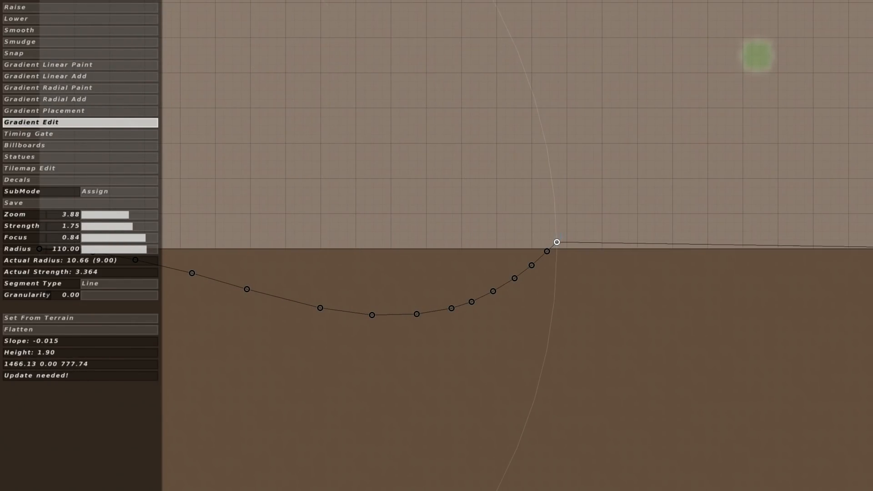
Continue the profile with a second dip passing height -10.79, climbing steeply to a nearly level end at 17.12
right_click_drag(555, 241, 446, 301)
mouse_move(446, 301)
left_mouse_down()
mouse_move(534, 292)
mouse_move(639, 348)
left_mouse_up()
right_click_drag(639, 348, 321, 290)
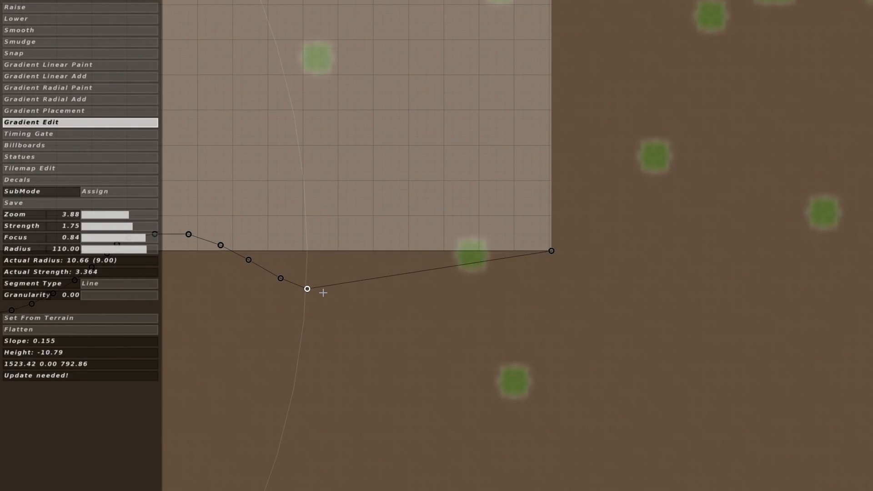
mouse_move(321, 290)
left_mouse_down()
mouse_move(362, 296)
mouse_move(412, 280)
mouse_move(444, 254)
mouse_move(482, 197)
mouse_move(499, 191)
left_mouse_up()
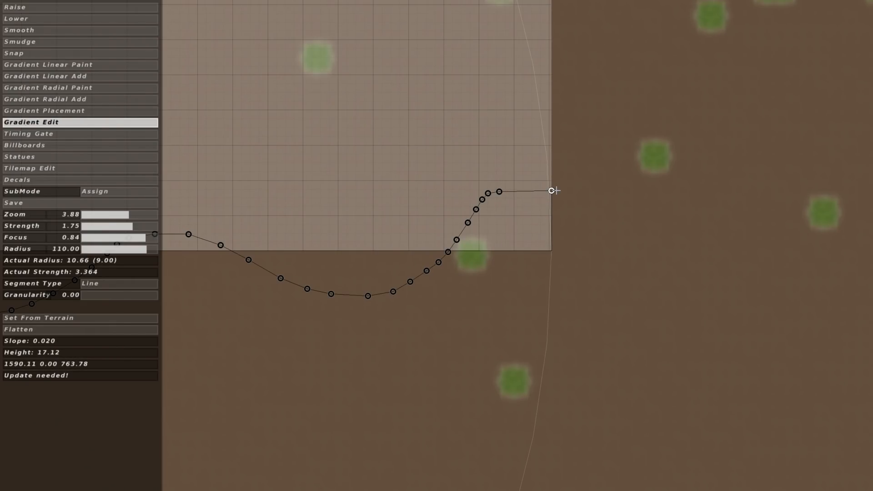
Try the profile's end point at height -4.40, and set it back nearly level with its neighbour at 17.03
right_click_drag(421, 239, 639, 259)
right_click_drag(433, 244, 189, 243)
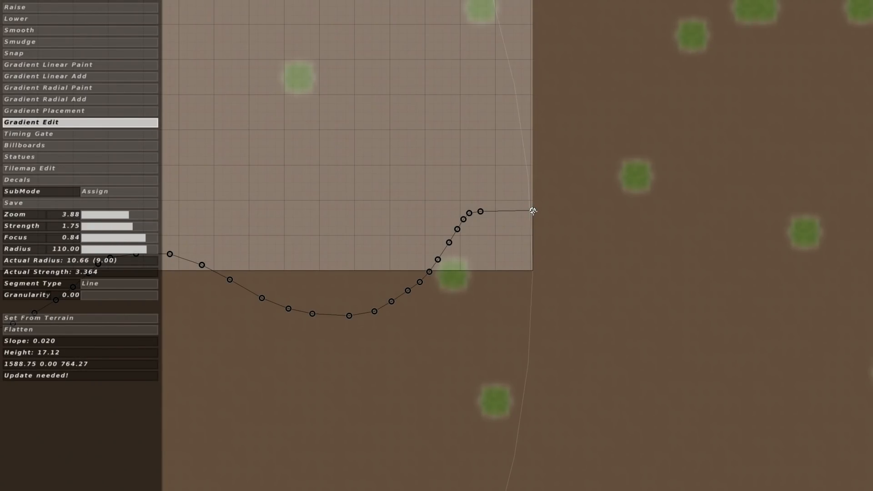
left_click_drag(533, 211, 572, 282)
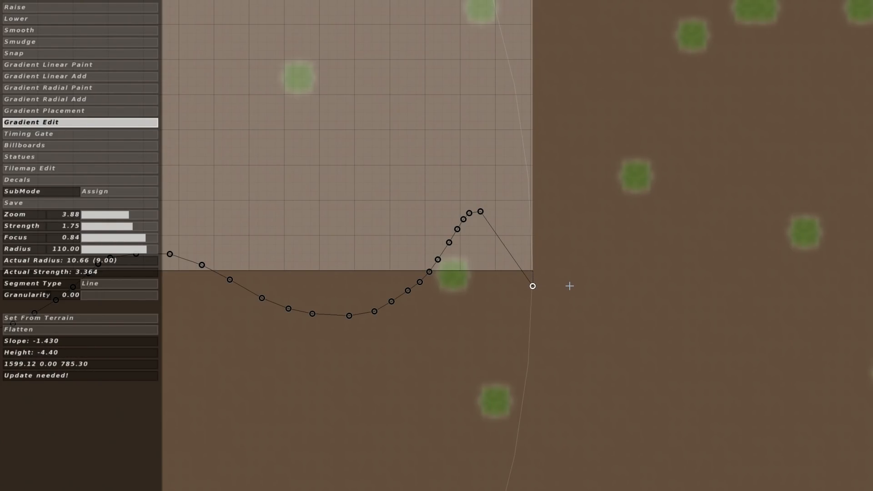
left_click_drag(569, 286, 562, 211)
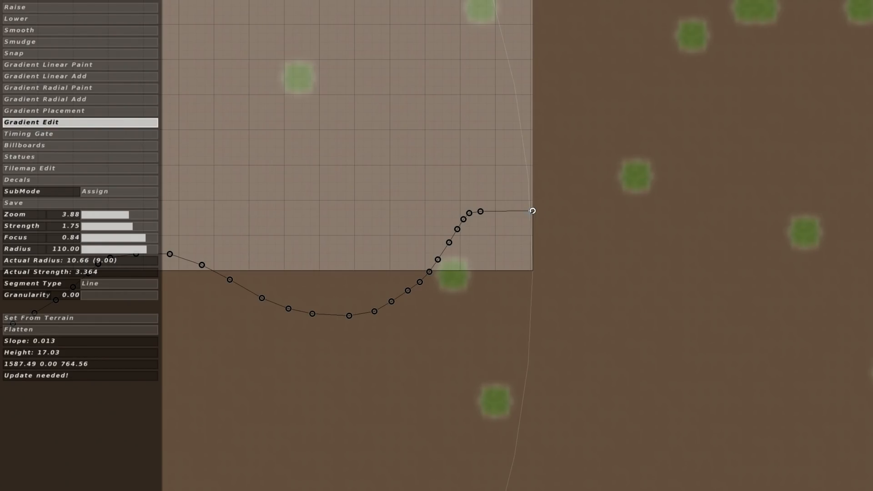
Paint the second gradient onto the terrain with Gradient Linear Add, extending its raised end into a long, rounded platform
left_click(125, 76)
left_click_drag(124, 215, 111, 215)
right_click_drag(173, 228, 313, 189)
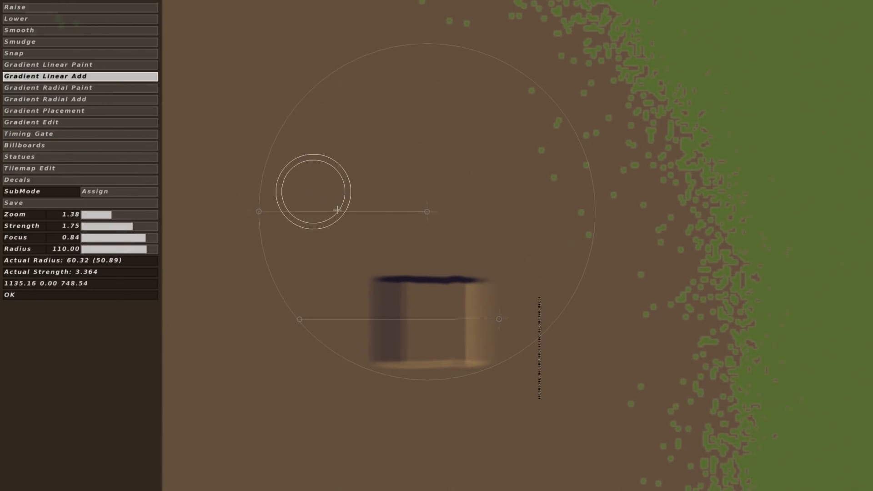
left_click_drag(419, 209, 285, 211)
right_click_drag(285, 211, 388, 215)
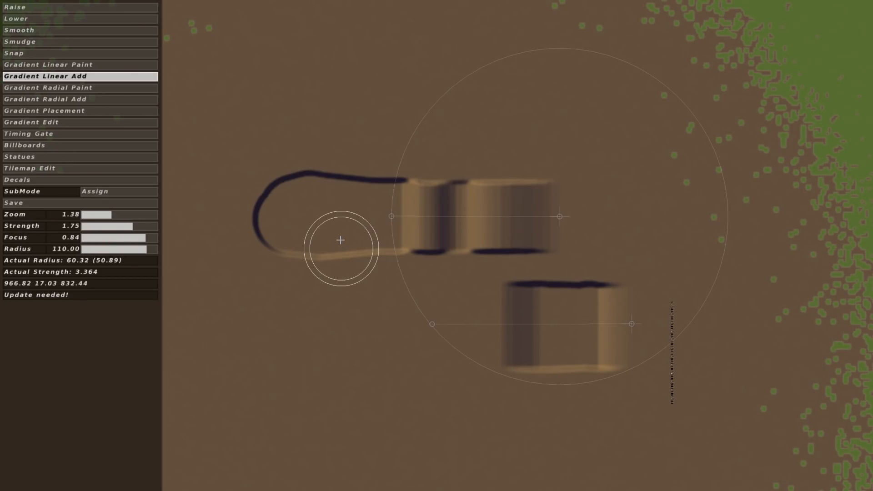
Create a third gradient about 94 long near the vegetation edge, away from both jumps, and open its profile for editing
middle_click_drag(569, 220, 518, 220)
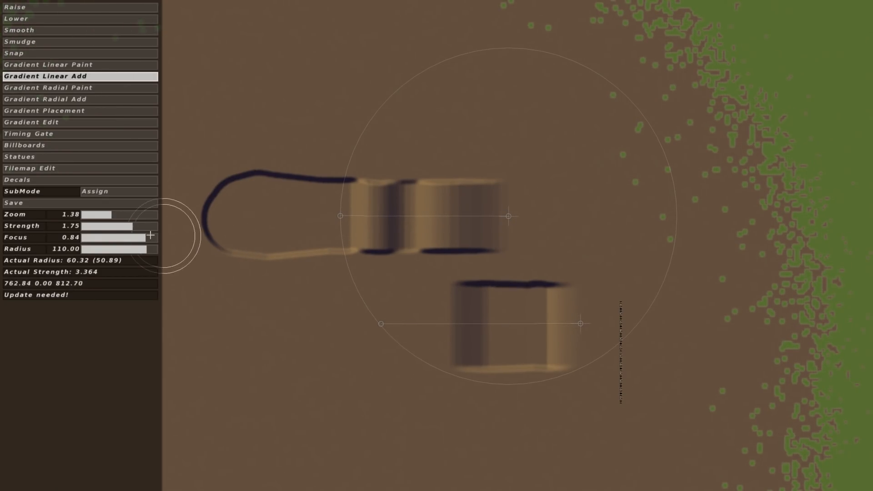
left_click(107, 215)
middle_click_drag(454, 326, 419, 316)
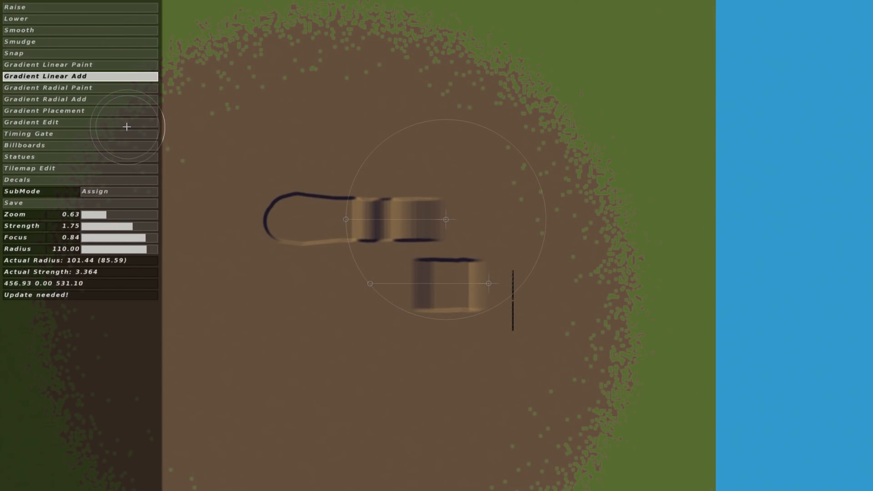
left_click(127, 110)
left_click(132, 283)
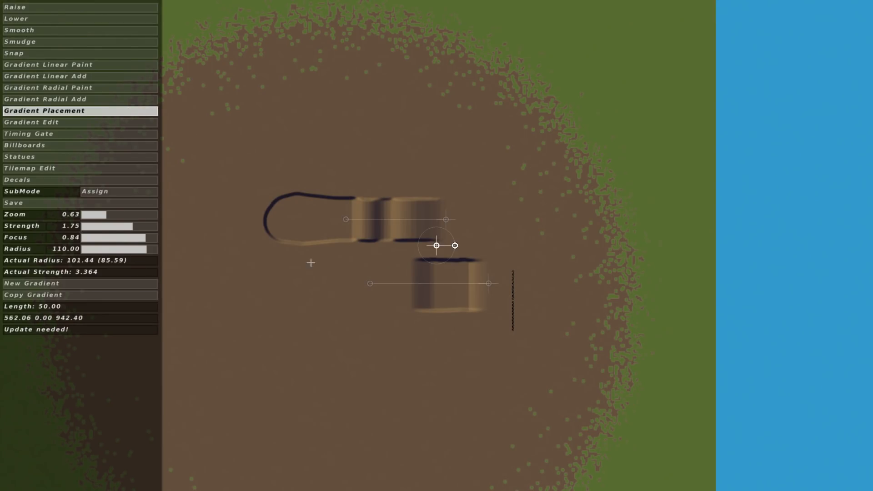
left_click_drag(437, 245, 561, 178)
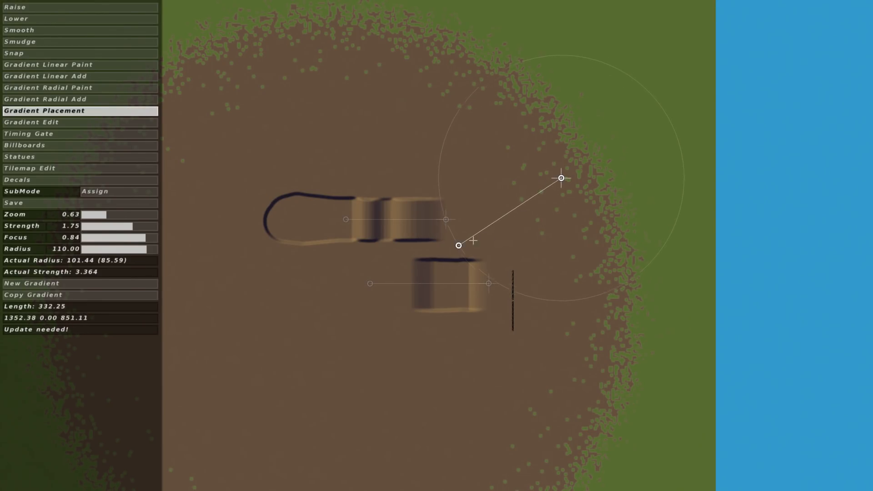
left_click_drag(455, 246, 551, 211)
left_click(71, 122)
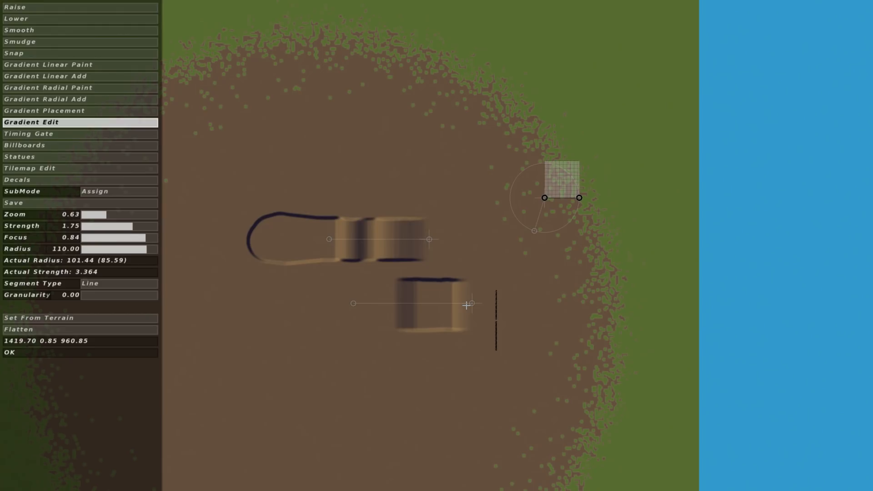
Select the tabletop's gradient and paint over the existing jump once more with Gradient Linear Add to stack additional height
left_click(131, 111)
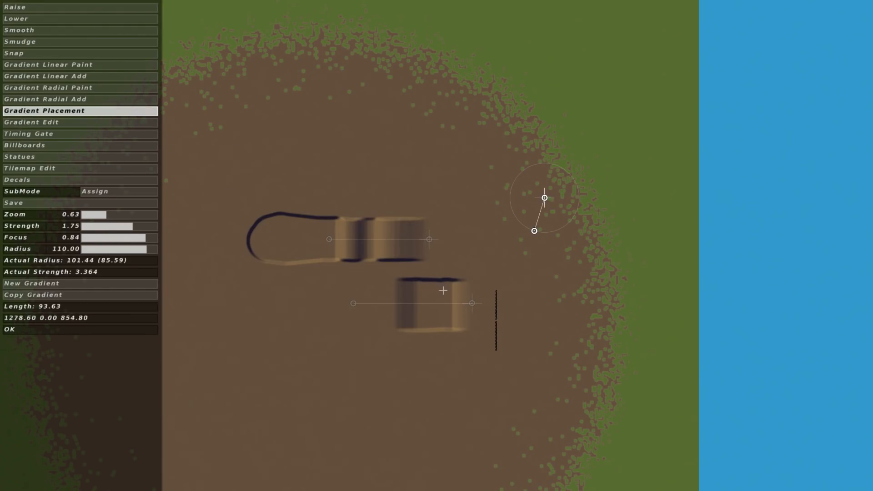
left_click(473, 303)
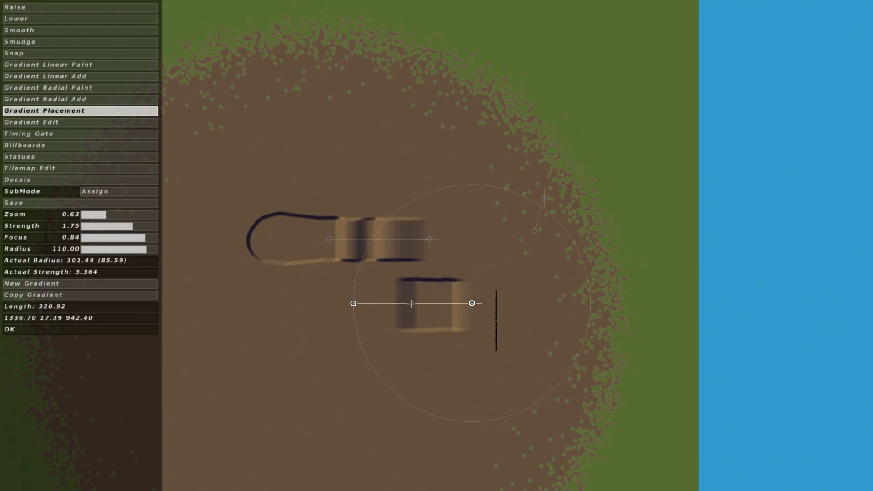
left_click(91, 76)
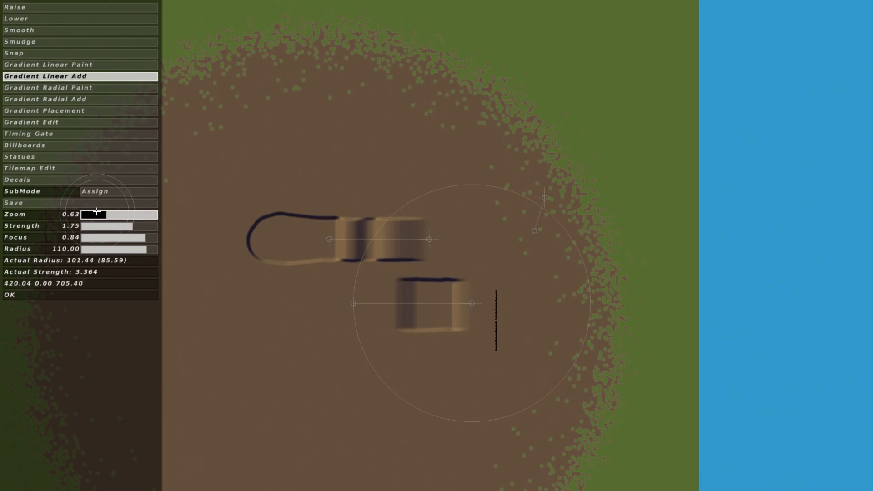
left_click_drag(97, 212, 110, 215)
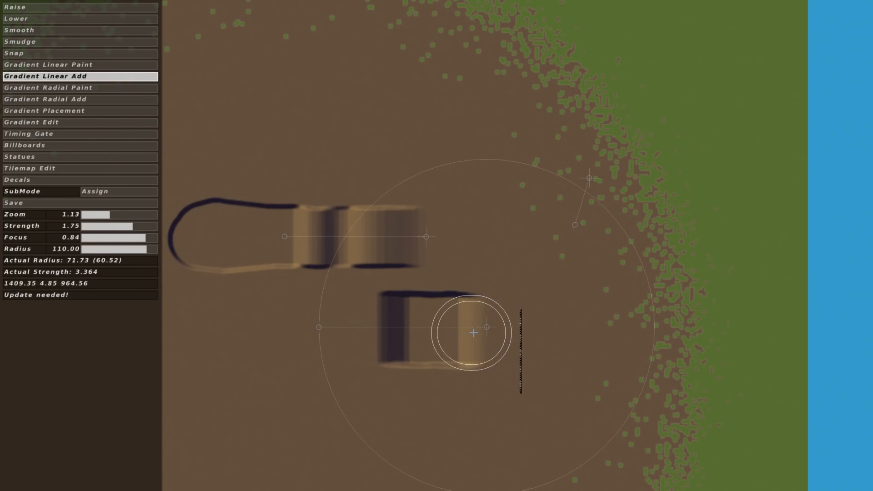
key("Escape")
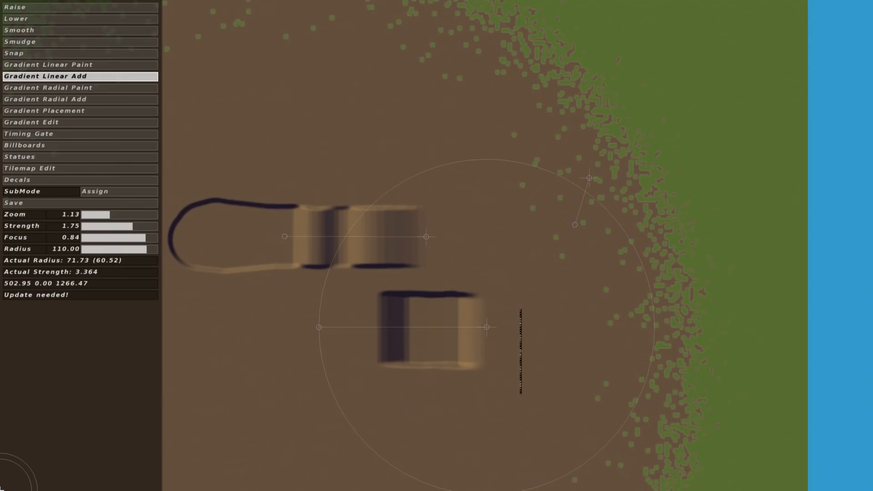
Return to Gradient Placement and reposition the end of the gradient near the vegetation edge, making it about 153 long
middle_click_drag(220, 288, 131, 262)
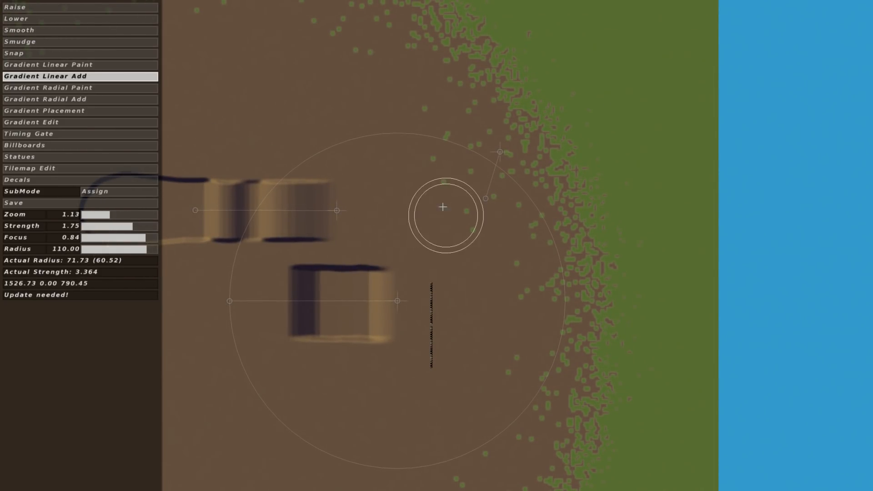
left_click(119, 112)
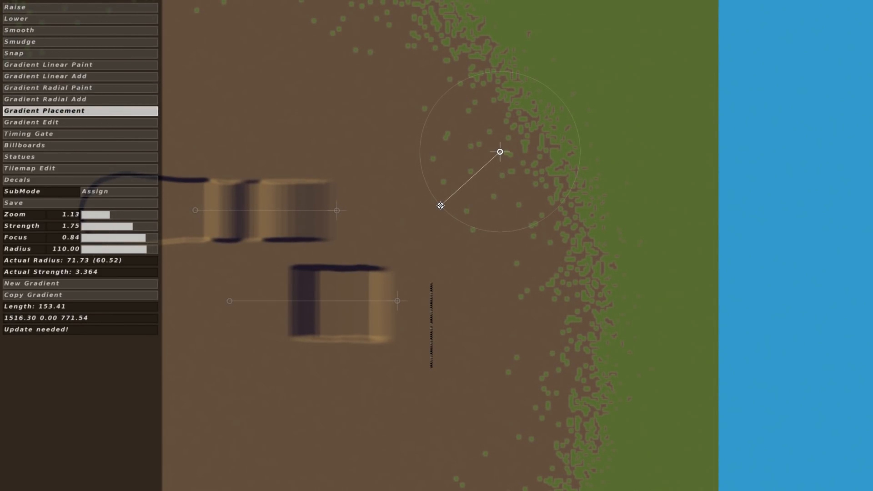
middle_click_drag(484, 219, 527, 163)
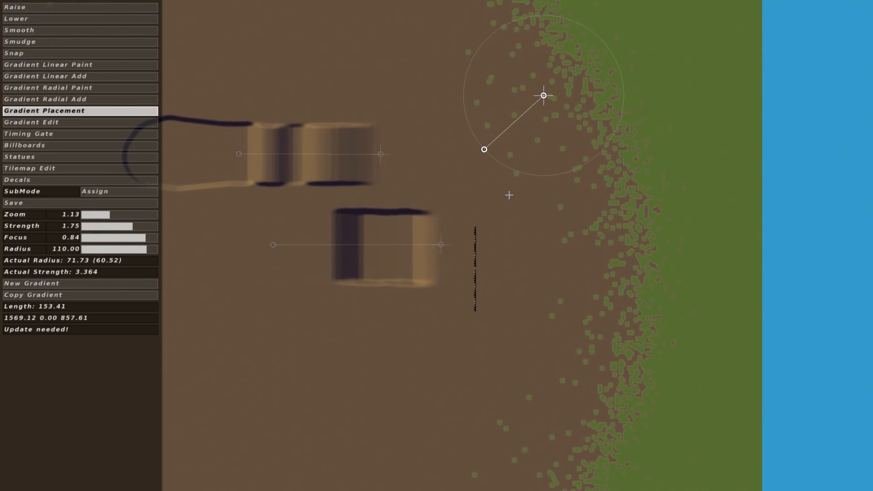
middle_click_drag(482, 194, 476, 245)
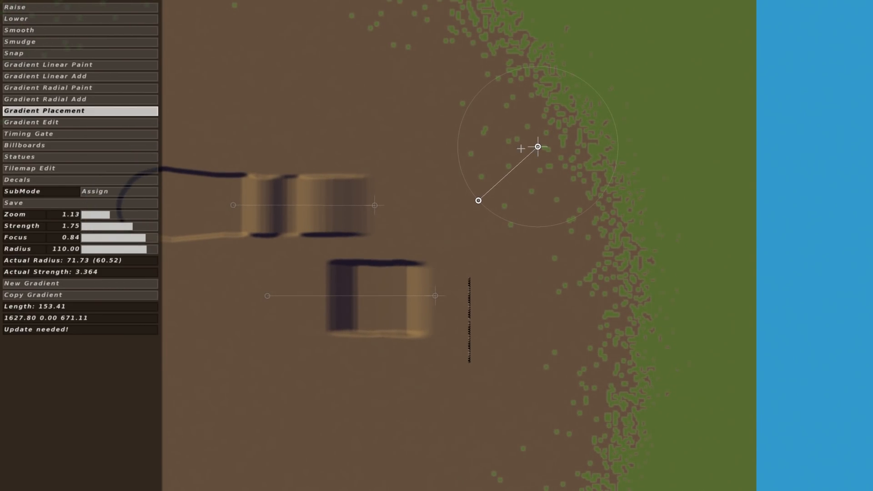
Erase both jumps by painting over them with the flat gradient near the vegetation edge using Gradient Linear Paint
left_click(146, 122)
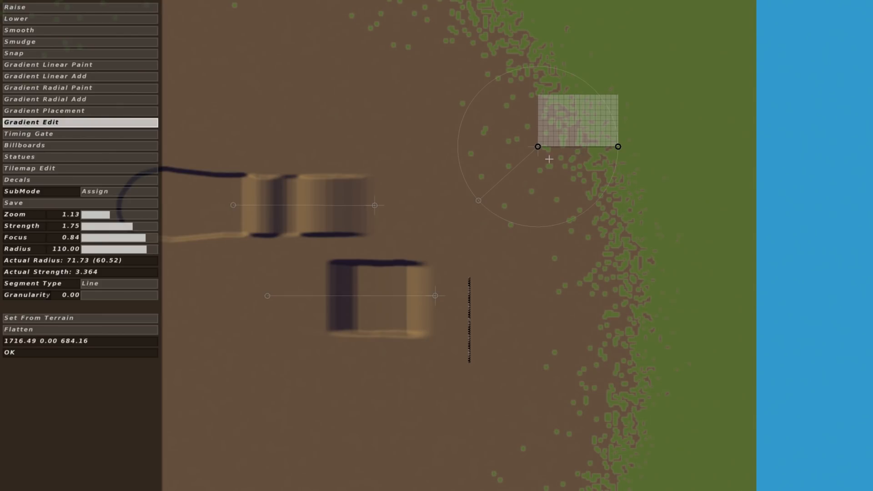
left_click(146, 64)
middle_click_drag(524, 163, 574, 161)
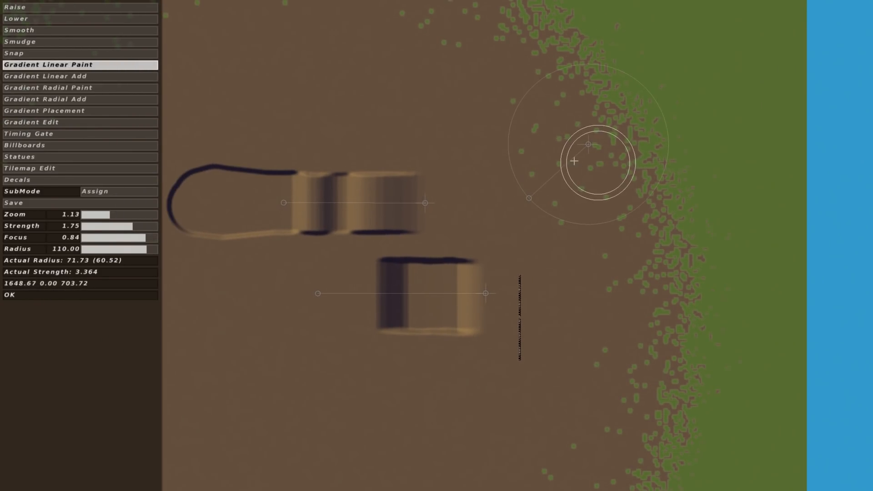
left_click_drag(496, 168, 397, 179)
middle_click_drag(397, 179, 530, 177)
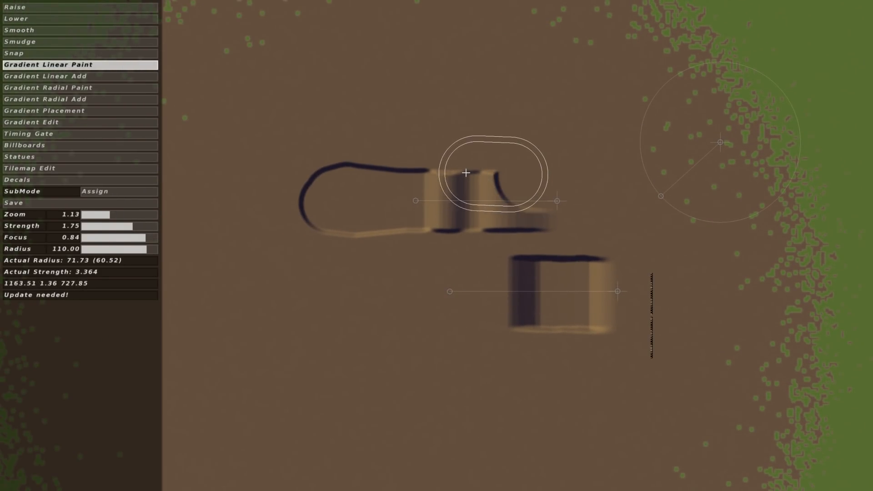
mouse_move(466, 172)
left_mouse_down()
mouse_move(351, 175)
mouse_move(282, 198)
mouse_move(588, 216)
mouse_move(436, 253)
mouse_move(455, 296)
mouse_move(509, 312)
mouse_move(504, 273)
left_mouse_up()
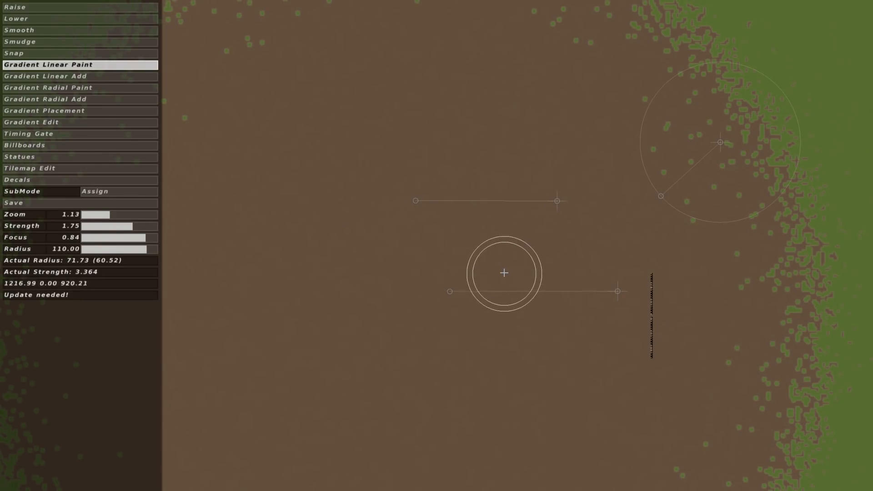
middle_click_drag(504, 273, 354, 304)
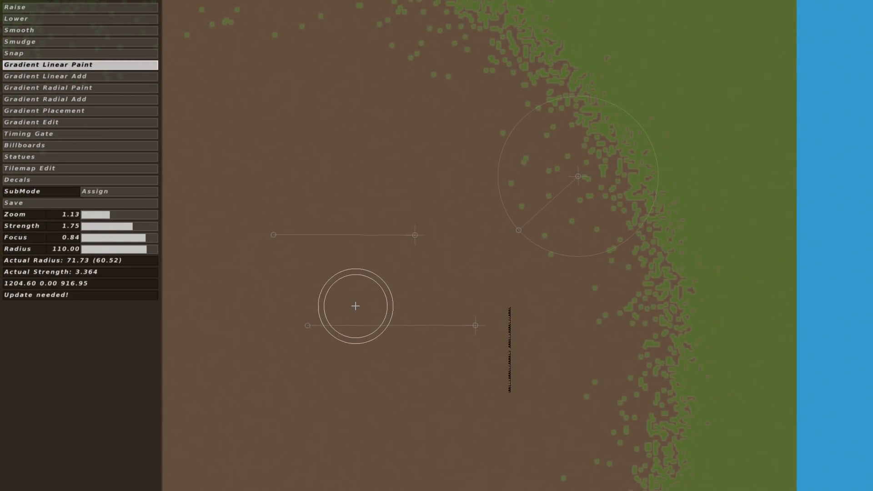
Reposition the flat gradient parallel to the other two, making it about 272 long, and open its profile
left_click(91, 111)
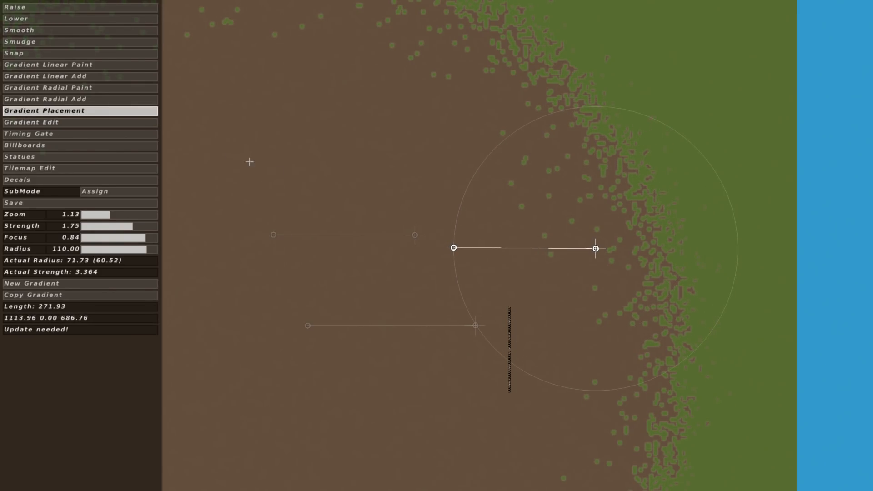
left_click(90, 123)
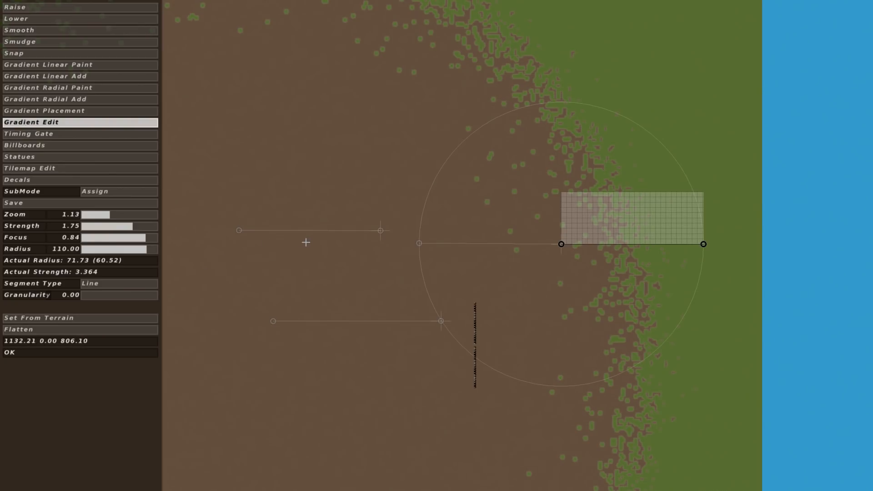
Select the tabletop's gradient and rebuild the tabletop jump on the flattened ground with Gradient Linear Add
left_click(100, 111)
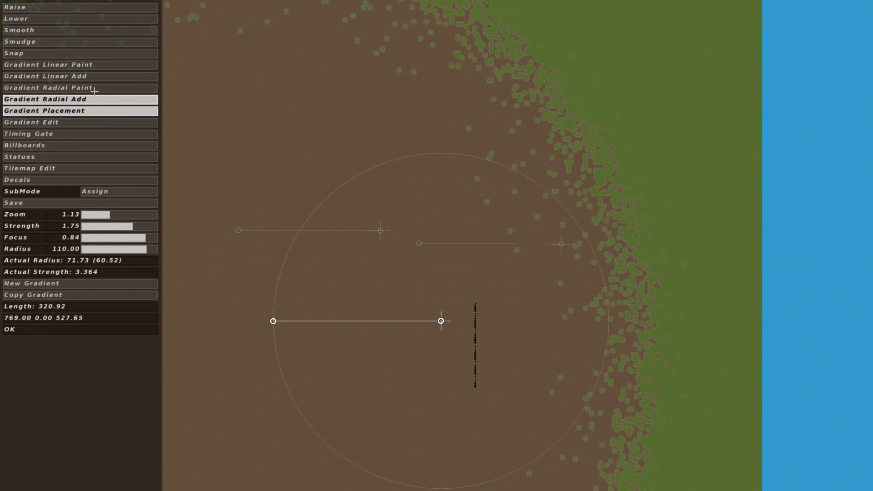
left_click(46, 76)
mouse_move(410, 311)
left_mouse_down()
mouse_move(422, 322)
mouse_move(312, 321)
mouse_move(428, 326)
mouse_move(333, 320)
mouse_move(446, 305)
left_mouse_up()
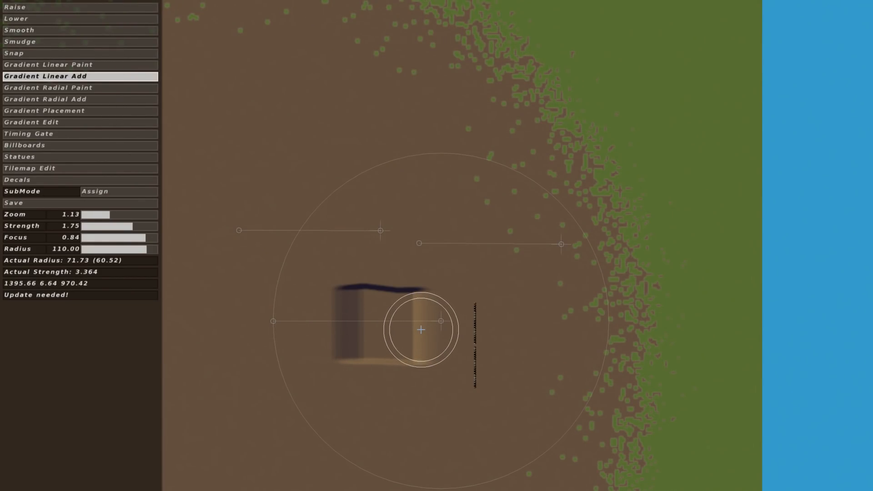
Move the flat gradient onto the painted tabletop, about 272 long, and set its profile from the terrain
left_click(113, 111)
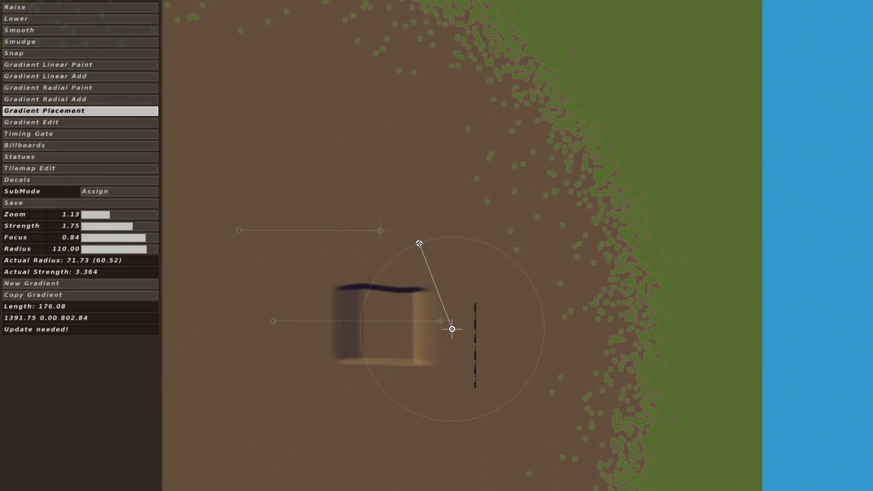
left_click(114, 124)
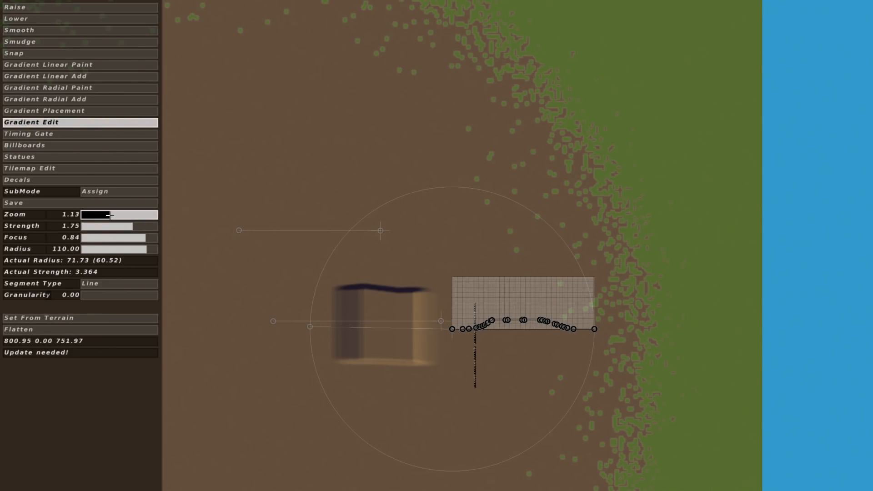
Remove intermediate points from the far slope of the captured profile and shift the slope's upper curve point slightly outward
left_click_drag(110, 214, 117, 213)
middle_click_drag(390, 329, 244, 206)
left_click(130, 215)
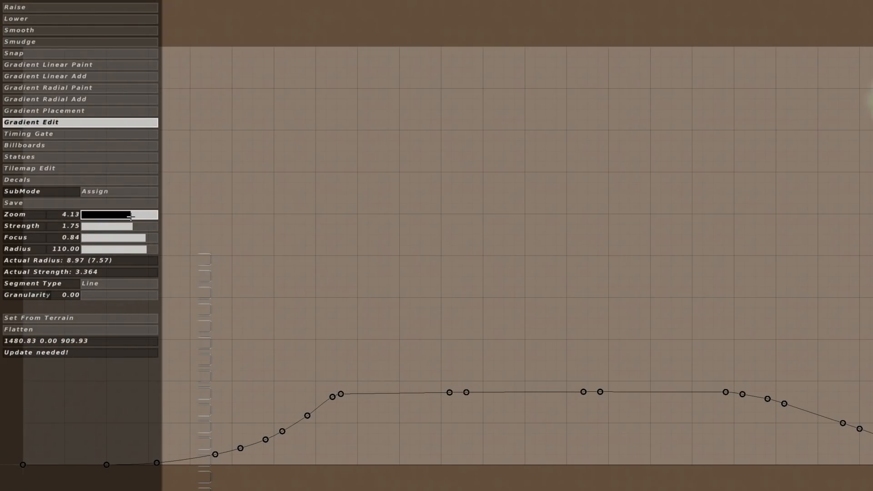
middle_click_drag(646, 391, 226, 286)
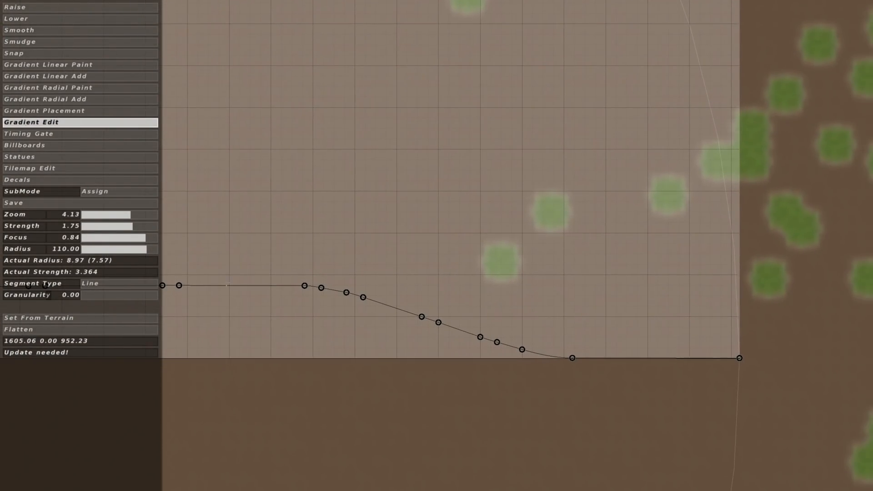
right_click(347, 292)
right_click(363, 296)
left_click_drag(321, 287, 328, 288)
right_click(421, 317)
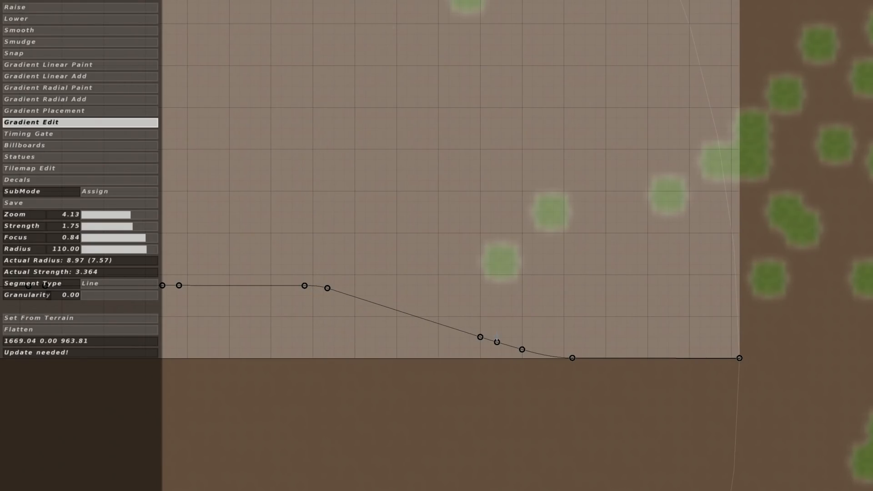
Remove the slope's lower points, extend the flat top outward, and add points curving gradually down toward the profile's end
left_click(487, 339)
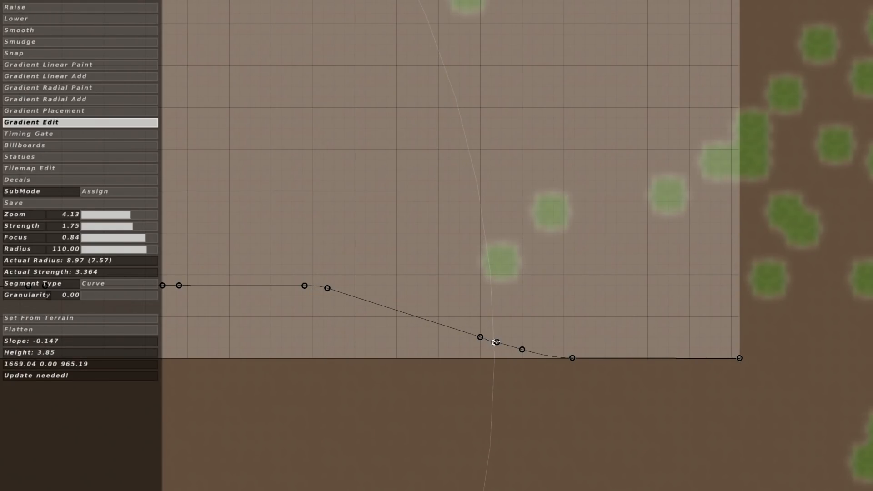
right_click(496, 342)
right_click(480, 337)
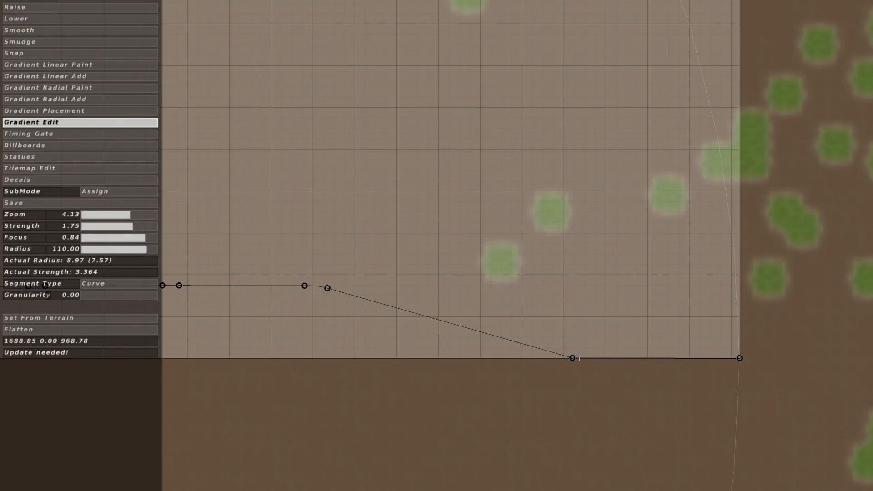
left_click_drag(572, 357, 471, 288)
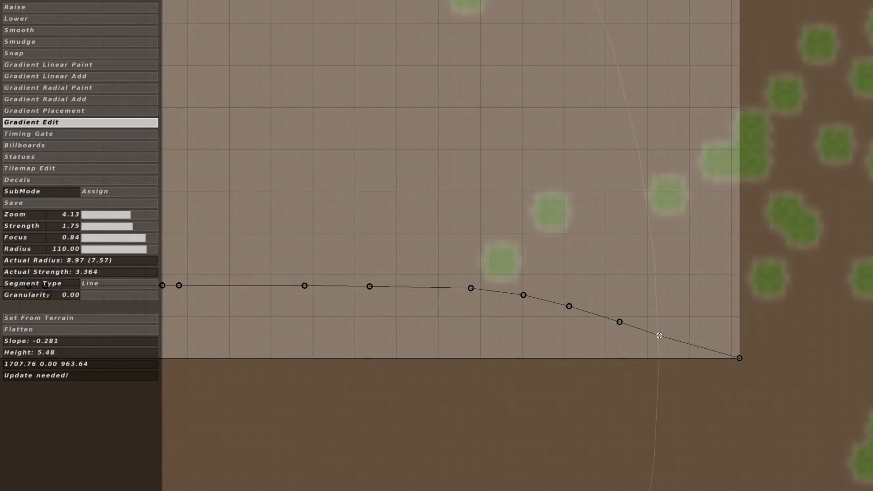
Paint the reshaped profile over the existing tabletop with Gradient Linear Paint to lengthen it
left_click_drag(130, 216, 119, 216)
left_click(116, 67)
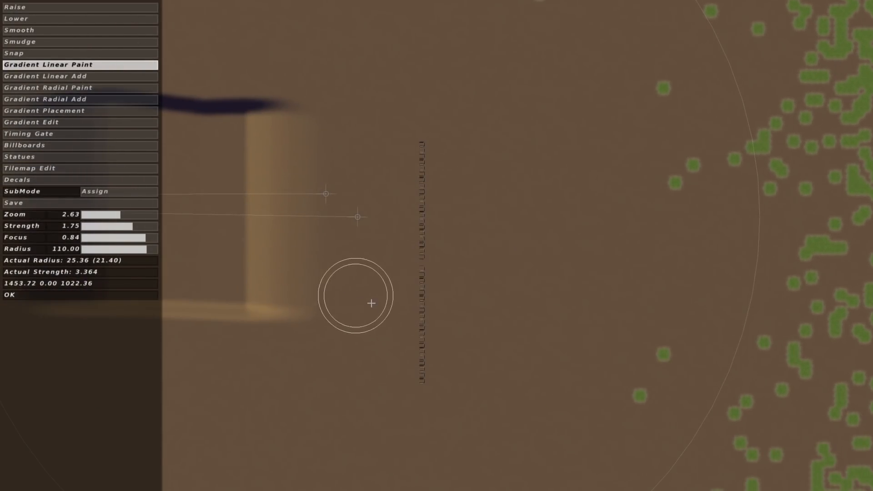
left_click_drag(115, 214, 109, 215)
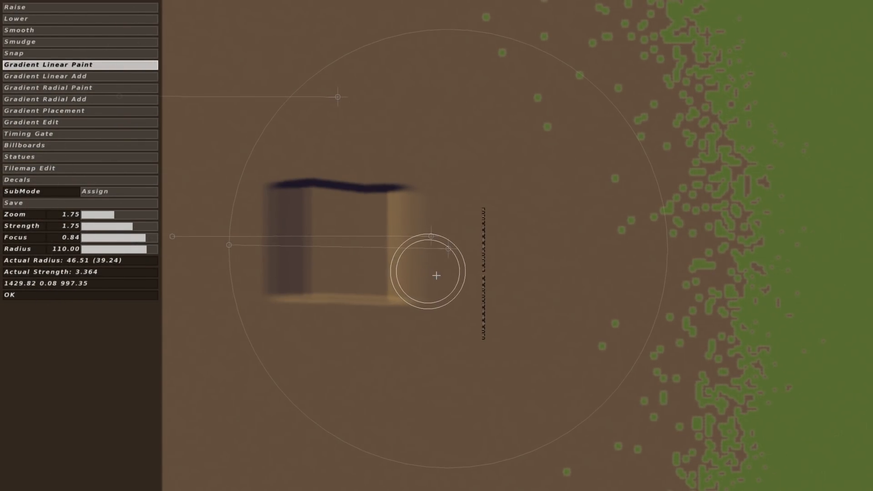
mouse_move(542, 291)
left_mouse_down()
mouse_move(360, 290)
mouse_move(561, 275)
mouse_move(324, 253)
mouse_move(607, 243)
mouse_move(363, 242)
mouse_move(510, 260)
left_mouse_up()
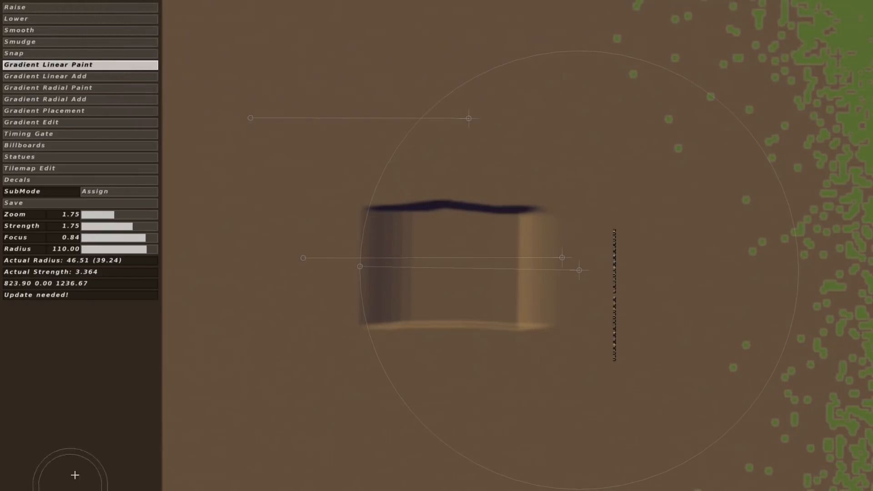
Create a new gradient about 368 long alongside the tabletop and open its profile for editing
left_click(111, 111)
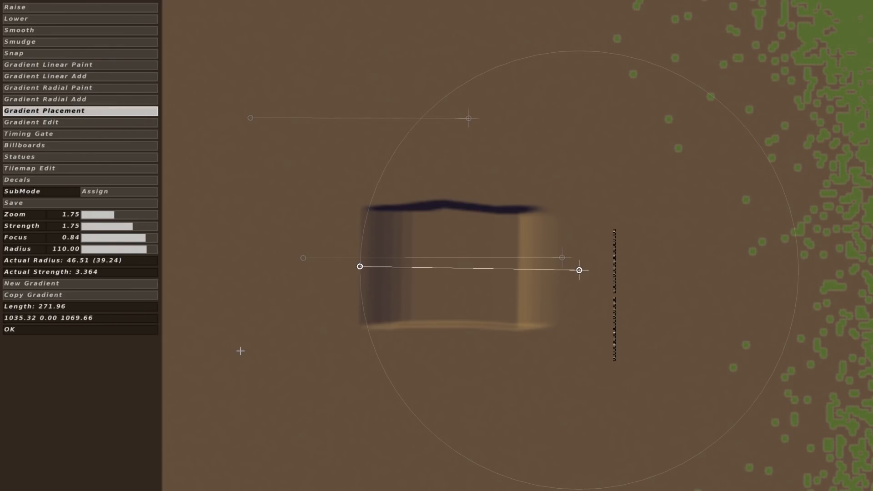
left_click(114, 284)
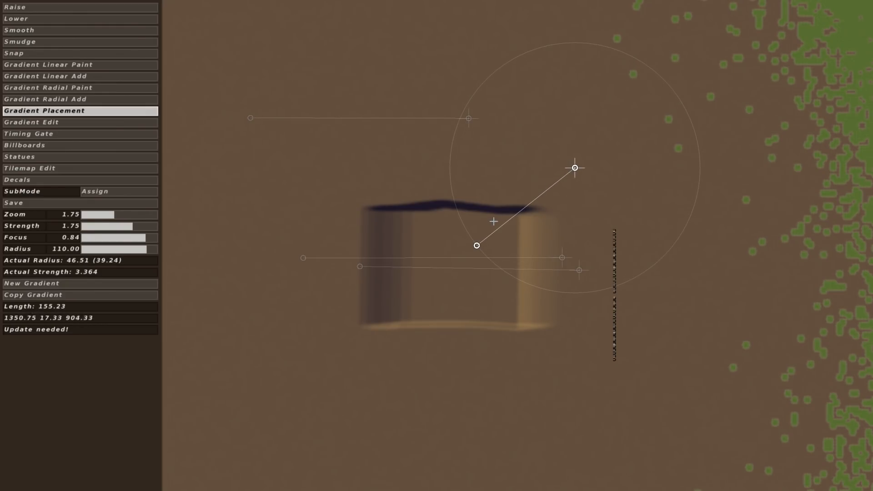
left_click_drag(468, 246, 277, 162)
left_click(102, 125)
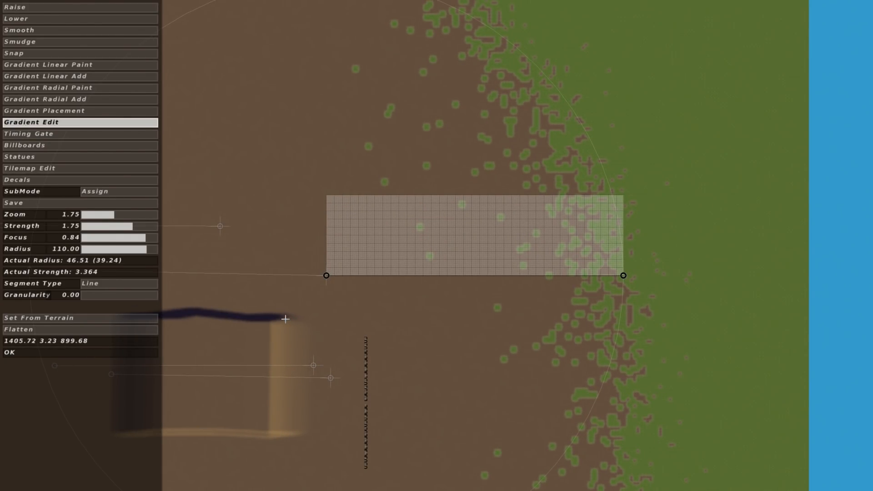
Add profile points for a short flat start, a very steep face above the grid, and a descent to a height of about 101
scroll(285, 318, "up", 5)
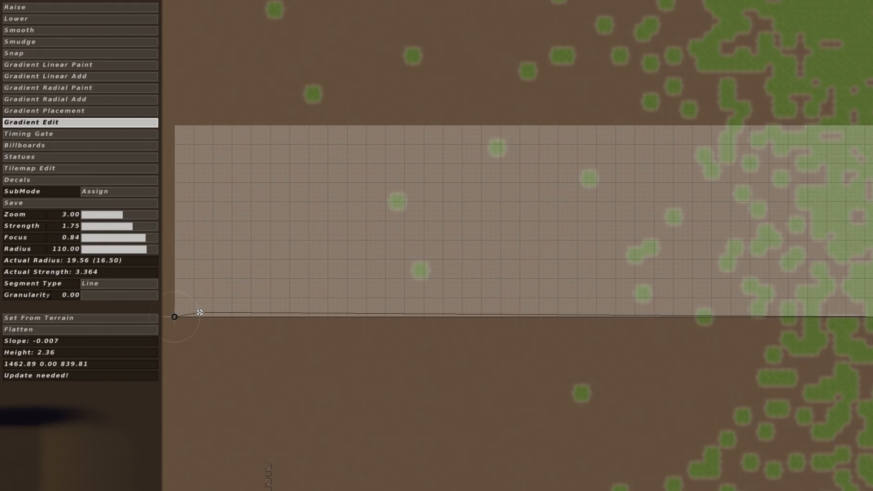
left_click(201, 315)
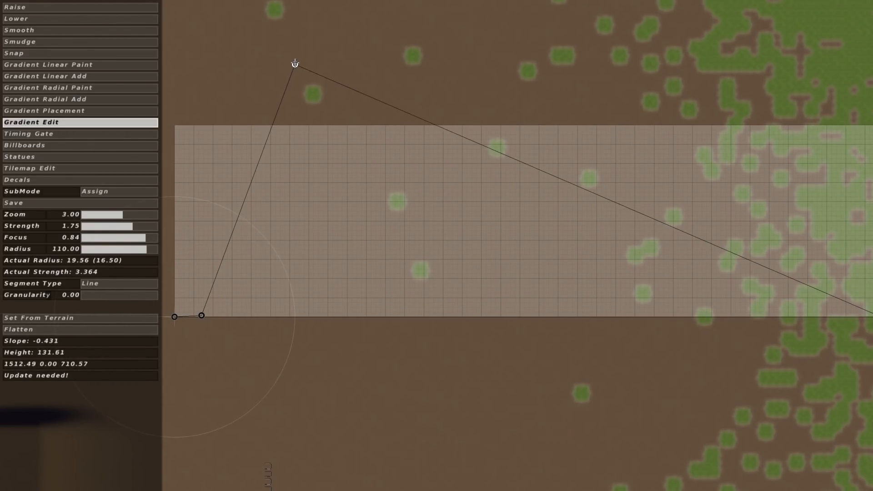
left_click(333, 77)
left_click(378, 111)
left_click(395, 124)
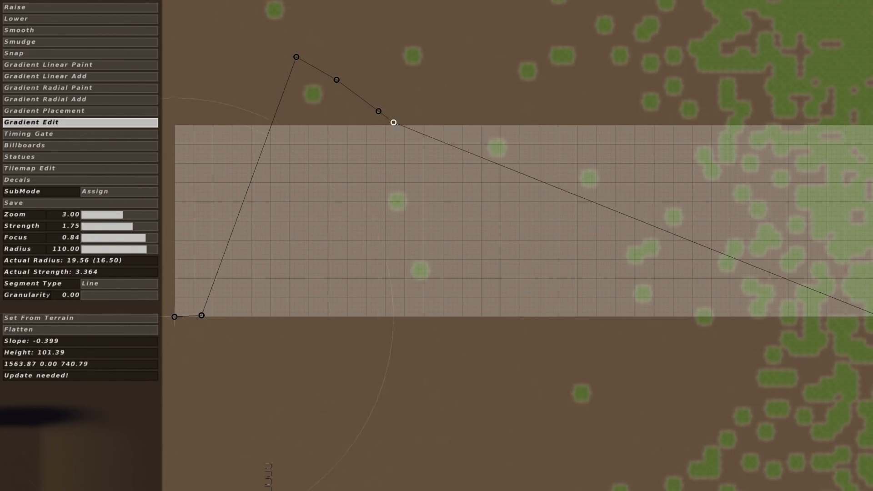
Continue the profile's descent with points that ease out gradually to a height of about 7
left_click(428, 156)
left_click(461, 191)
left_click(489, 214)
left_click(511, 241)
left_click(565, 275)
left_click(609, 291)
left_click(642, 300)
left_click(662, 303)
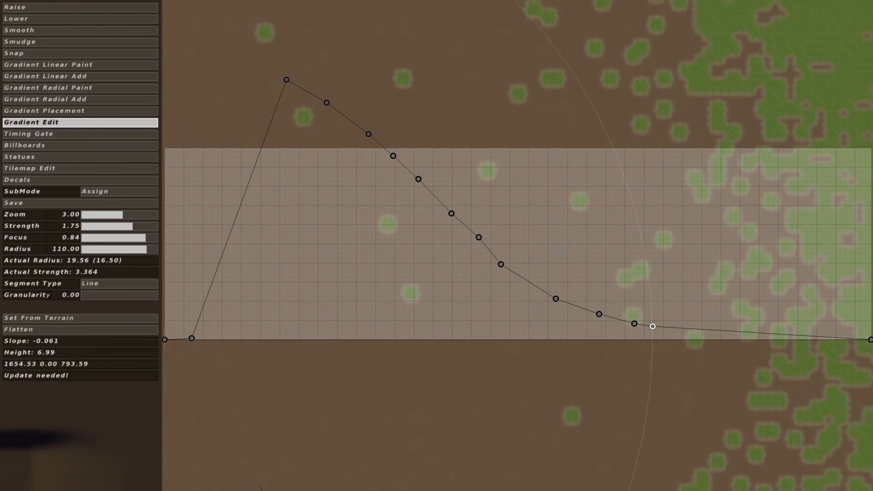
Return to Gradient Placement and align the far end of the new gradient so it runs parallel to the others
key("Up")
key("Left")
key("Down")
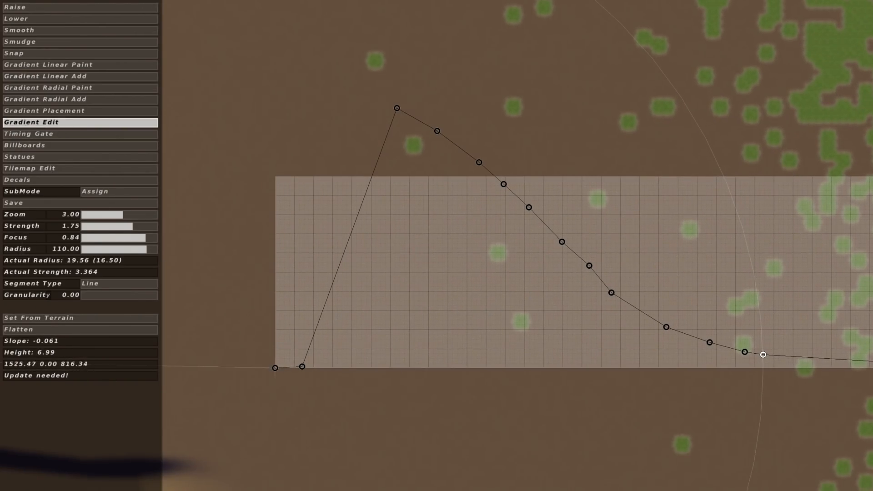
left_click(114, 214)
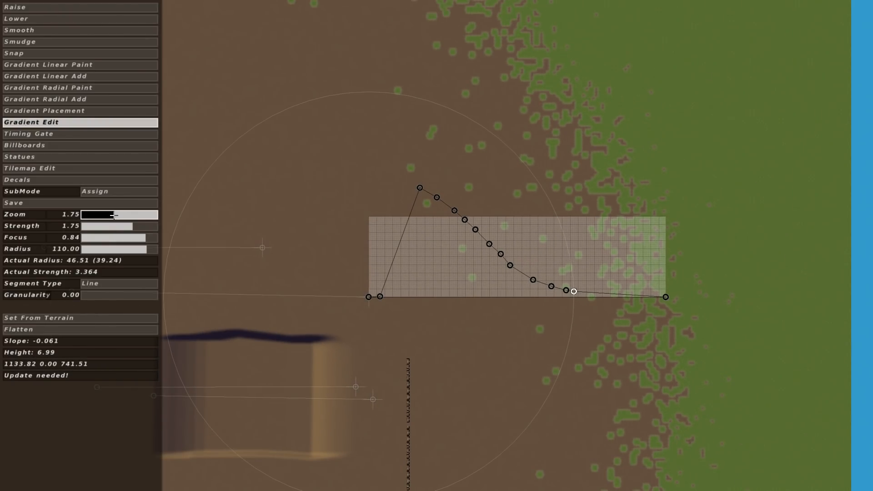
key("Left")
left_click(132, 111)
key("Left")
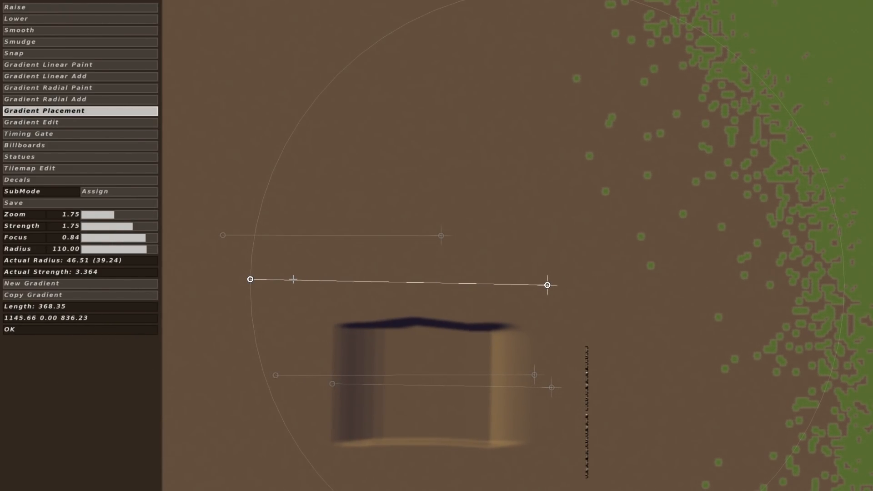
left_click_drag(245, 280, 245, 284)
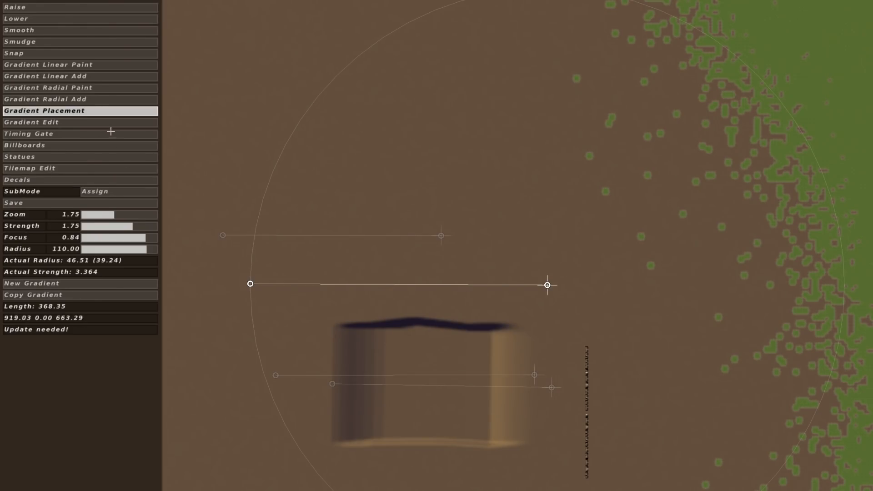
Paint the tall gradient onto the terrain beside the tabletop with Gradient Linear Add, and return to Gradient Placement
left_click(104, 76)
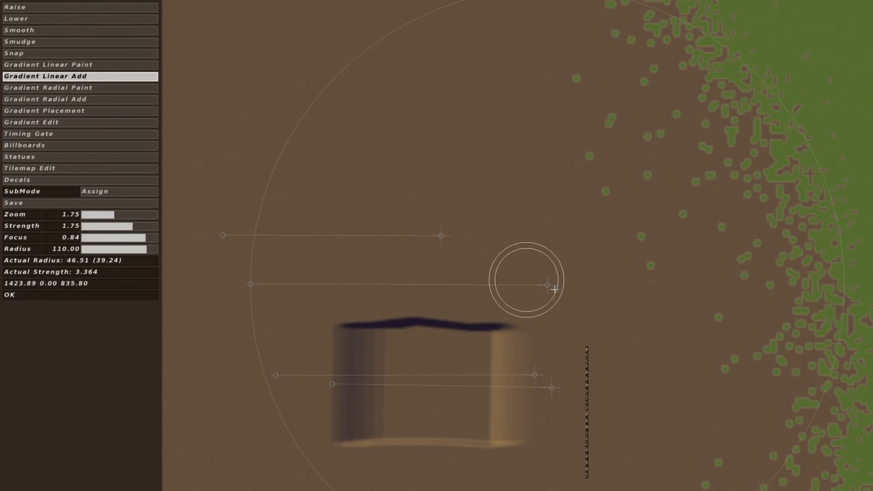
scroll(227, 236, "down", 3)
left_click(494, 257)
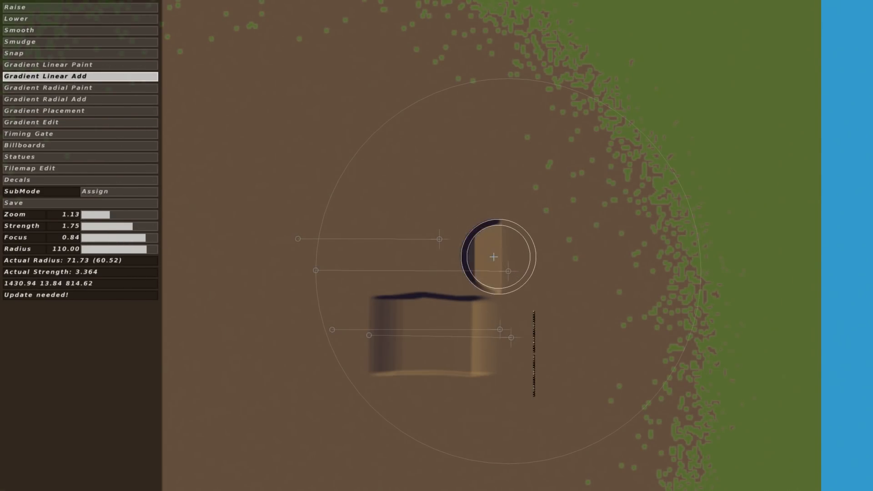
mouse_move(494, 257)
left_mouse_down()
mouse_move(311, 253)
mouse_move(512, 255)
mouse_move(355, 251)
left_mouse_up()
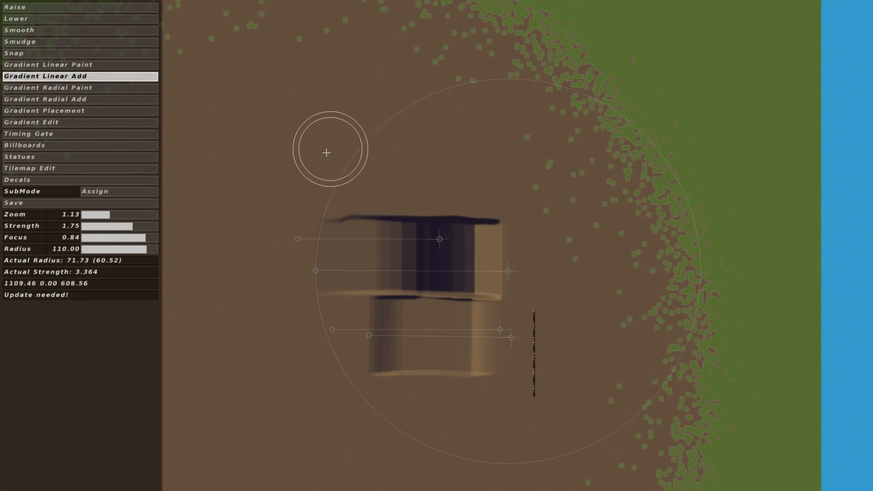
middle_click_drag(326, 152, 307, 188)
left_click(129, 112)
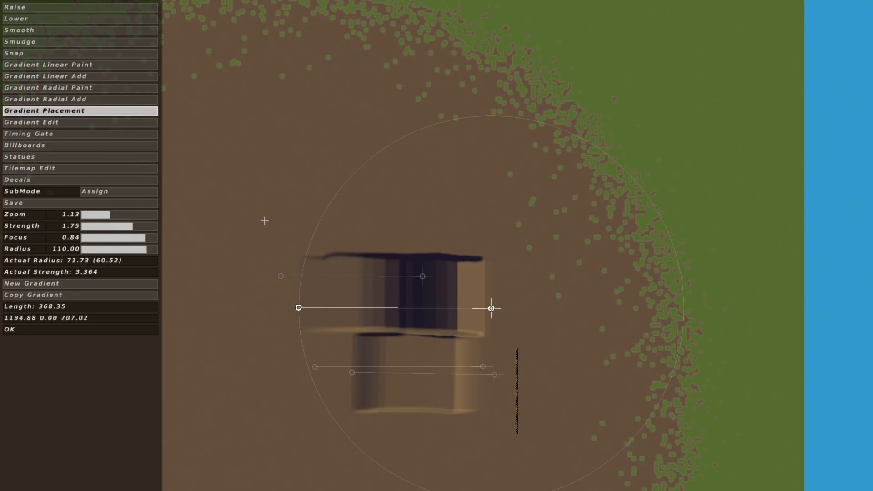
Copy the tall jump's gradient onto open ground parallel to it, and reshape the copied profile so its peak reaches the grid's upper edge
middle_click_drag(350, 395, 409, 320)
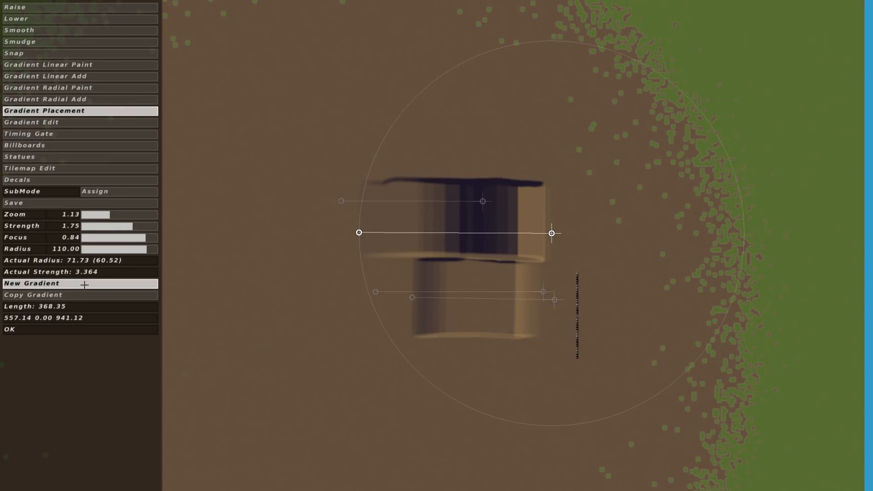
left_click(132, 292)
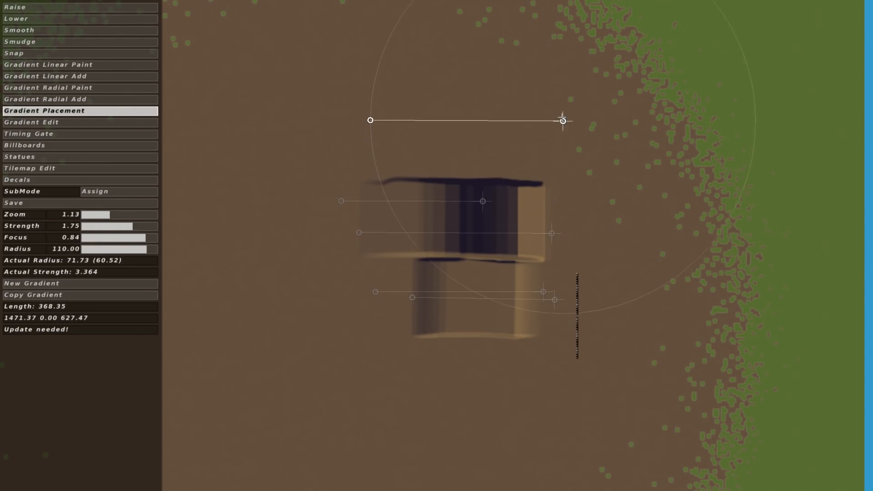
left_click(146, 122)
middle_click_drag(443, 143, 332, 215)
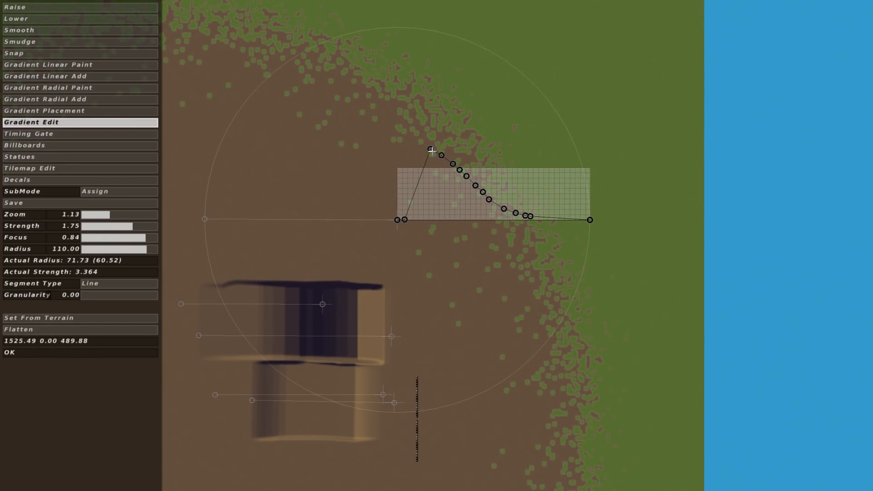
left_click_drag(430, 150, 450, 167)
key("Delete")
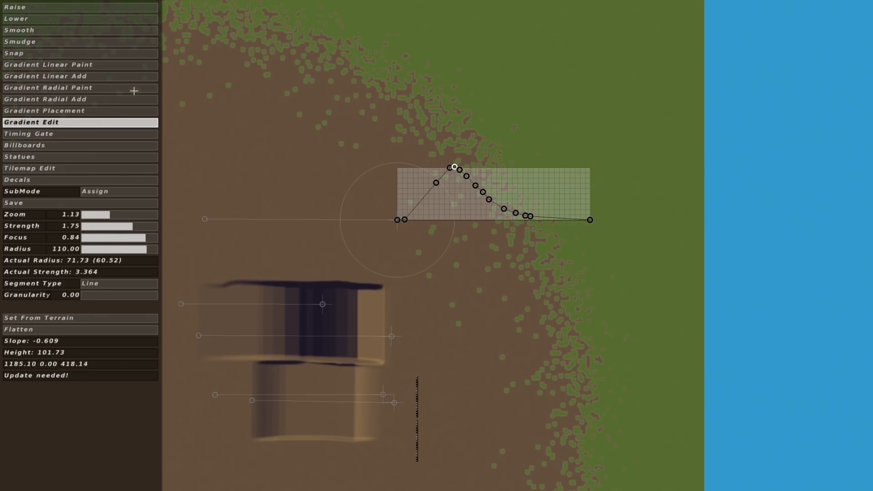
Paint the copied gradient onto the terrain along its full length with Gradient Linear Add
left_click(132, 76)
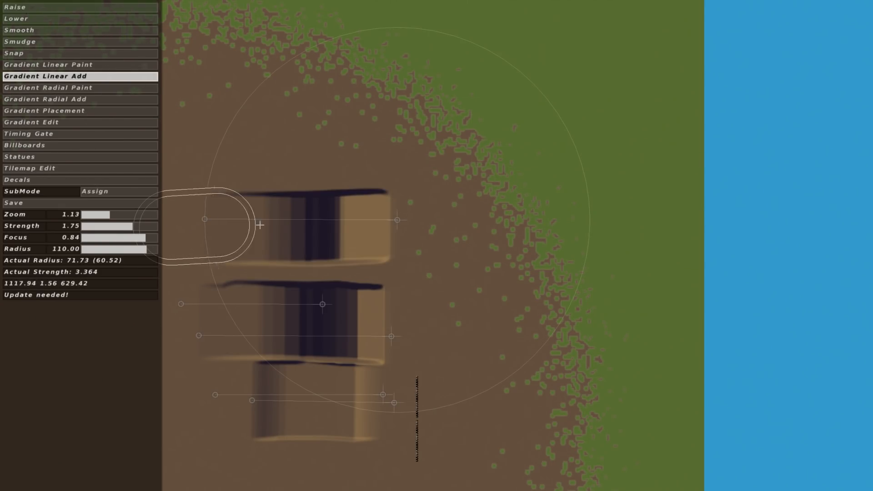
mouse_move(260, 225)
left_mouse_down()
mouse_move(218, 219)
mouse_move(360, 219)
mouse_move(219, 222)
left_mouse_up()
middle_click_drag(428, 306, 512, 205)
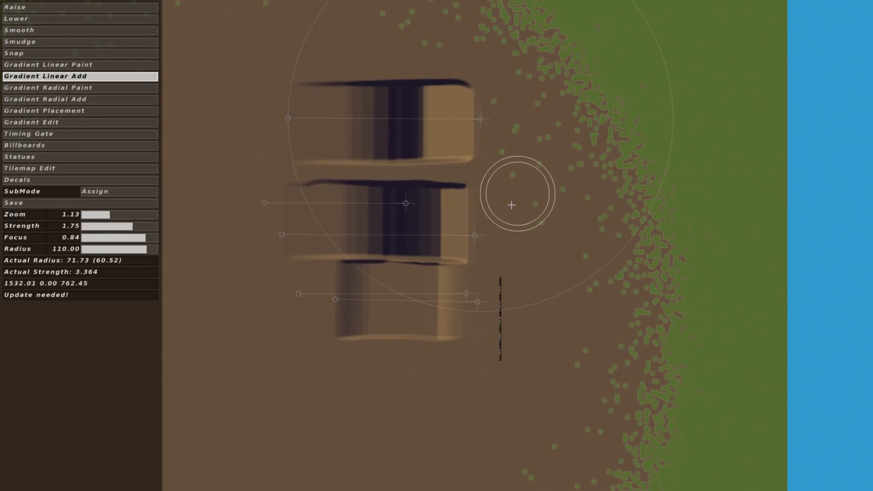
Select the copied gradient and flatten its profile in Gradient Edit
left_click(121, 111)
left_click(109, 122)
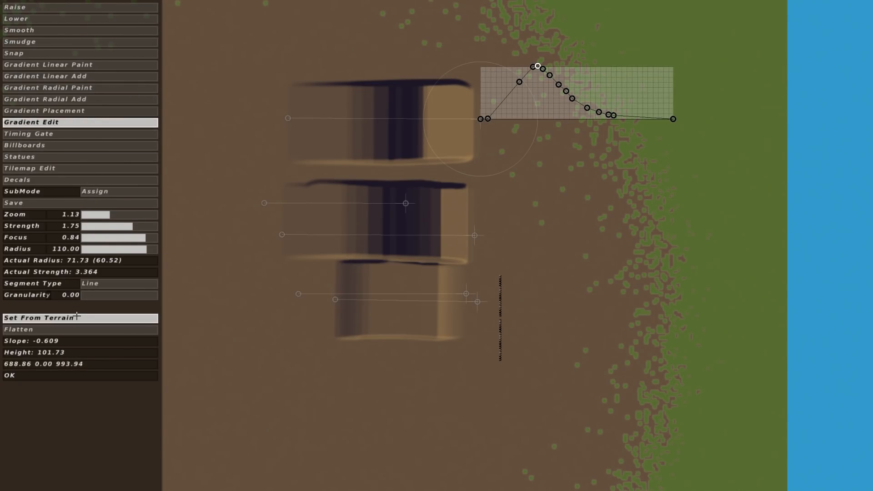
middle_click_drag(434, 112, 406, 204)
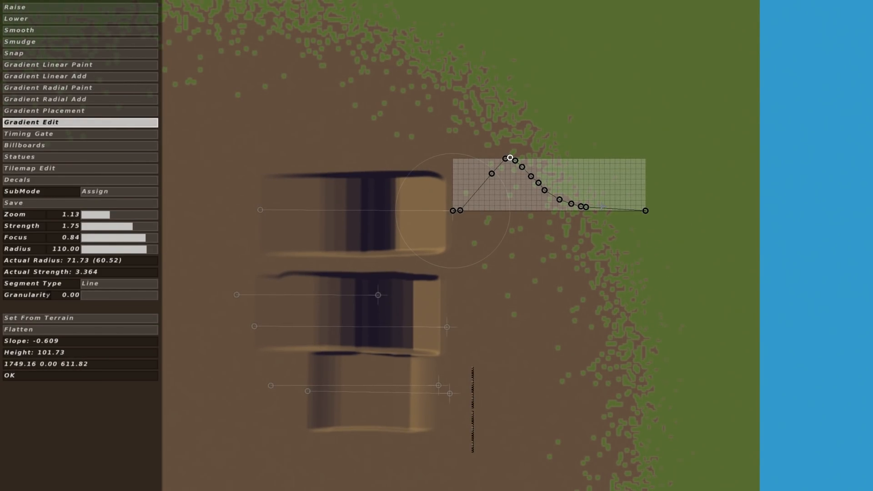
left_click(111, 329)
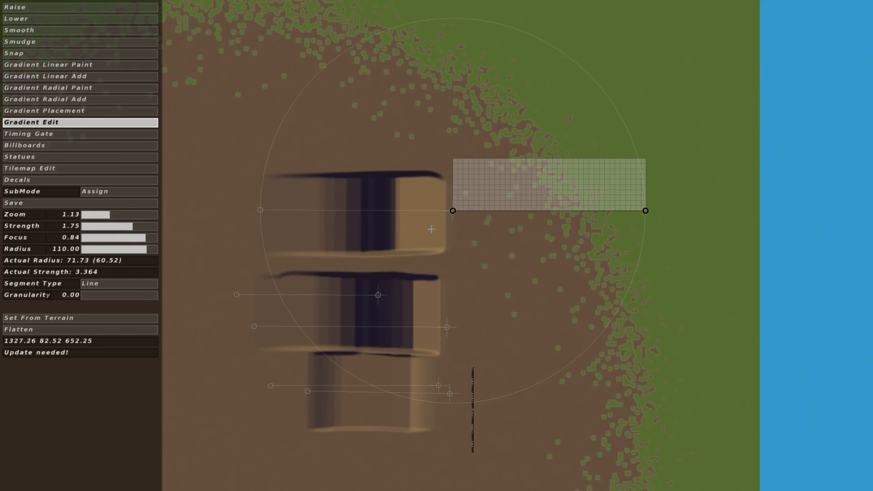
Paint the flat gradient over the newest jump and across the older jumps with Gradient Linear Paint to erase them
left_click(124, 67)
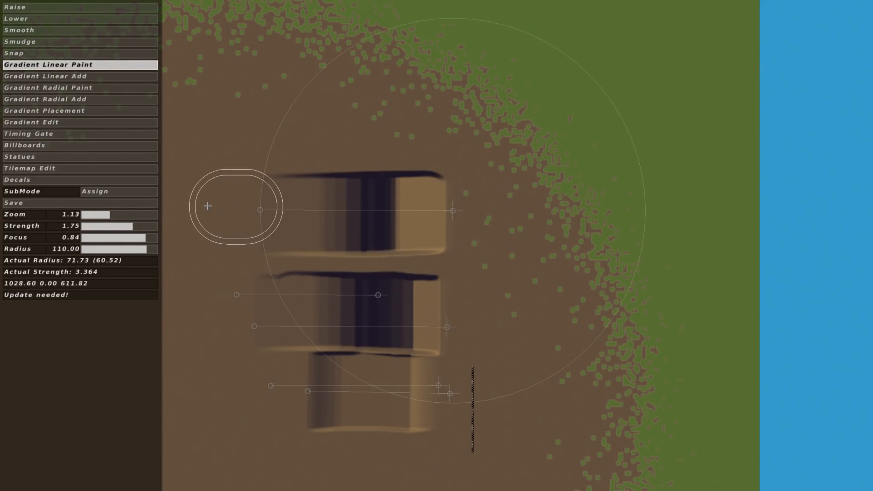
mouse_move(206, 206)
left_mouse_down()
mouse_move(454, 189)
mouse_move(473, 213)
left_mouse_up()
left_click_drag(272, 225, 538, 195)
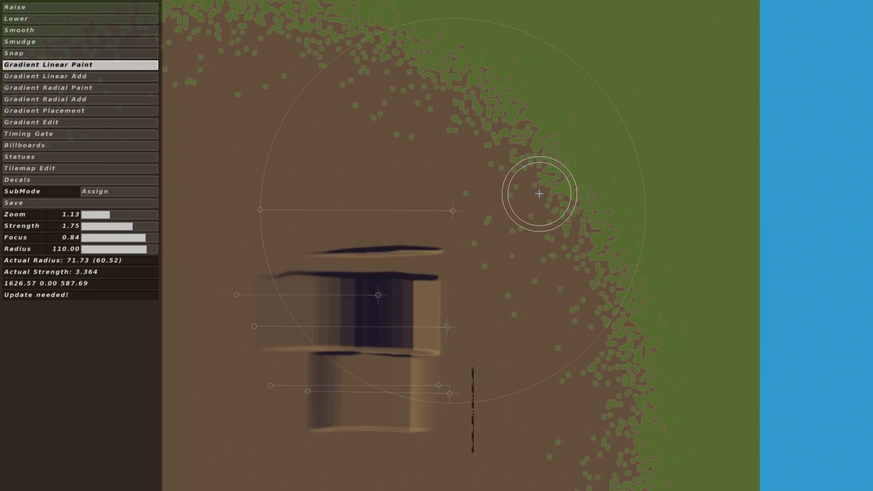
right_click_drag(527, 199, 540, 167)
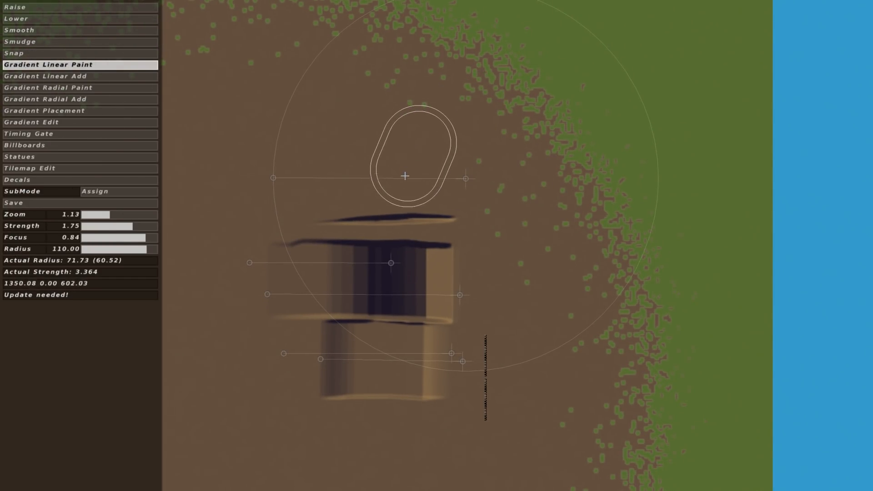
mouse_move(405, 176)
left_mouse_down()
mouse_move(392, 259)
mouse_move(356, 282)
mouse_move(338, 333)
mouse_move(347, 356)
mouse_move(459, 288)
mouse_move(437, 340)
mouse_move(387, 373)
mouse_move(374, 323)
mouse_move(318, 259)
mouse_move(389, 314)
left_mouse_up()
right_click_drag(390, 314, 394, 310)
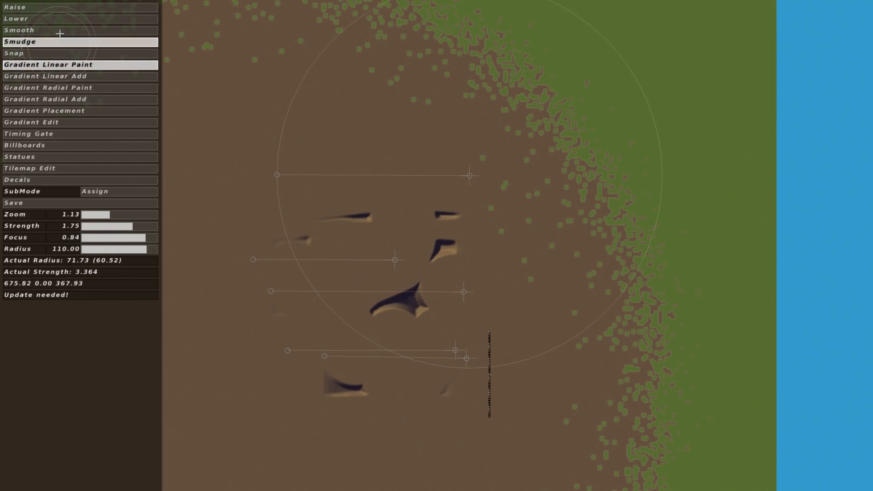
Raise a rough mound among the leftover jump fragments, and soften its edges with Smooth
left_click(48, 7)
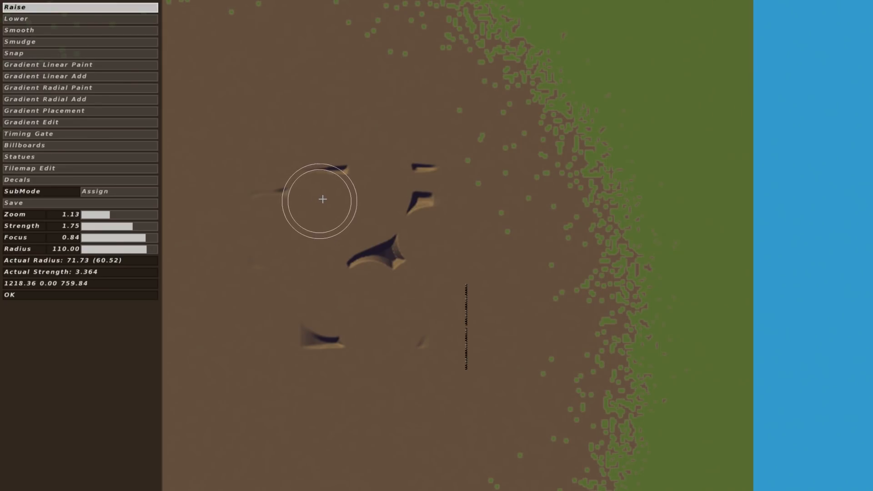
mouse_move(323, 200)
left_mouse_down()
mouse_move(366, 217)
mouse_move(351, 193)
left_mouse_up()
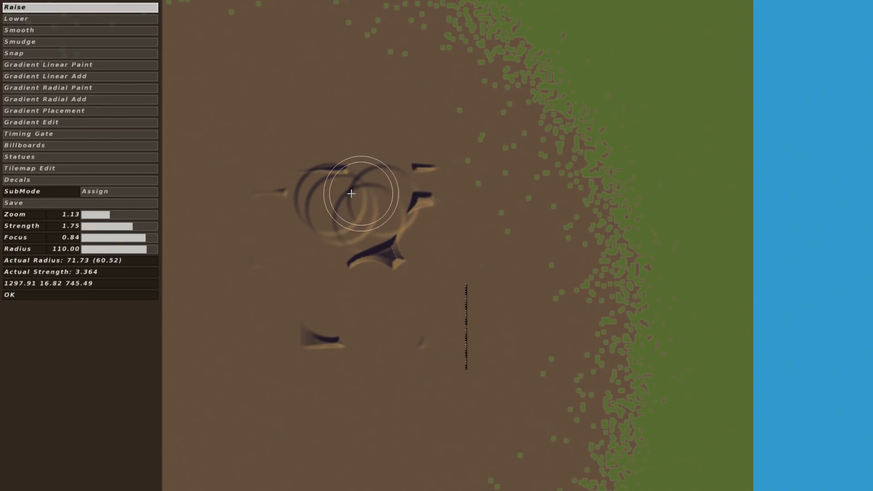
left_click(68, 32)
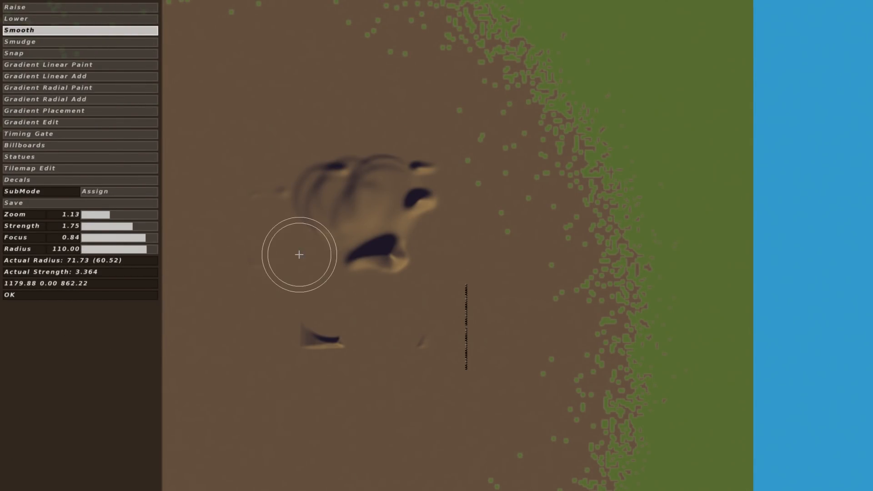
Move the flattened gradient onto the open ground below the other gradients and angle it diagonally downward
left_click(83, 111)
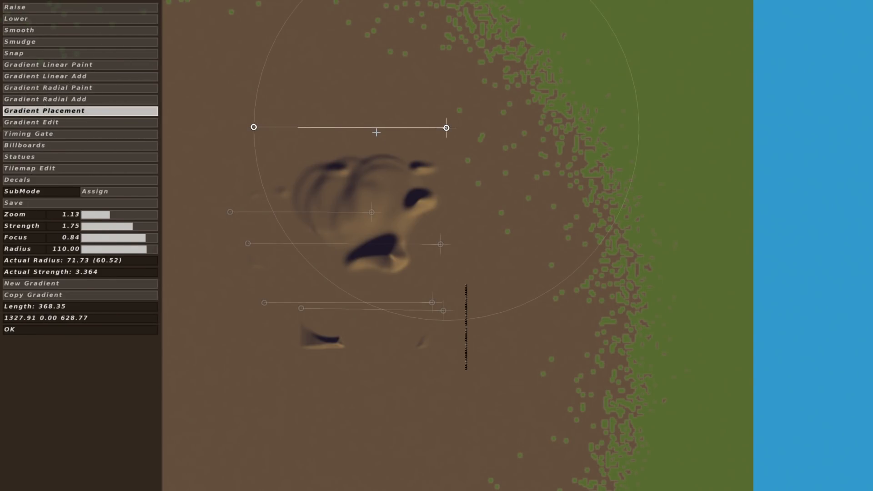
middle_click_drag(376, 133, 371, 226)
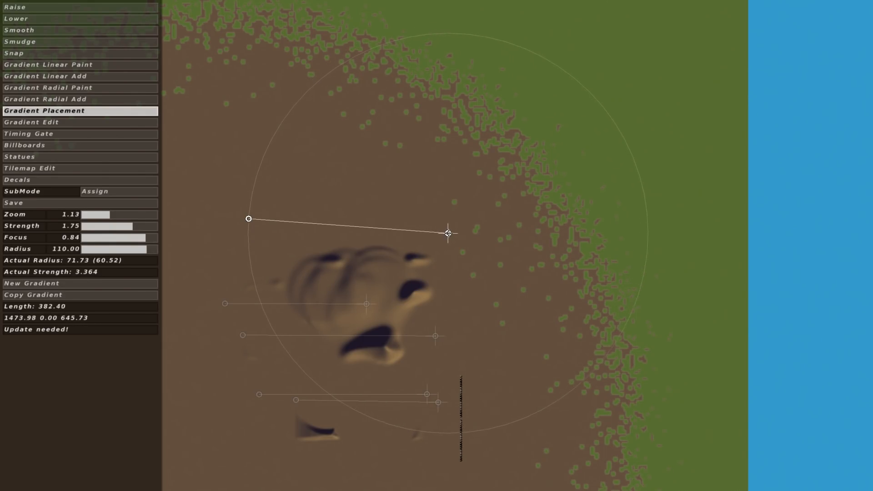
middle_click_drag(247, 291, 396, 185)
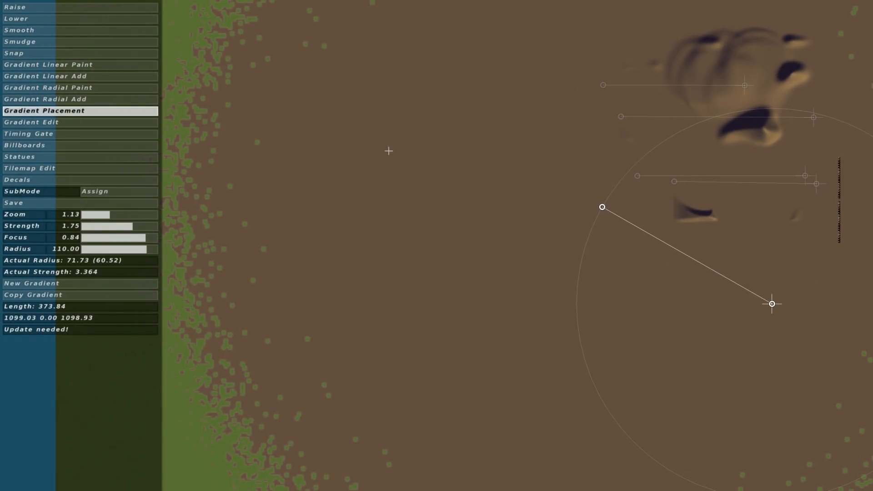
Raise a C-shaped berm on the open dirt with focus 0.25 and radius 45, and lower a groove along its inner edge
left_click(64, 8)
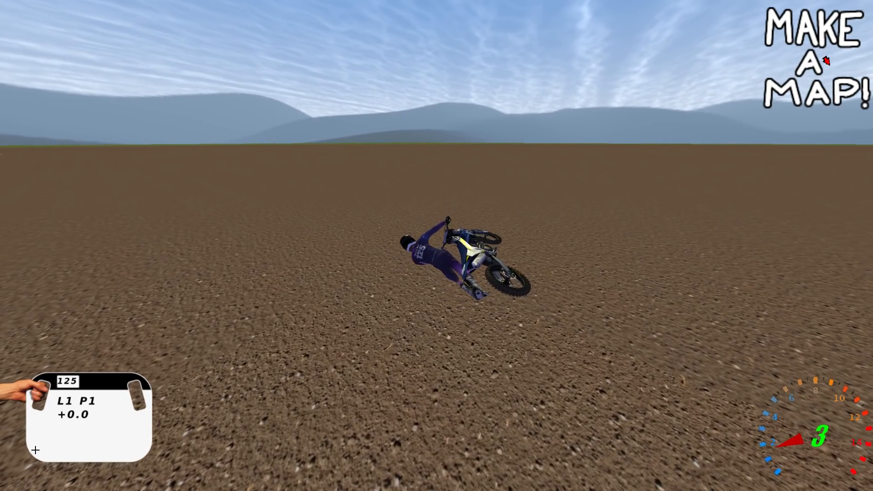
key("c")
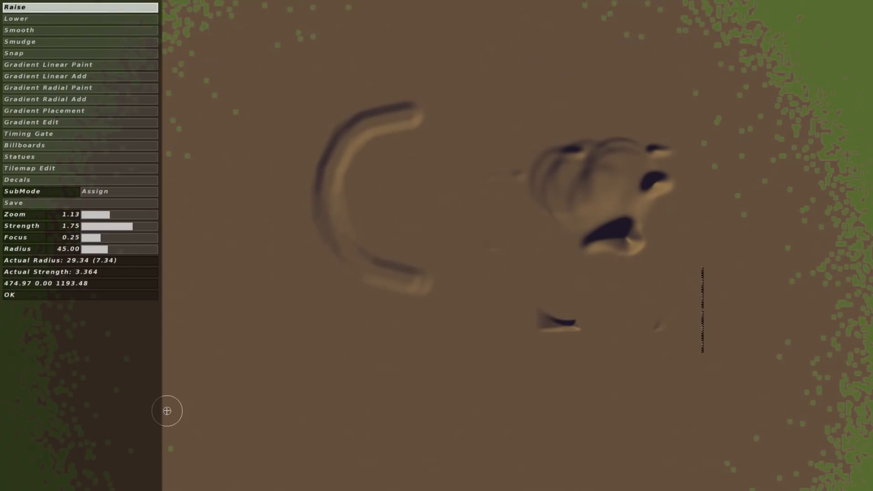
left_click_drag(116, 217, 114, 214)
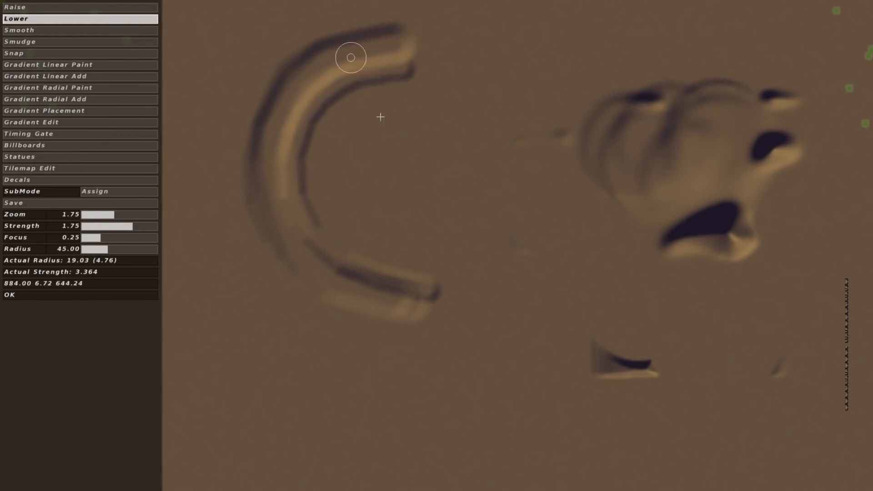
Try to erase the mound and jump remnants using the shortest gradient with Gradient Linear Paint at focus 0.81 and radius 121
middle_click_drag(456, 200, 273, 183)
middle_click_drag(429, 195, 332, 195)
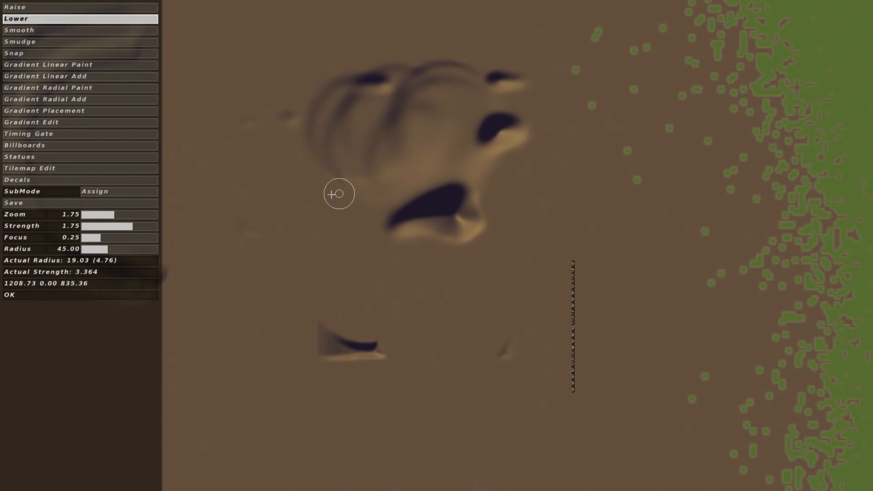
left_click(78, 110)
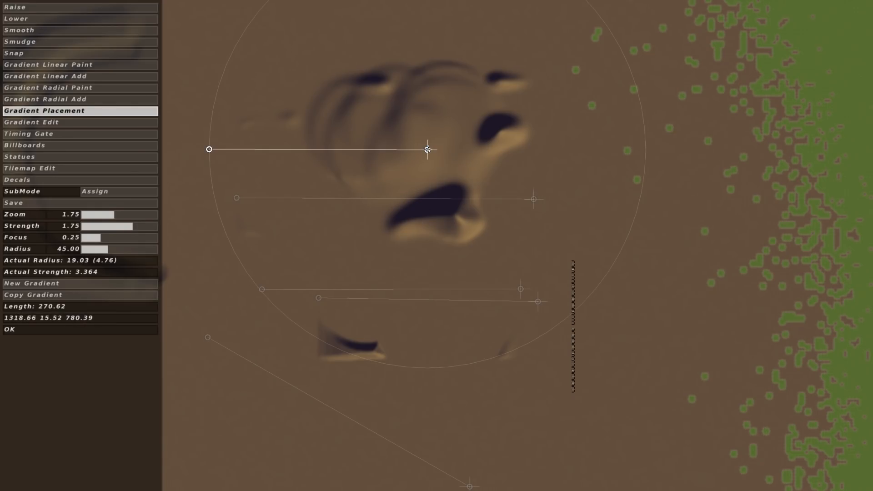
left_click(118, 64)
left_click_drag(105, 214, 98, 214)
left_click_drag(127, 237, 134, 235)
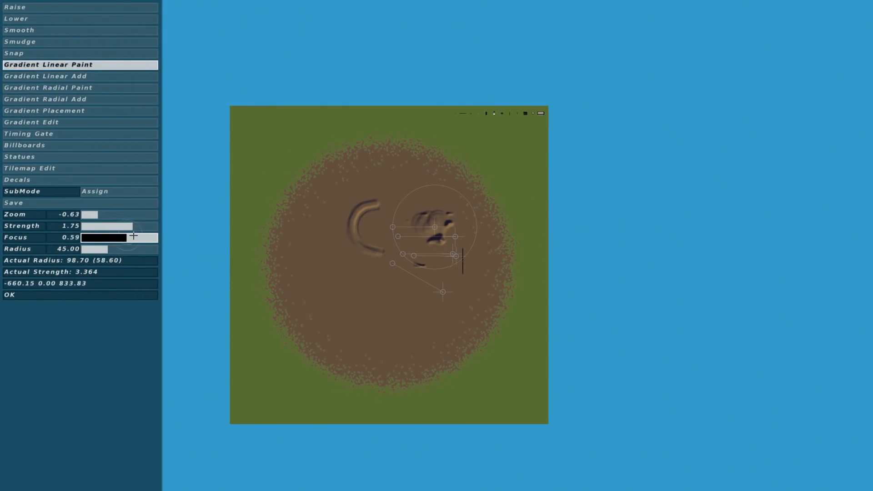
left_click_drag(418, 218, 427, 271)
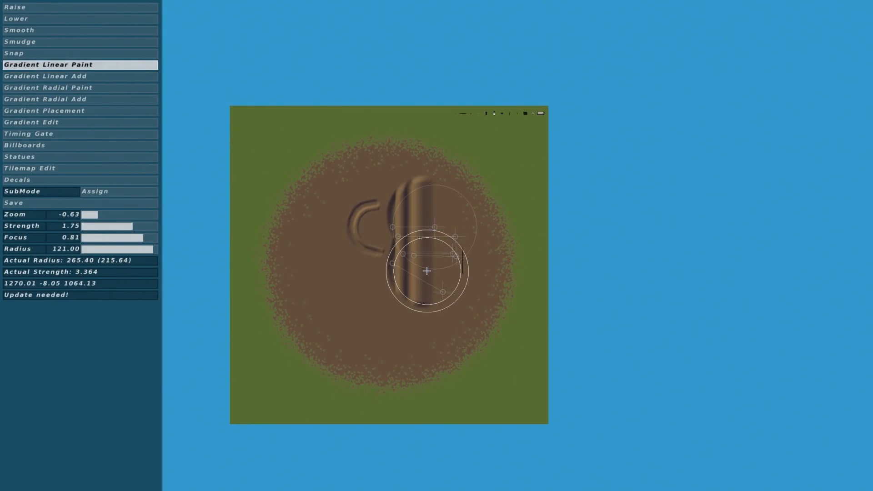
Flatten the shortest gradient's profile and paint it over the ridges with Gradient Linear Paint to level the ground
left_click(111, 112)
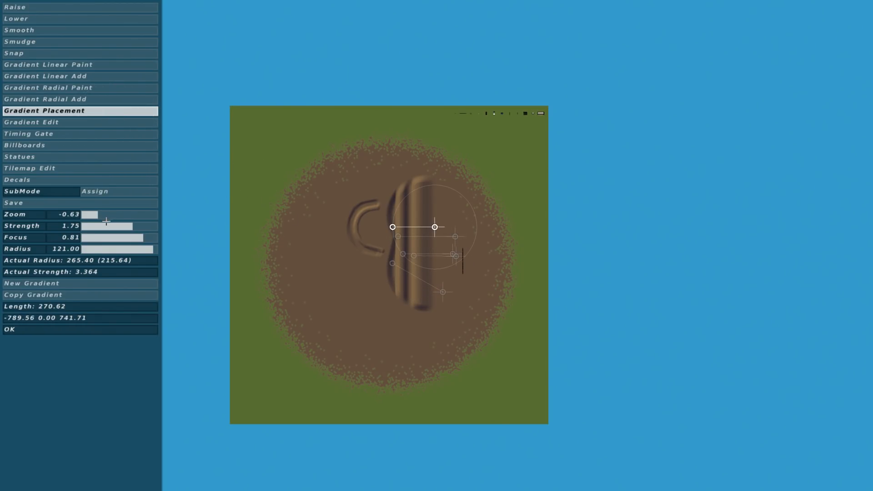
left_click(82, 123)
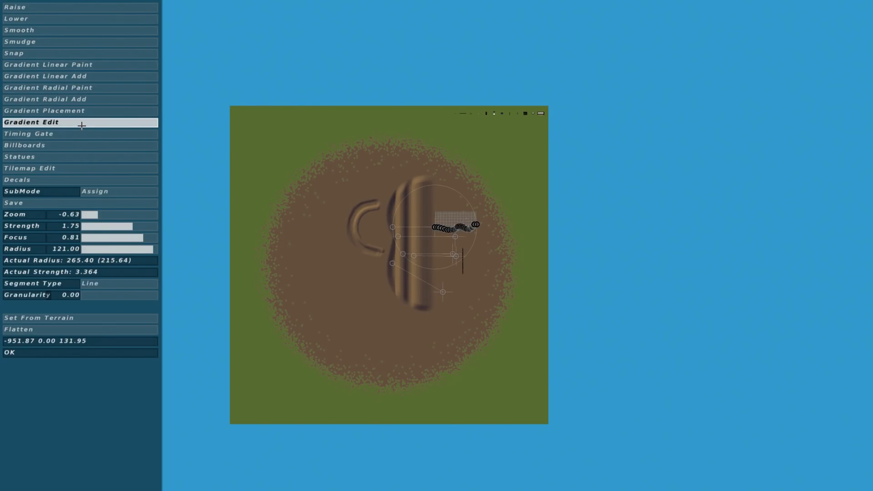
left_click(127, 332)
left_click(82, 64)
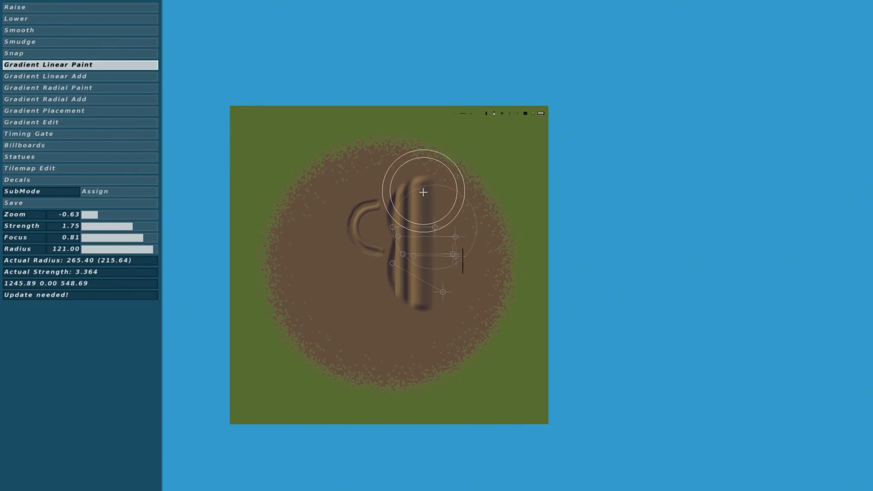
mouse_move(422, 192)
left_mouse_down()
mouse_move(427, 279)
mouse_move(417, 286)
mouse_move(423, 246)
left_mouse_up()
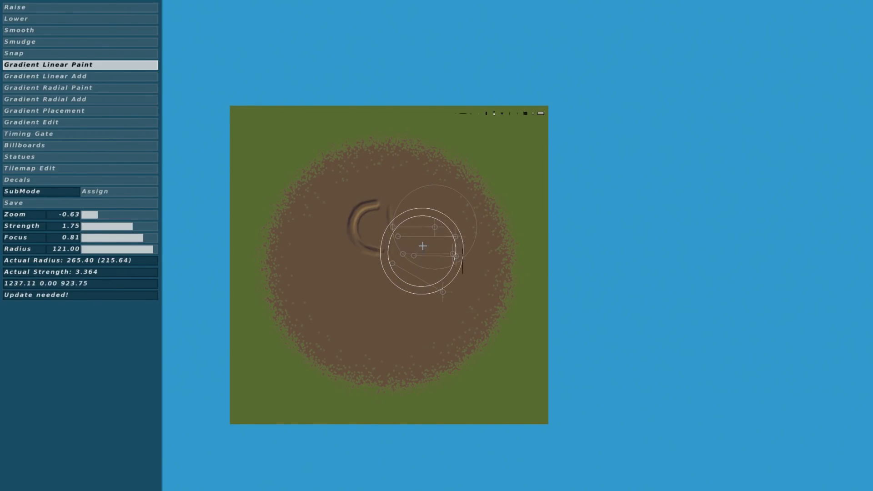
Select the tabletop gradient below the two upper ones, paint it onto the terrain with Gradient Linear Add, and switch to Lower
left_click_drag(101, 212, 109, 212)
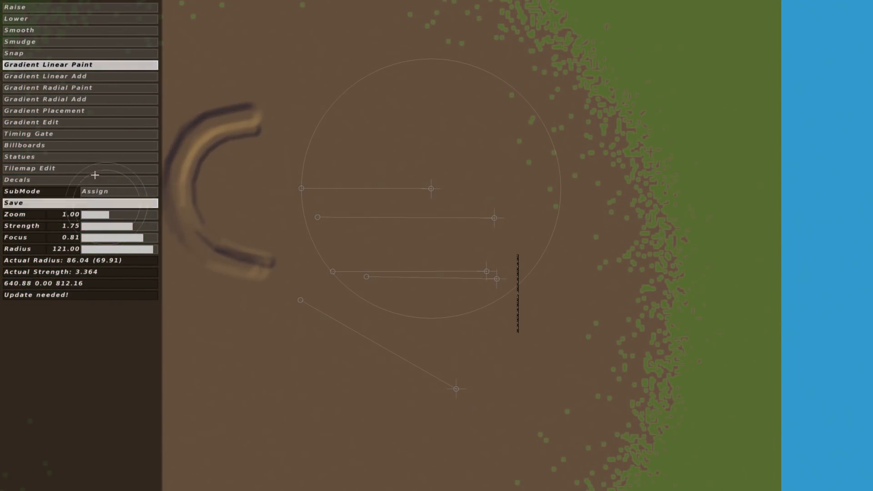
left_click(94, 110)
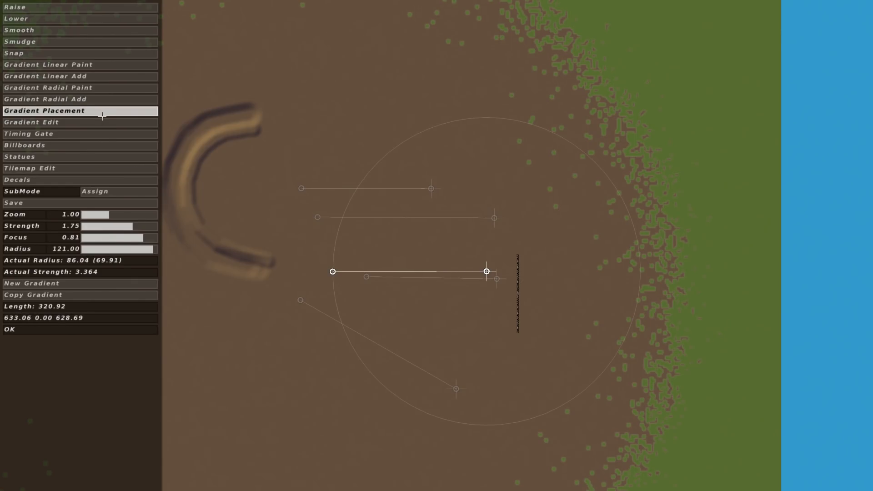
left_click(141, 122)
left_click(88, 76)
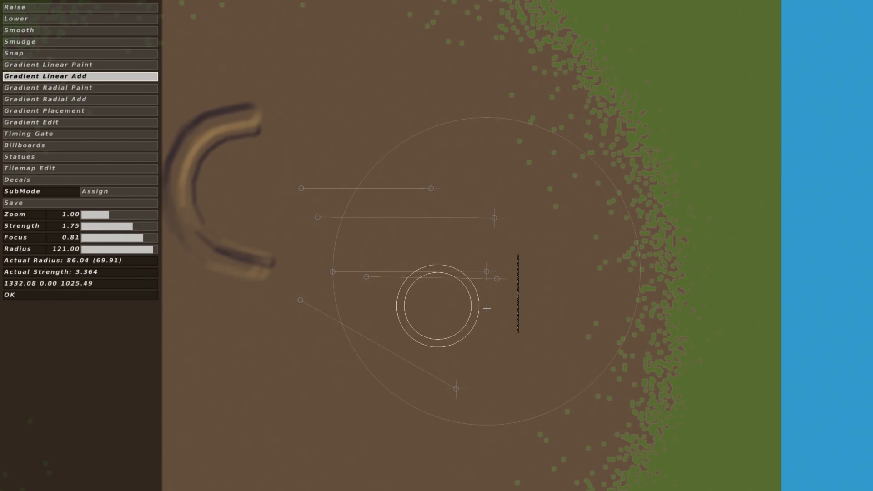
mouse_move(468, 278)
left_mouse_down()
mouse_move(337, 279)
mouse_move(477, 282)
mouse_move(385, 278)
left_mouse_up()
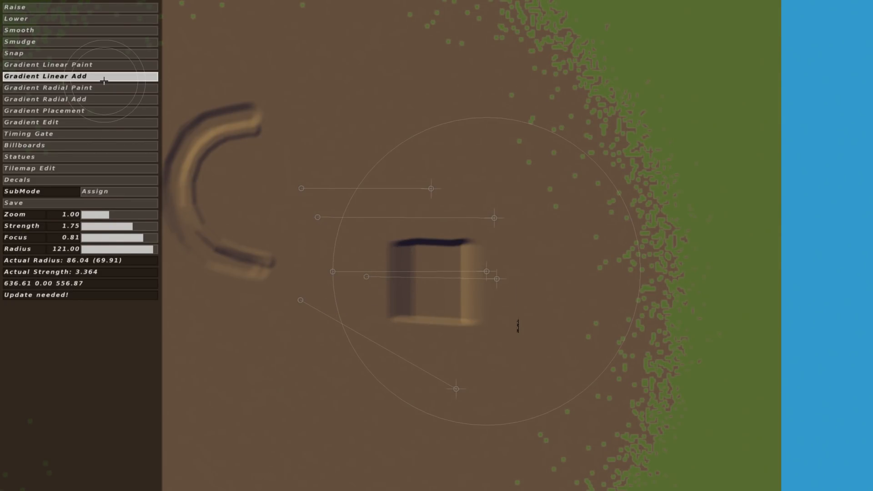
left_click(58, 21)
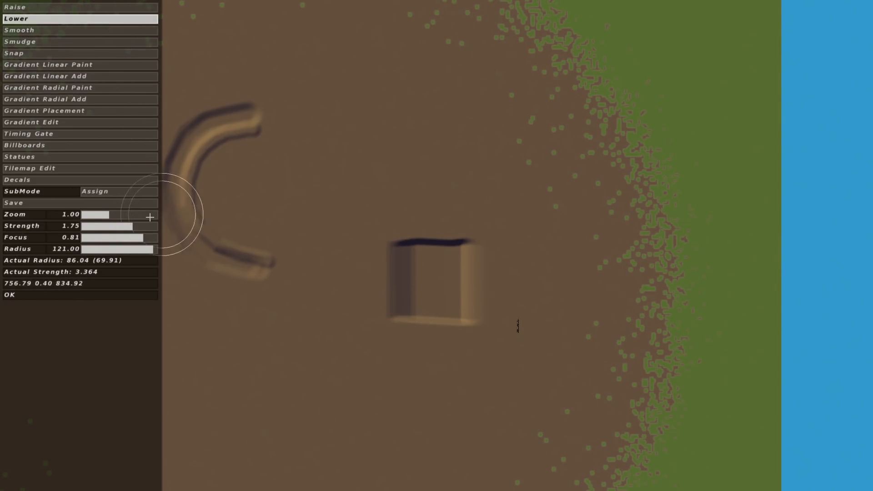
Lower thin, roughly parallel ruts across the tabletop's top and right ramp using strength 1.00, focus 0.19 and radius 18
left_click(121, 214)
middle_click_drag(454, 219, 512, 228)
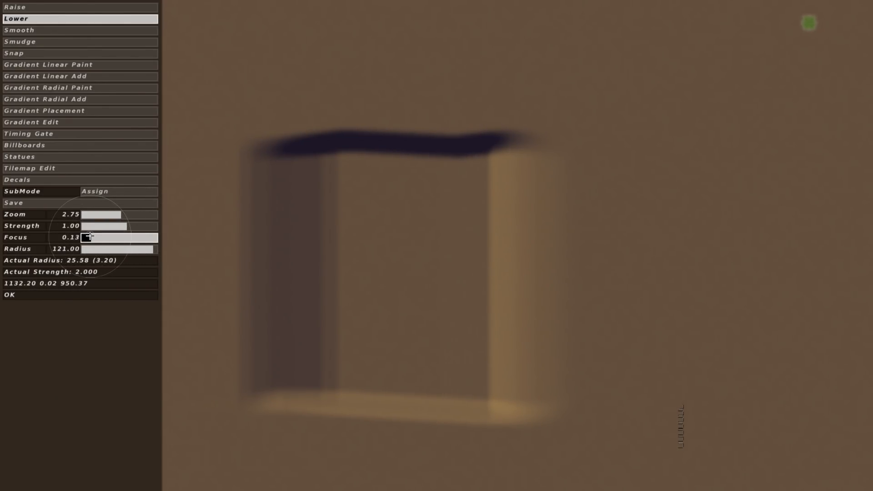
left_click(134, 250)
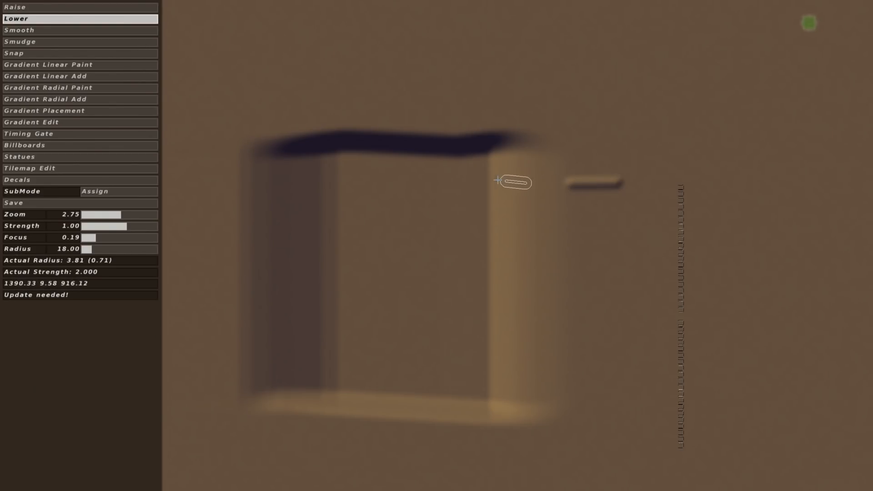
left_click_drag(498, 181, 345, 174)
left_click_drag(475, 200, 354, 198)
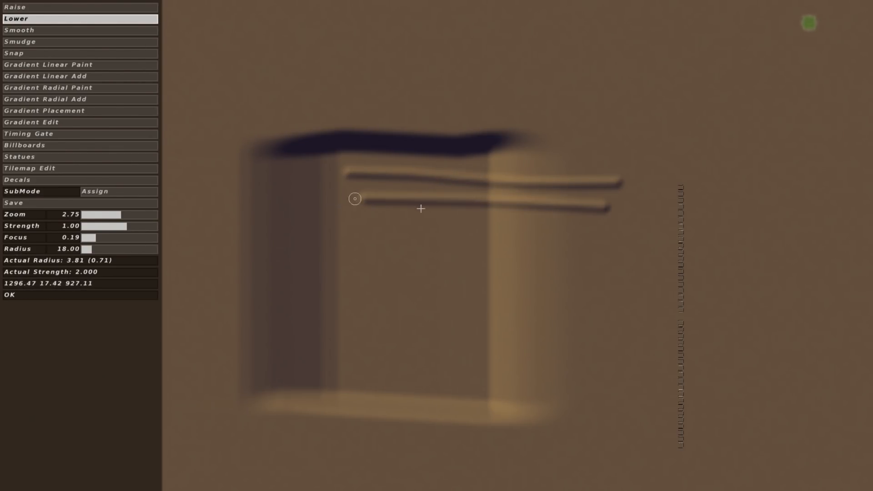
left_click_drag(627, 226, 357, 235)
mouse_move(616, 249)
left_mouse_down()
mouse_move(468, 247)
mouse_move(403, 268)
left_mouse_up()
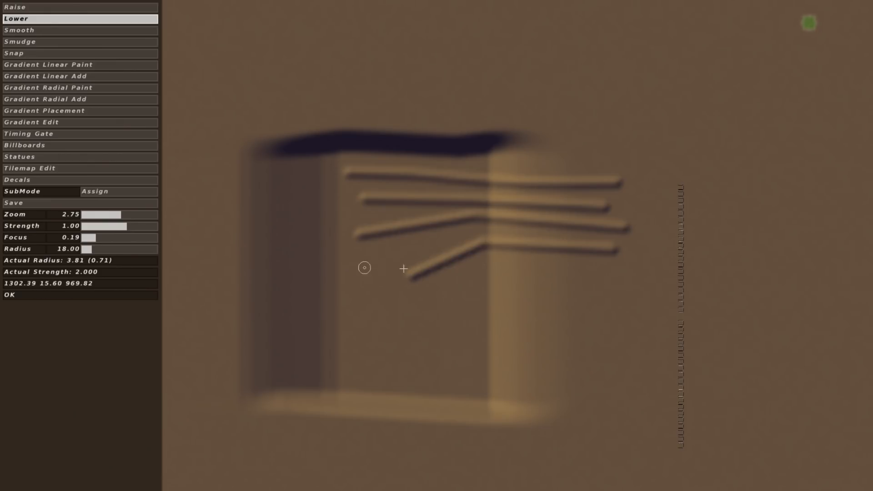
left_click_drag(527, 265, 409, 280)
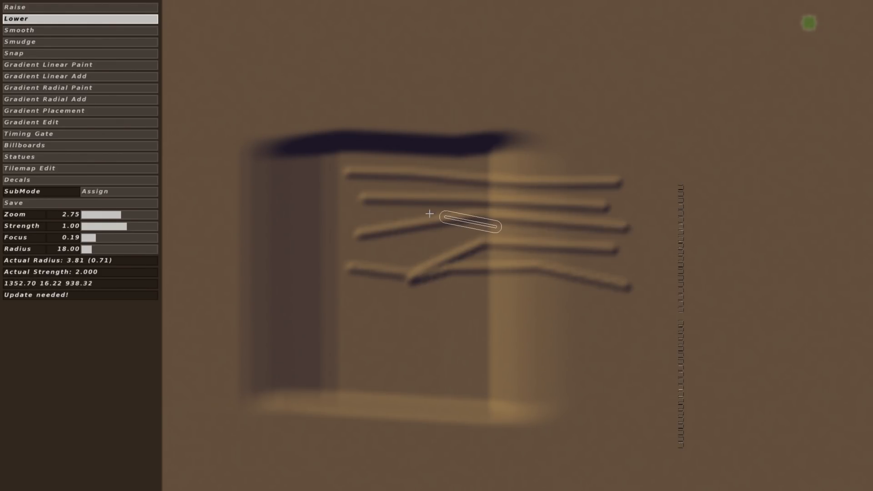
left_click_drag(429, 214, 389, 214)
left_click_drag(608, 222, 409, 228)
left_click_drag(494, 180, 373, 178)
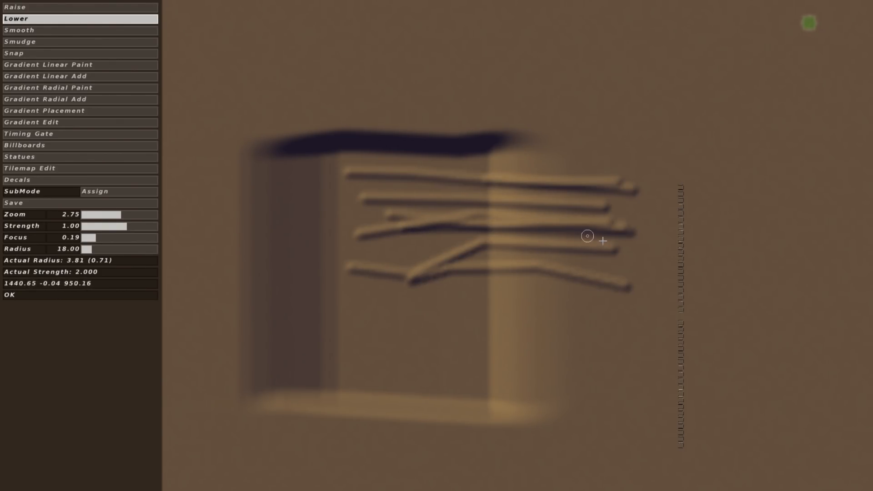
left_click_drag(657, 250, 359, 258)
left_click_drag(659, 292, 361, 293)
left_click_drag(588, 317, 395, 315)
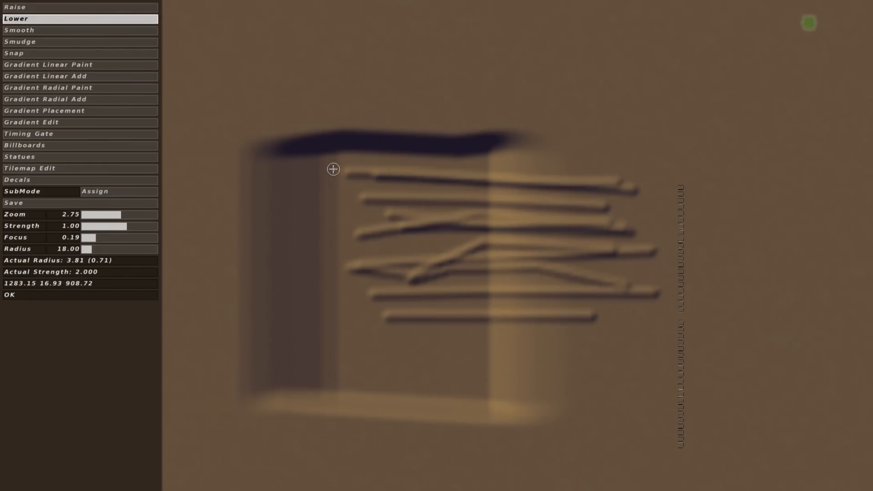
Smooth the ruts across the tabletop's top and right ramp with focus 0.91 and radius 97
left_click(90, 30)
middle_click_drag(349, 245, 286, 242)
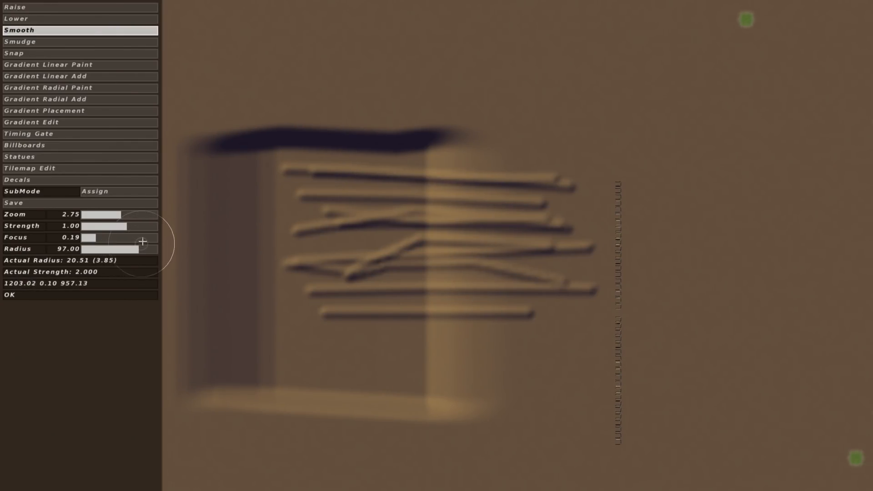
mouse_move(574, 200)
left_mouse_down()
mouse_move(552, 191)
mouse_move(241, 176)
mouse_move(575, 232)
mouse_move(566, 238)
left_mouse_up()
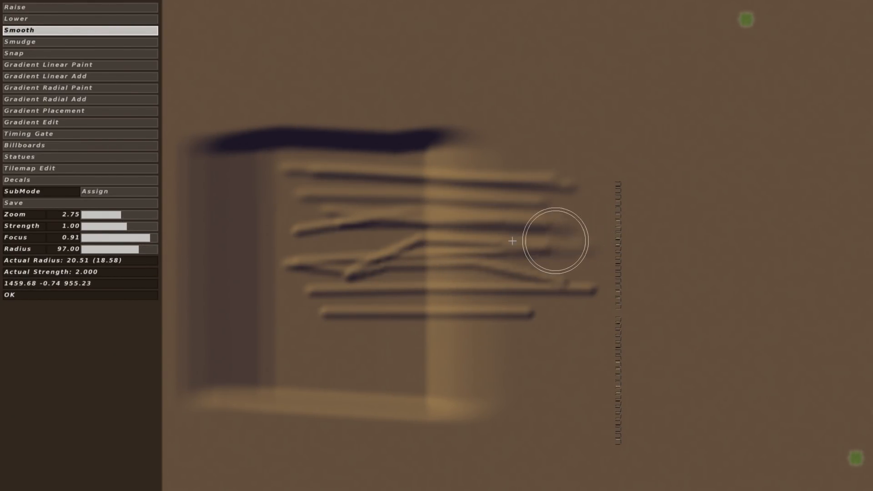
mouse_move(542, 198)
left_mouse_down()
mouse_move(565, 184)
mouse_move(460, 186)
mouse_move(450, 250)
mouse_move(547, 282)
left_mouse_up()
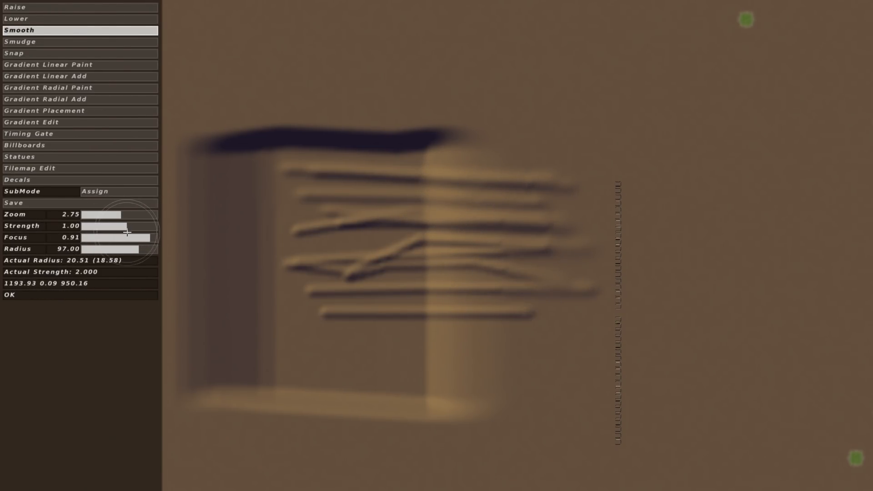
left_click(516, 317)
mouse_move(488, 265)
left_mouse_down()
mouse_move(410, 260)
mouse_move(371, 290)
mouse_move(493, 302)
mouse_move(539, 231)
mouse_move(492, 186)
mouse_move(273, 179)
mouse_move(363, 214)
mouse_move(301, 273)
mouse_move(337, 304)
left_mouse_up()
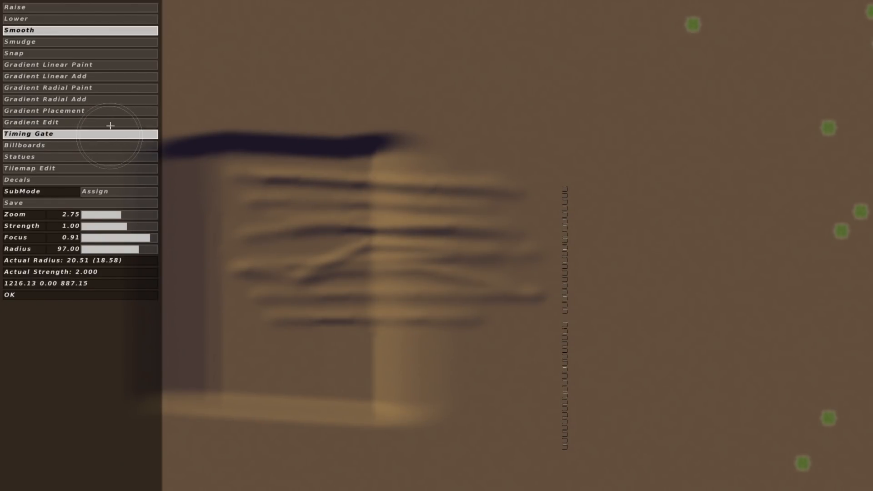
Place a new, nearly horizontal gradient on the open dirt below the diagonal gradient
left_click(109, 112)
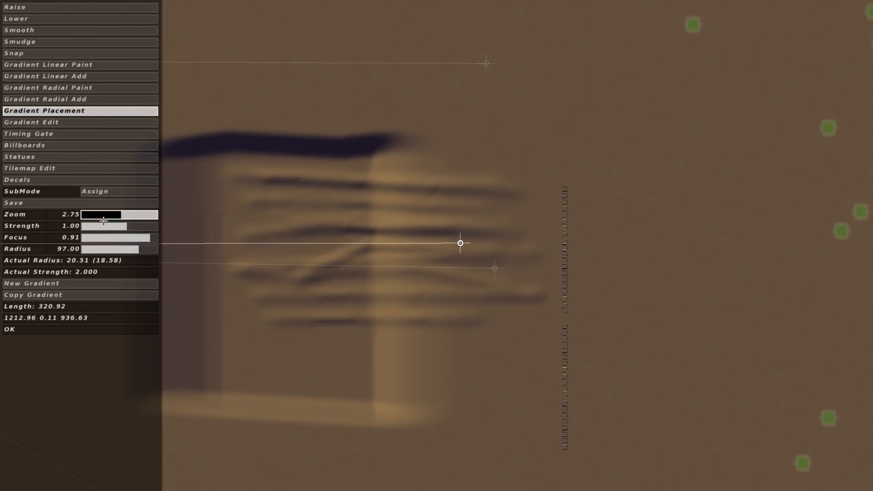
left_click(104, 215)
right_click_drag(103, 215, 55, 277)
left_click(81, 283)
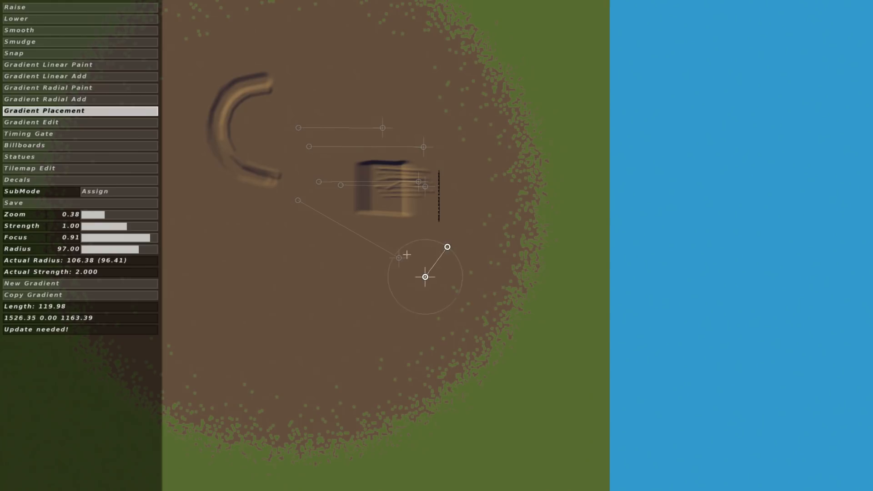
Edit the new gradient's profile, adding points that curve up the first roller's face to a height of about 11
left_click(109, 122)
left_click(128, 214)
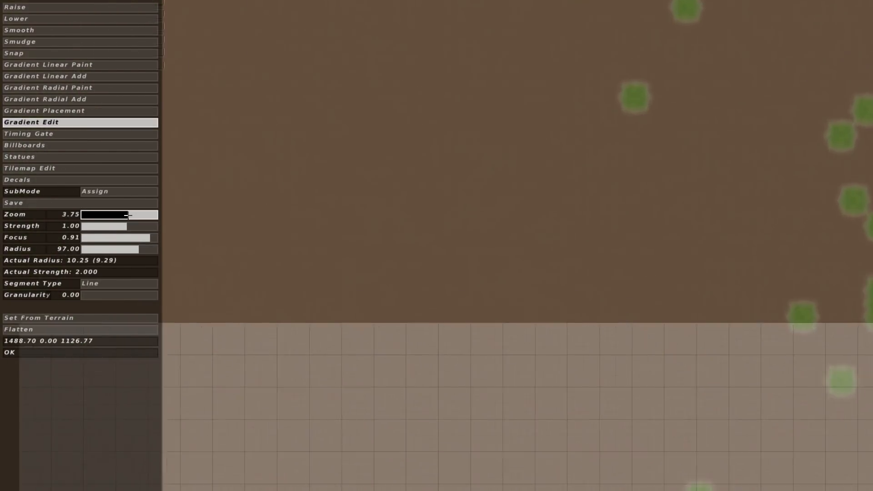
left_click(135, 214)
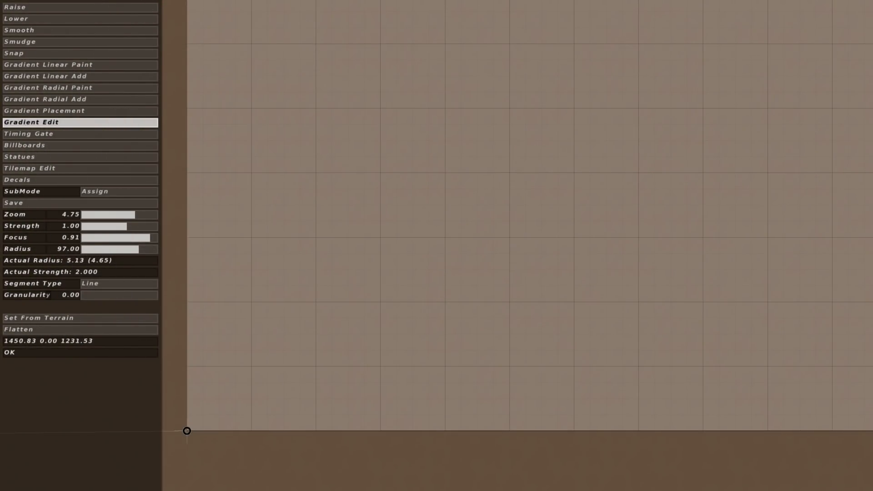
right_click_drag(274, 437, 259, 400)
left_click(232, 392)
left_click(282, 387)
left_click(308, 382)
left_click(341, 373)
left_click(372, 356)
left_click(403, 337)
left_click(432, 321)
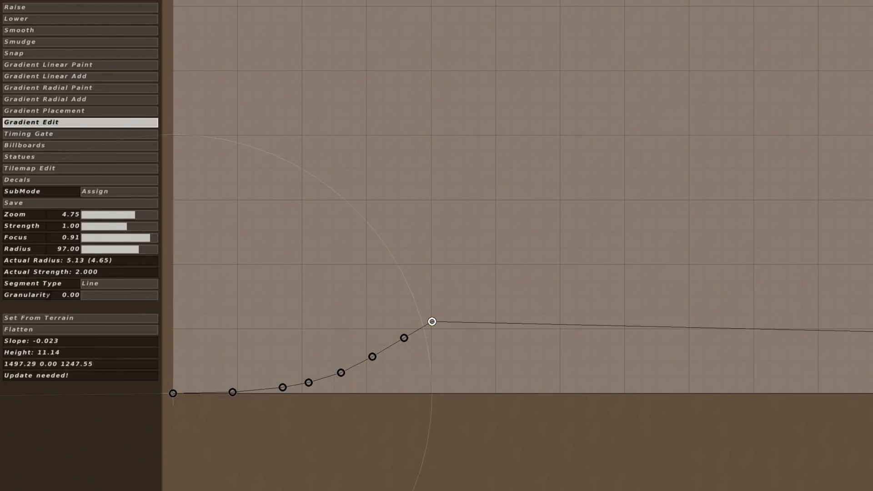
Add points rounding the first roller's crest and sloping its back side down almost to ground level
left_click(461, 302)
left_click(479, 297)
left_click(513, 297)
left_click(550, 310)
left_click(596, 337)
left_click(370, 366)
left_click(411, 367)
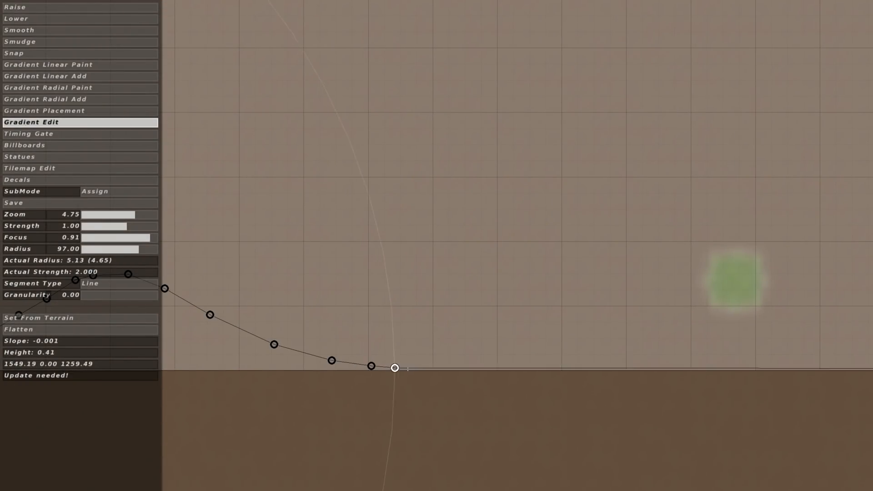
Add points for a second roller, rising from the low point to a flat crest and descending to a height of about 3.5
left_click(474, 350)
left_click(510, 334)
left_click(559, 306)
left_click(584, 298)
left_click(370, 315)
left_click(397, 325)
left_click(459, 350)
left_click(514, 366)
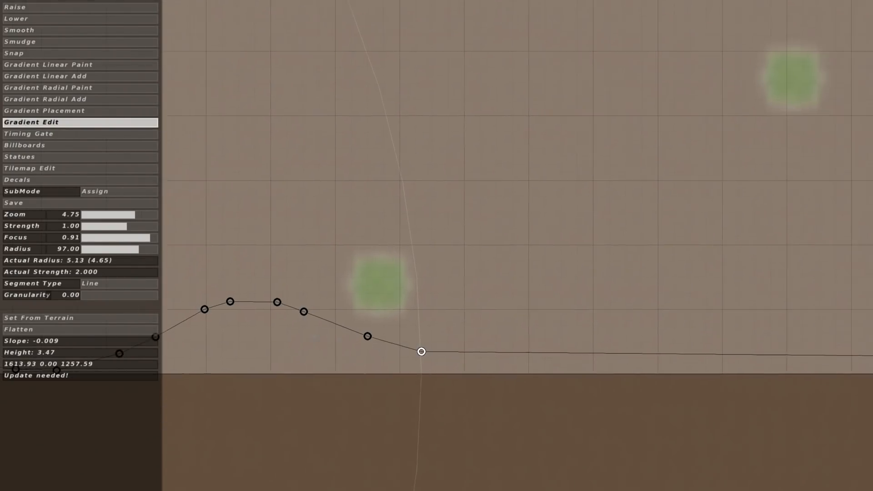
Add points through the next dip and up the third roller's face to a height of about 12
left_click(274, 330)
left_click(315, 340)
left_click(355, 340)
left_click(423, 325)
left_click(494, 298)
left_click(543, 276)
left_click(244, 287)
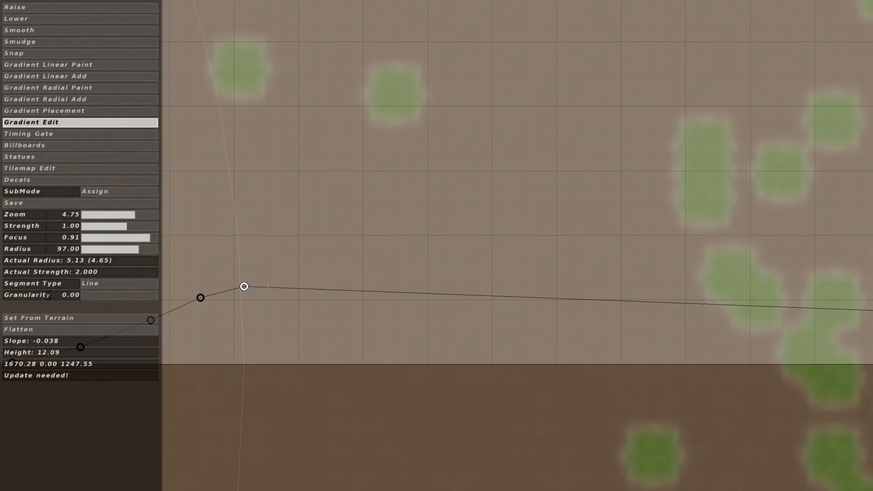
Add points rounding the third roller's crest and easing its back side down toward ground level
left_click(288, 283)
left_click(331, 289)
left_click(388, 302)
left_click(456, 321)
left_click(523, 340)
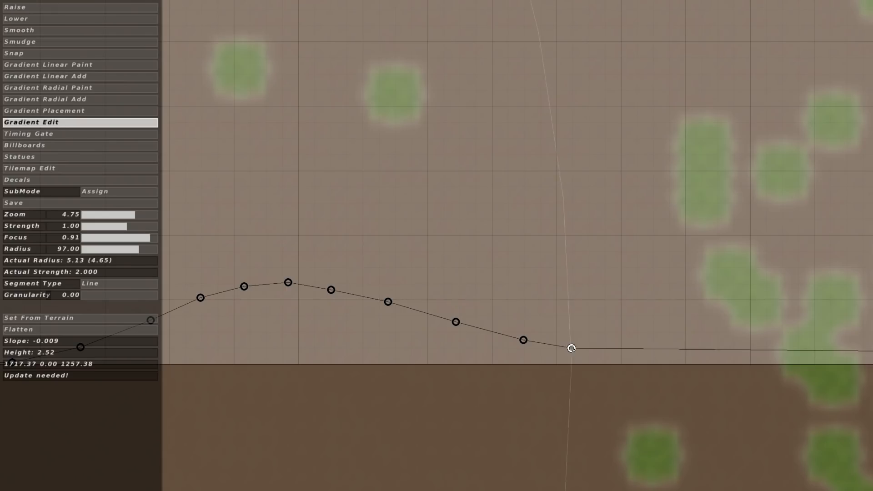
left_click(584, 353)
left_click(637, 358)
Paint the three-roller gradient onto the terrain with Gradient Linear Add at focus 0.78 and radius 71
left_click_drag(134, 214, 109, 214)
left_click(111, 77)
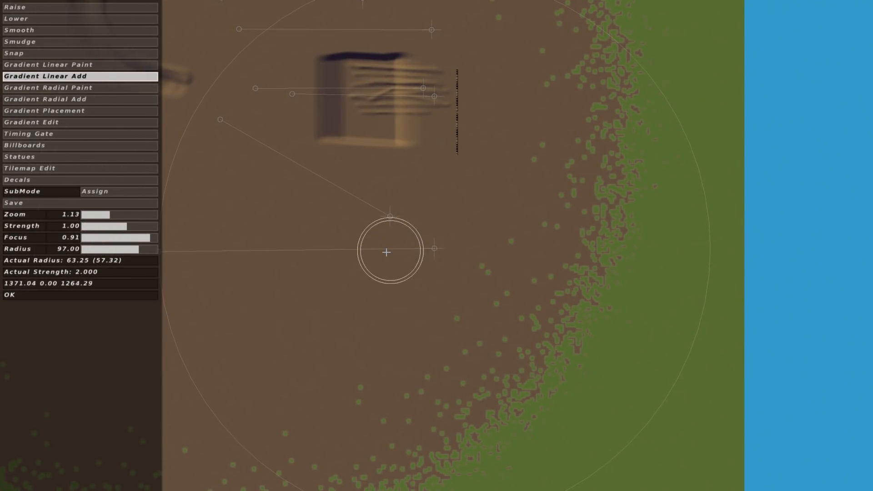
left_click_drag(151, 237, 122, 249)
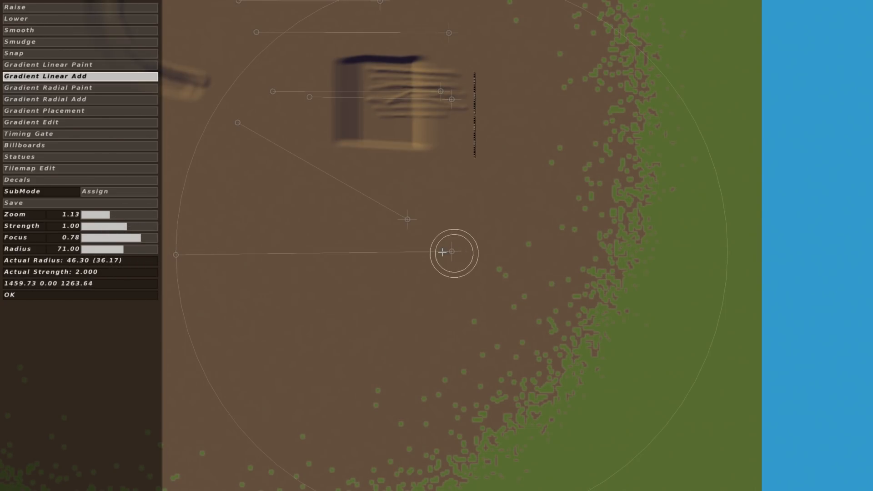
right_click_drag(451, 250, 493, 260)
mouse_move(451, 262)
left_mouse_down()
mouse_move(285, 260)
mouse_move(471, 262)
mouse_move(394, 259)
left_mouse_up()
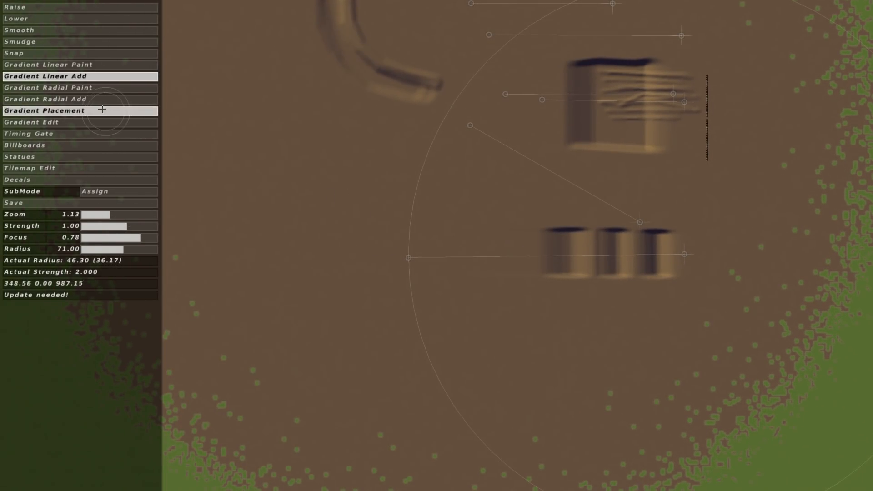
Raise a small C-shaped berm beside the rollers with focus 0.31 and radius 26, and smooth the area with focus 0.88 and radius 76
left_click(15, 6)
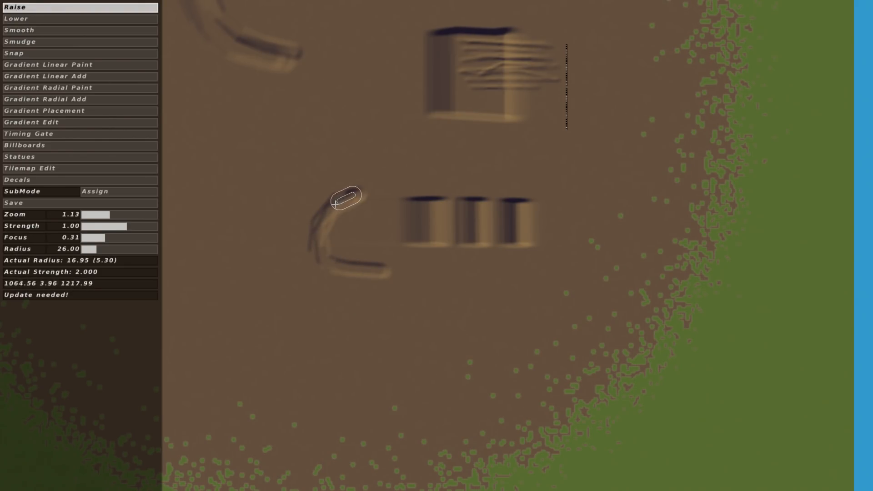
left_click(69, 33)
left_click(148, 238)
left_click_drag(109, 214, 118, 214)
mouse_move(278, 138)
left_mouse_down()
mouse_move(256, 144)
mouse_move(191, 209)
mouse_move(264, 281)
left_mouse_up()
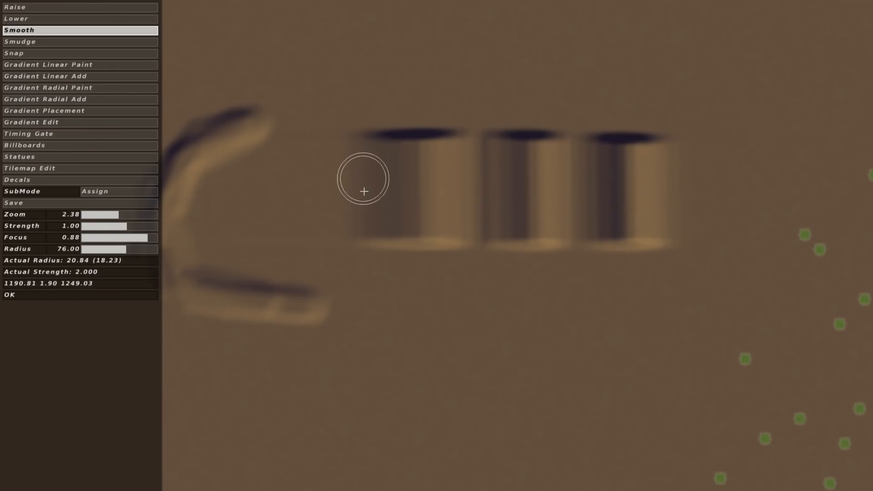
mouse_move(516, 185)
left_mouse_down()
mouse_move(468, 200)
mouse_move(498, 163)
left_mouse_up()
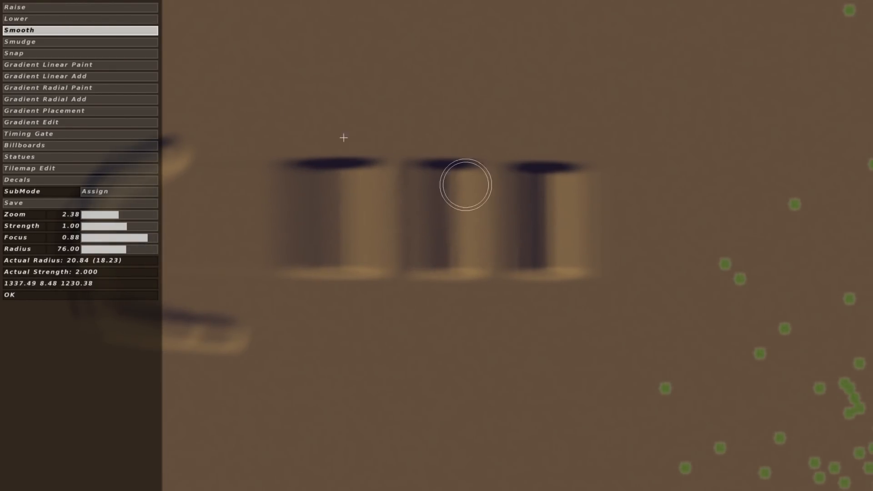
Lower thin ruts across the rightmost roller using strength 0.00, focus 0.19 and radius 17
left_click(47, 18)
left_click(120, 227)
left_click(119, 227)
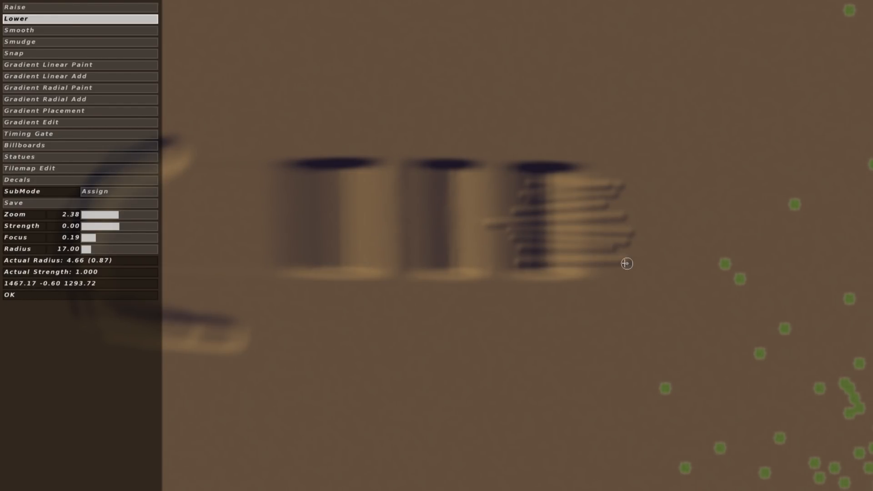
Smooth the ruts on the rightmost roller with focus 0.88 and radius 71
left_click(64, 30)
left_click(157, 236)
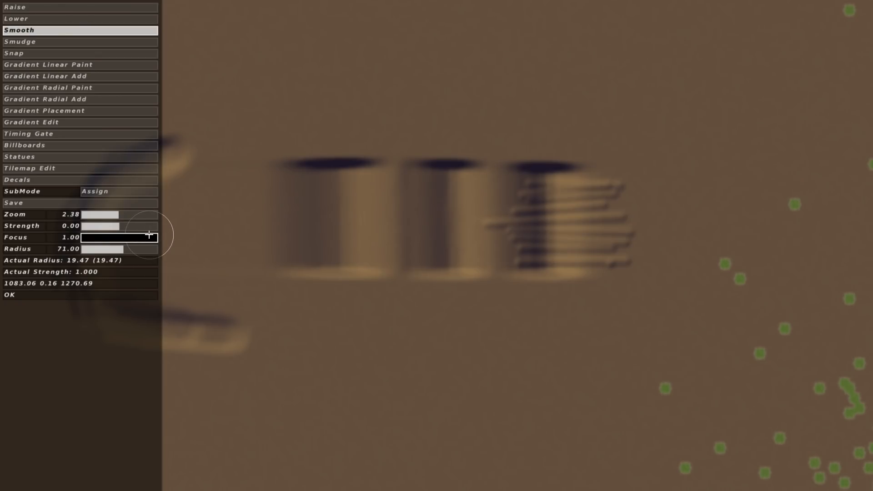
left_click(108, 214)
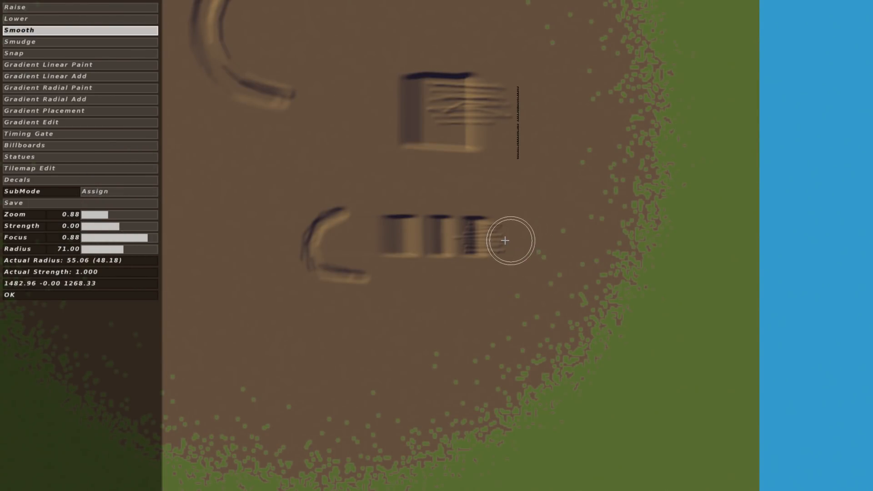
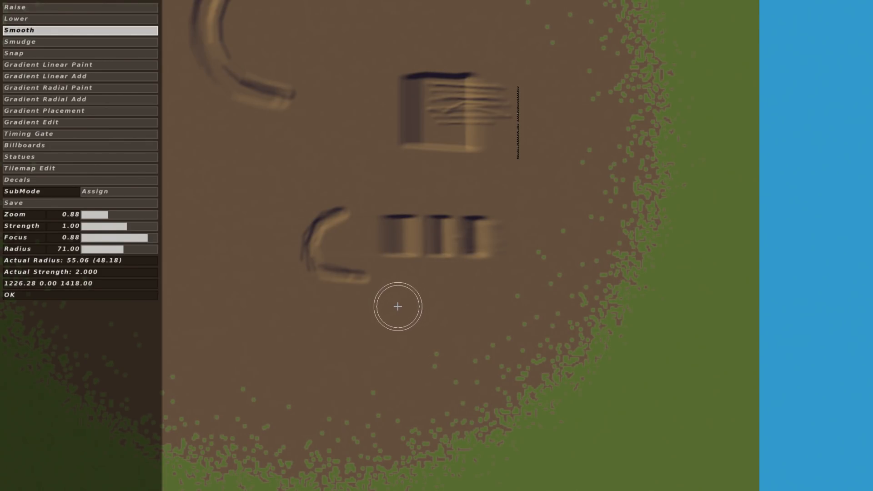
Place a new, nearly horizontal gradient about 219 long on the open dirt above the two upper gradients
key("Up")
key("Right")
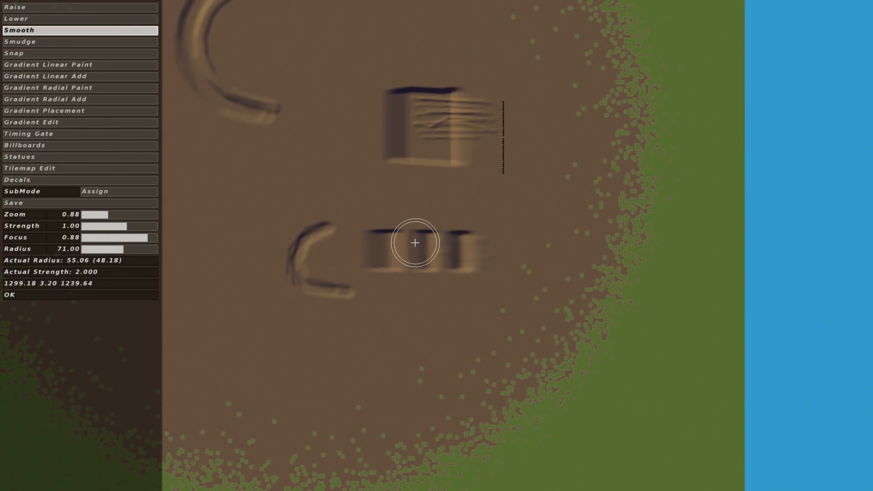
middle_click_drag(360, 205, 372, 313)
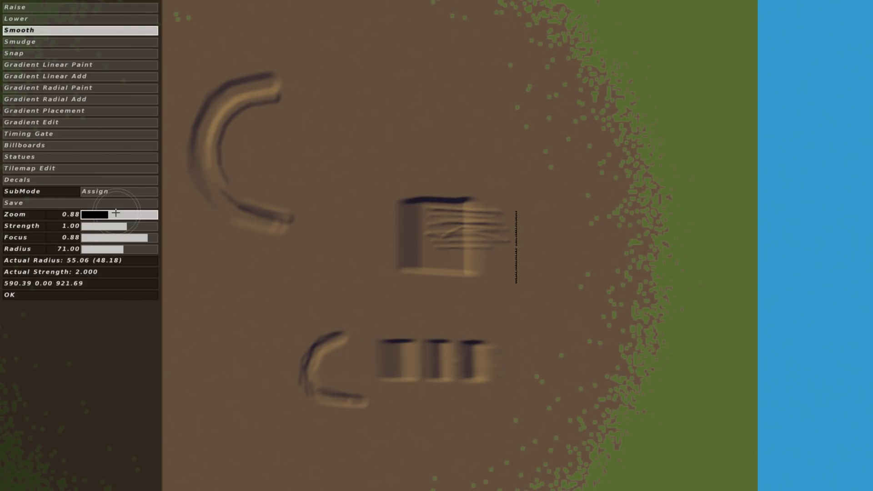
scroll(128, 207, "up", 5)
middle_click_drag(280, 140, 308, 247)
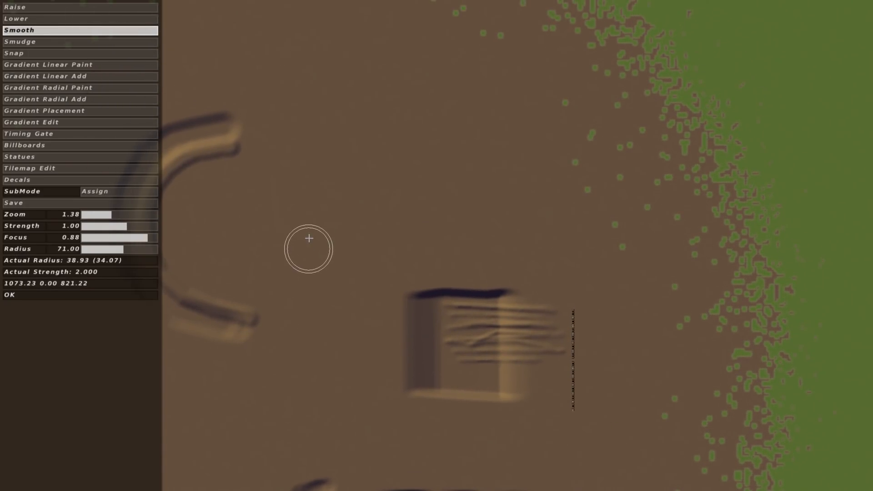
left_click(137, 111)
middle_click_drag(355, 222, 332, 216)
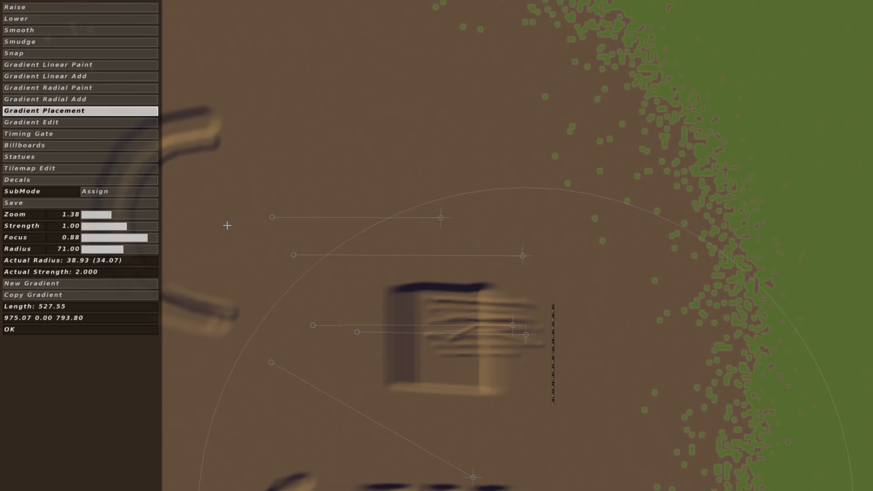
left_click(103, 283)
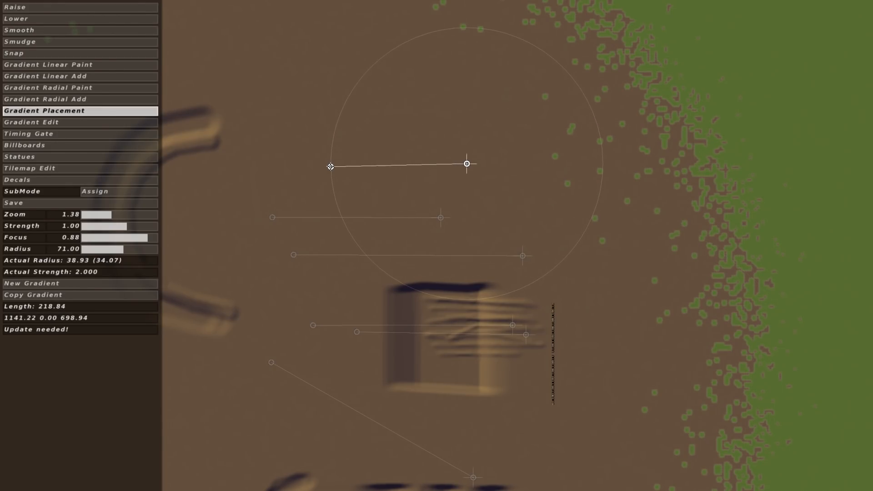
Shape the new gradient's profile into one rounded hump with a gradual curved rise, a steeper fall and flat ends
left_click(126, 123)
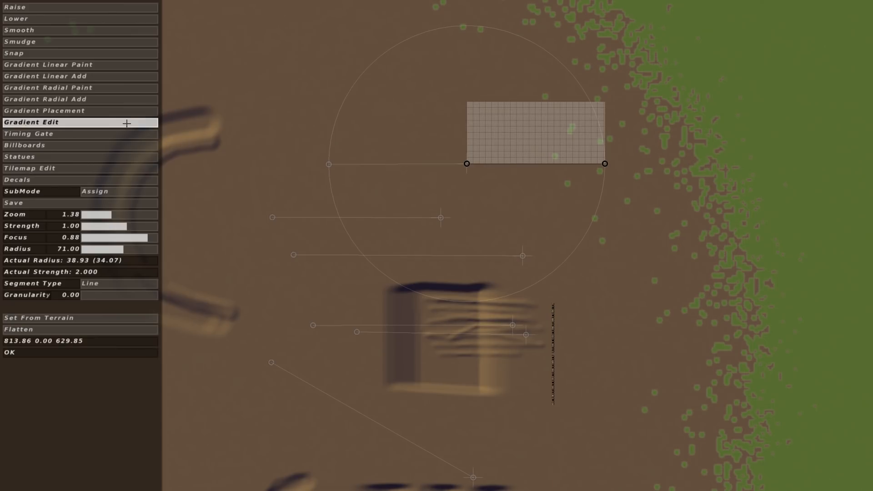
scroll(335, 163, "up", 5)
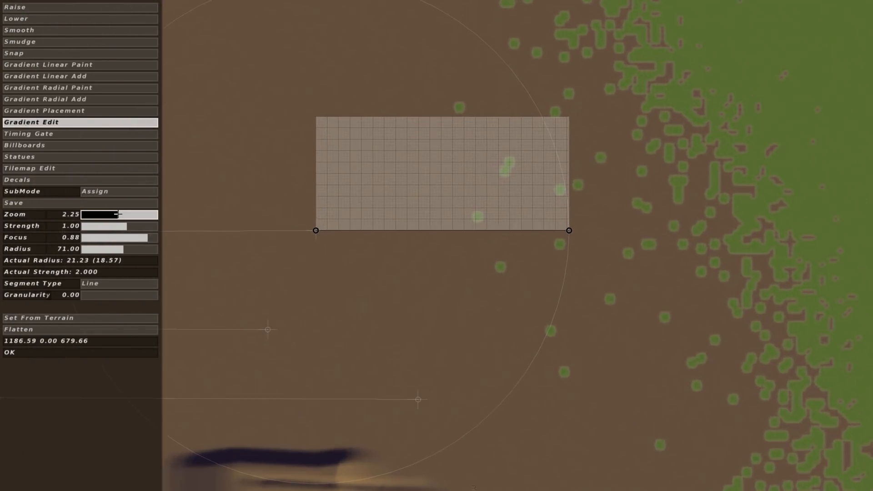
middle_click_drag(229, 177, 211, 189)
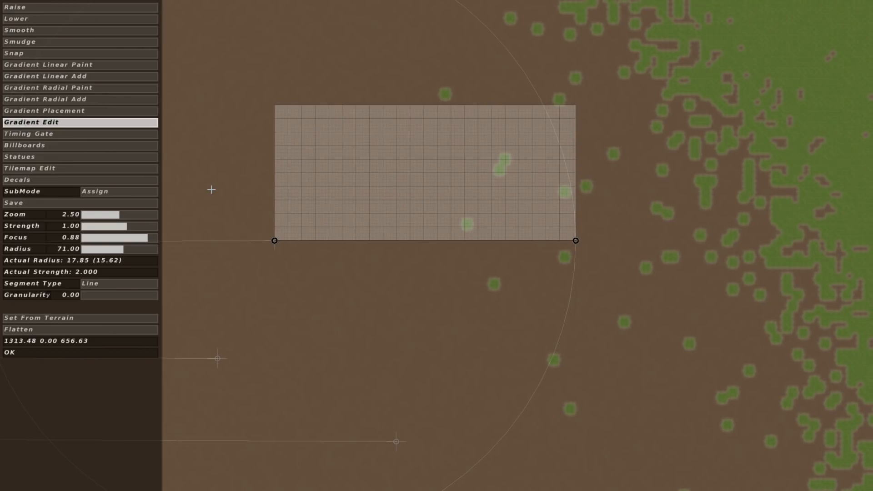
left_click(126, 214)
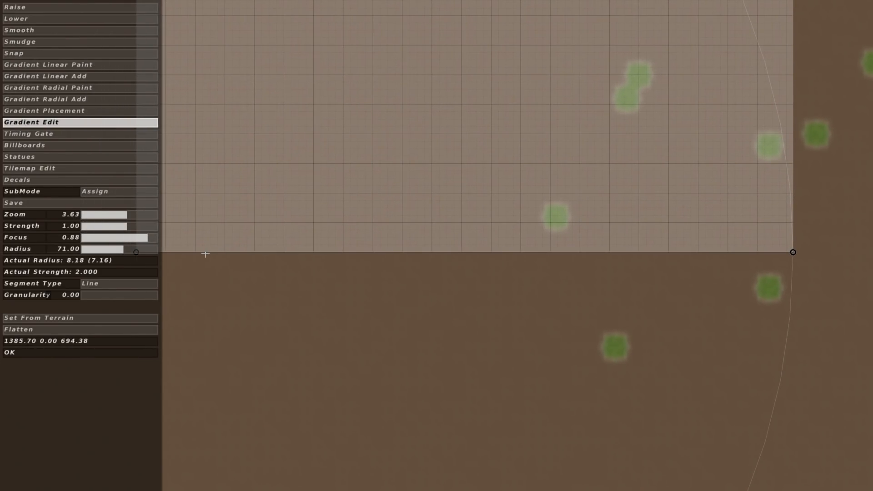
middle_click_drag(163, 254, 212, 253)
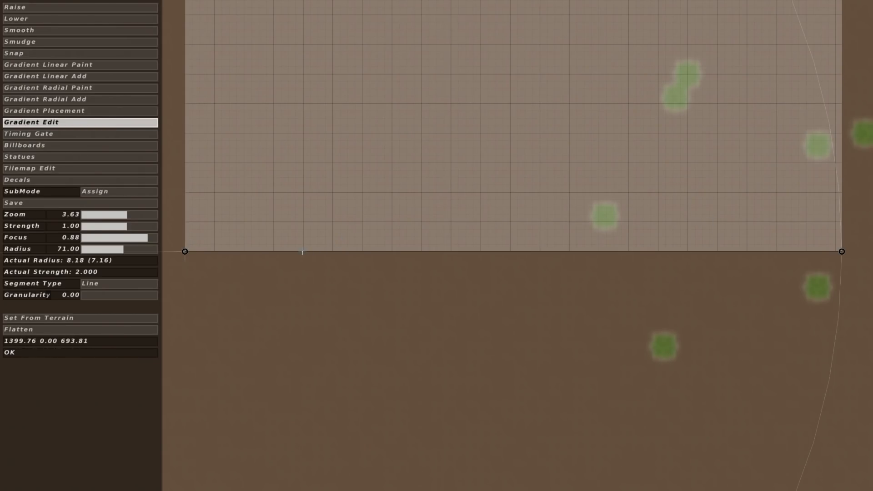
left_click_drag(307, 251, 333, 251)
left_click_drag(369, 249, 399, 245)
left_click_drag(411, 242, 422, 239)
left_click_drag(440, 234, 483, 207)
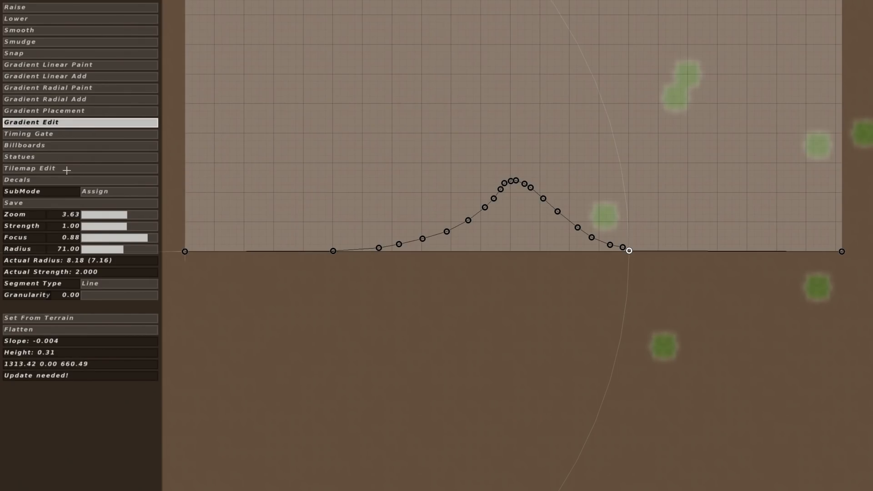
Add a large C-shaped berm around the new gradient's centre with Gradient Radial Add at strength 1.00, focus 0.88 and radius 103
left_click_drag(117, 215, 113, 215)
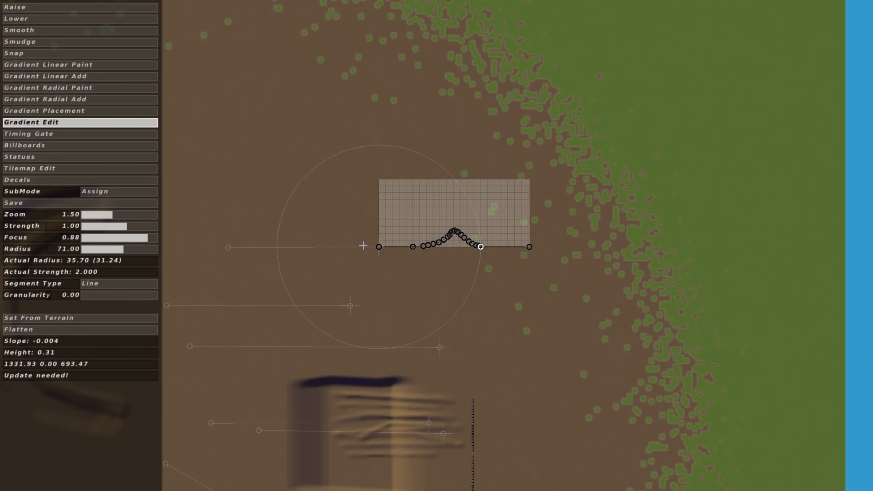
left_click(117, 98)
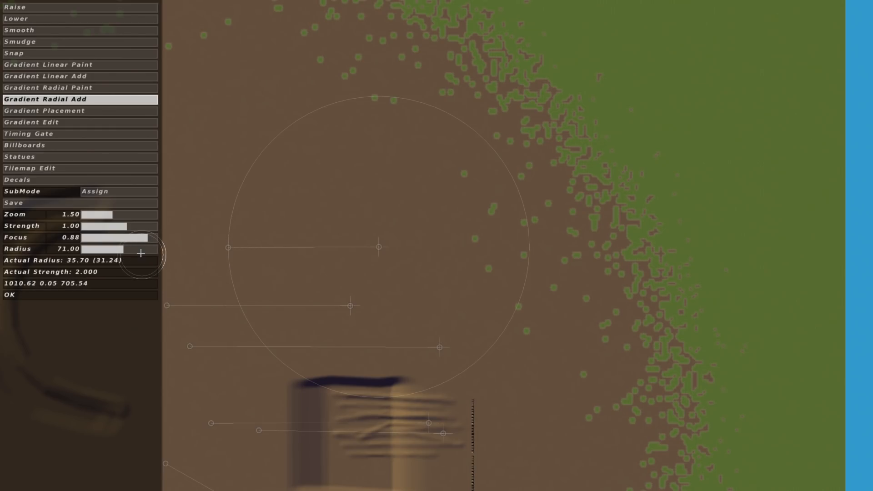
middle_click_drag(402, 187, 473, 157)
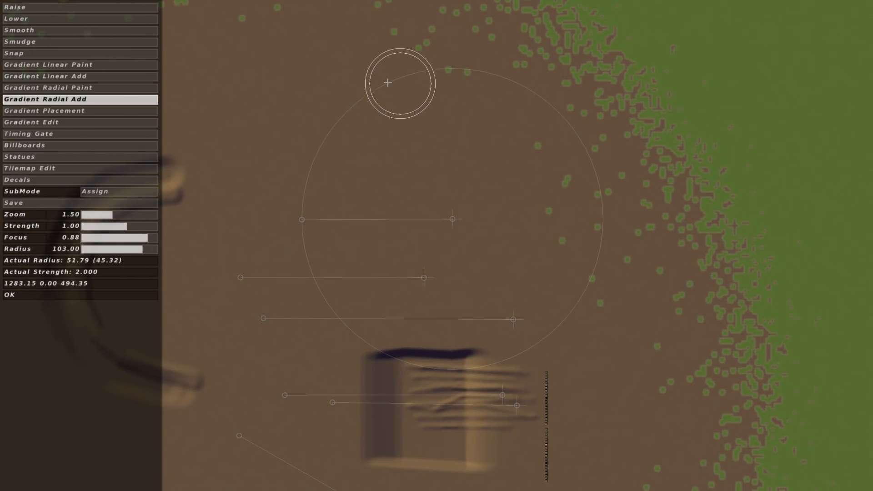
left_click_drag(399, 103, 347, 121)
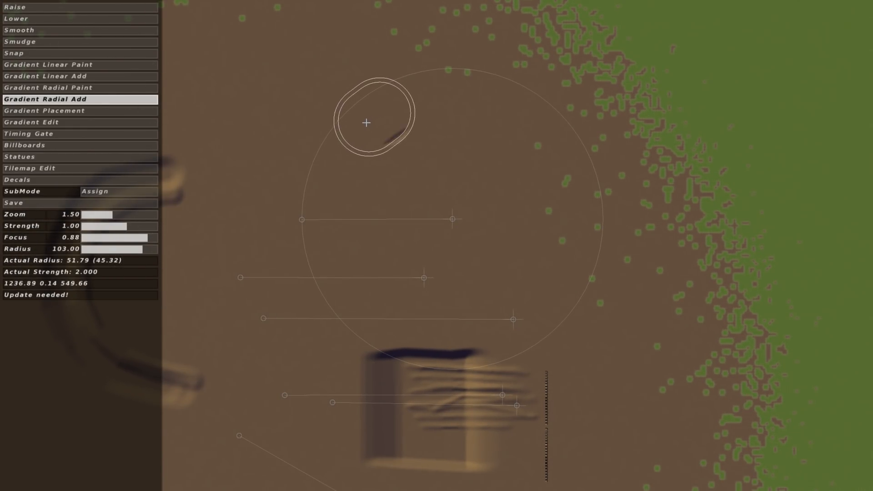
mouse_move(347, 153)
left_mouse_down()
mouse_move(342, 184)
mouse_move(395, 141)
mouse_move(371, 206)
mouse_move(376, 253)
mouse_move(380, 228)
mouse_move(446, 135)
mouse_move(403, 151)
mouse_move(382, 201)
mouse_move(386, 267)
mouse_move(426, 312)
mouse_move(382, 261)
mouse_move(384, 181)
mouse_move(468, 136)
mouse_move(419, 136)
mouse_move(397, 269)
mouse_move(427, 298)
left_mouse_up()
middle_click_drag(386, 304, 482, 275)
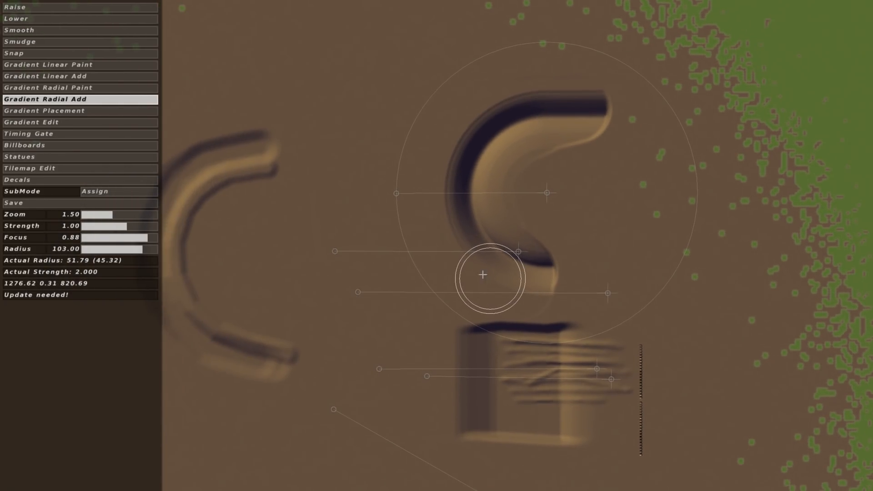
Examine the radial gradient berm alongside the earlier brush-made C-shaped berm
middle_click_drag(222, 155, 270, 175)
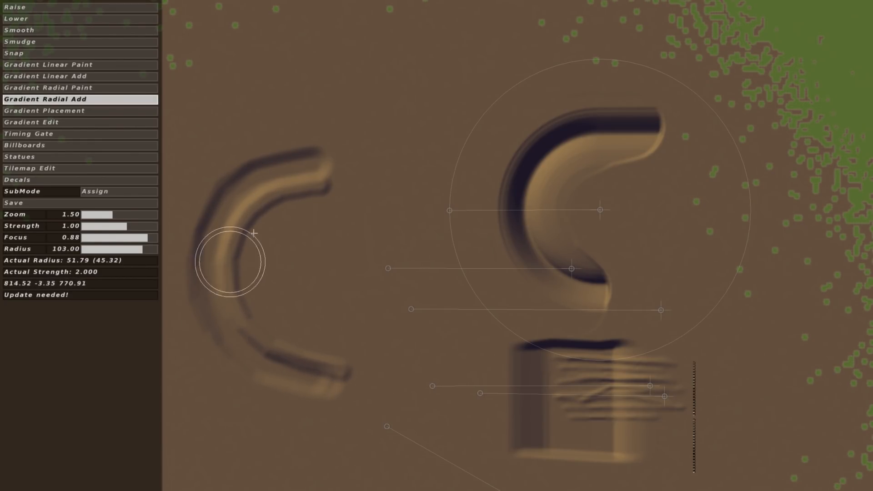
middle_click_drag(359, 176, 263, 168)
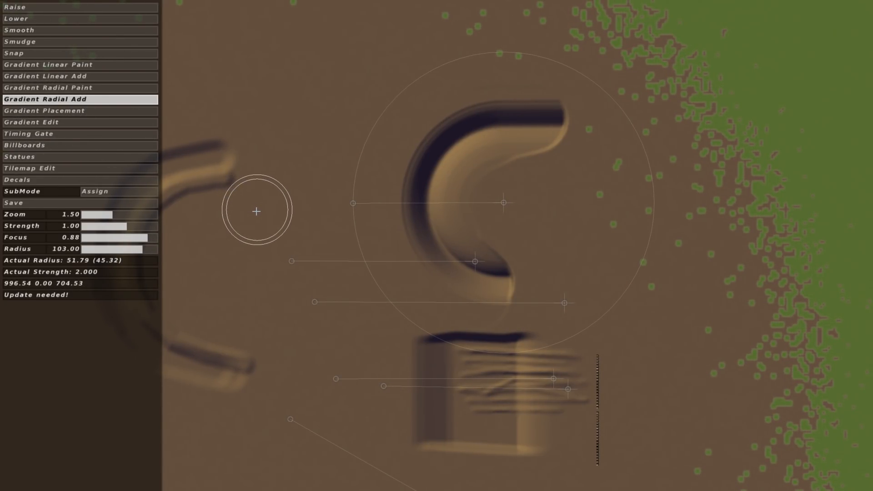
middle_click_drag(271, 210, 310, 208)
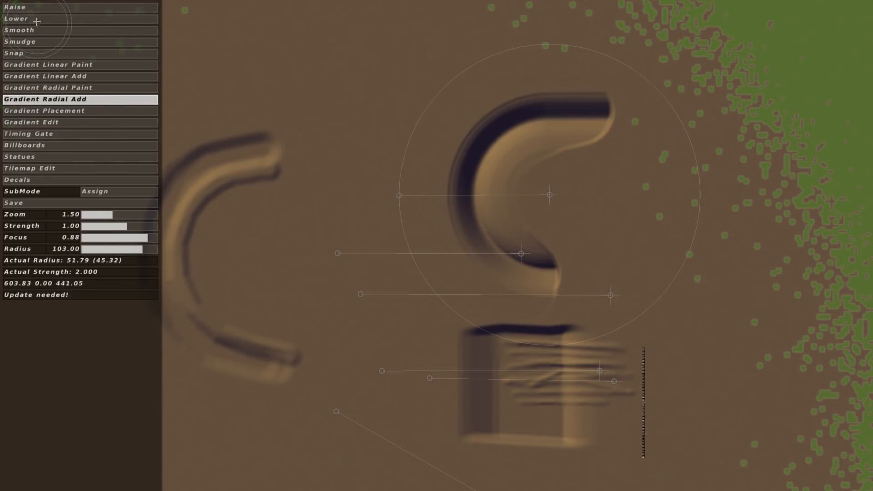
middle_click_drag(287, 173, 293, 168)
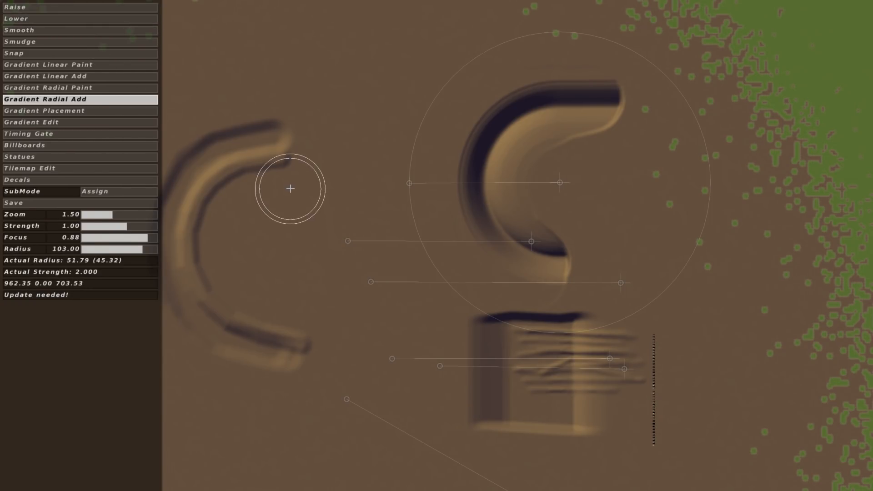
middle_click_drag(292, 202, 266, 224)
left_click(111, 214)
left_click_drag(110, 215, 110, 212)
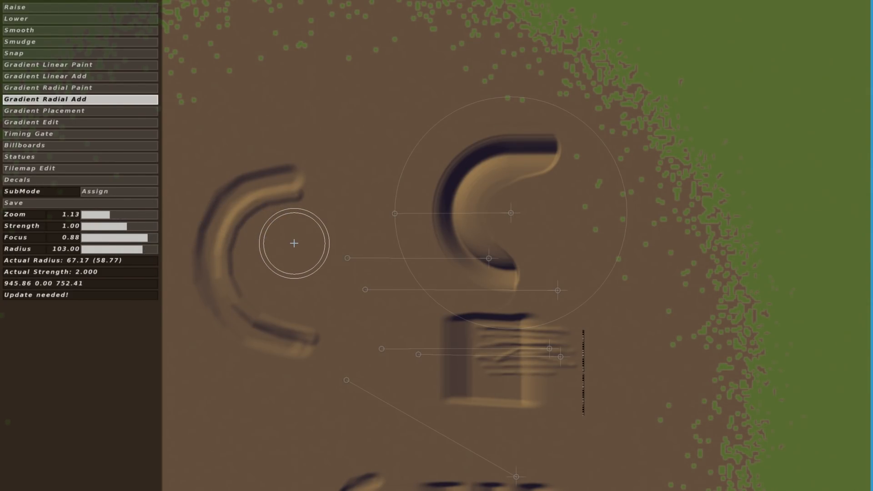
middle_click_drag(364, 251, 393, 224)
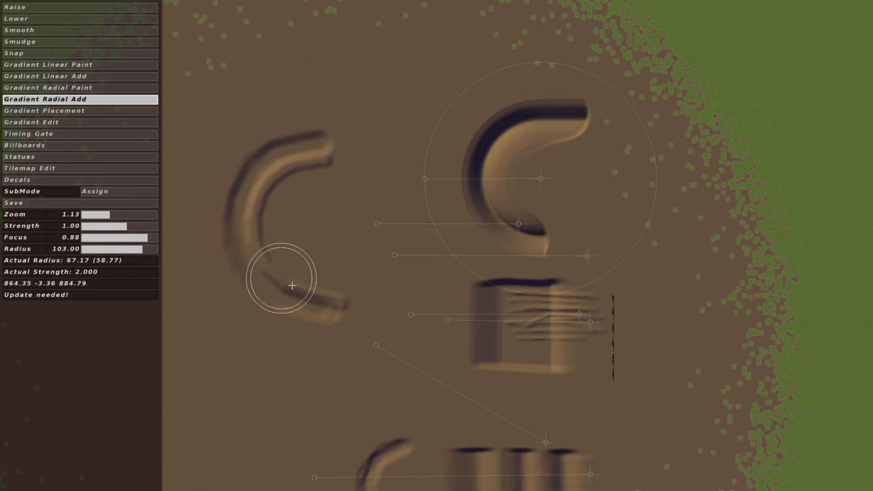
middle_click_drag(545, 184, 451, 216)
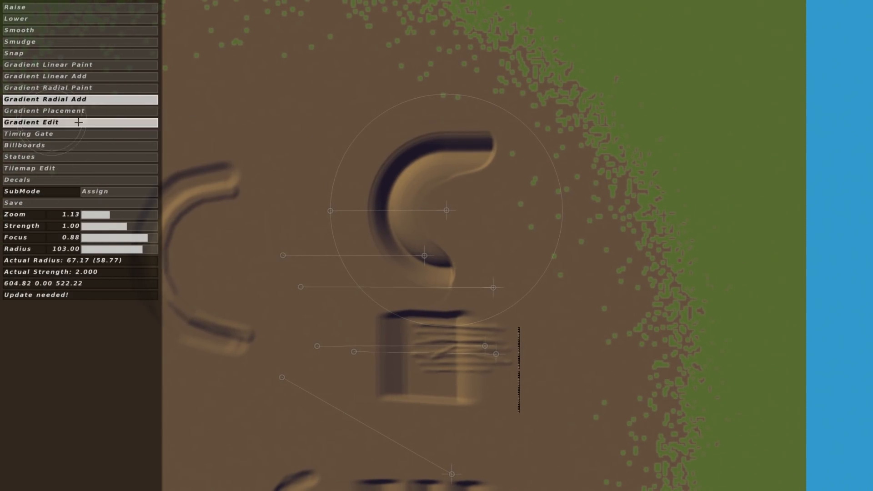
Smooth the inner side and open ends of the radial gradient berm with strength 2.00
left_click(78, 30)
left_click(128, 227)
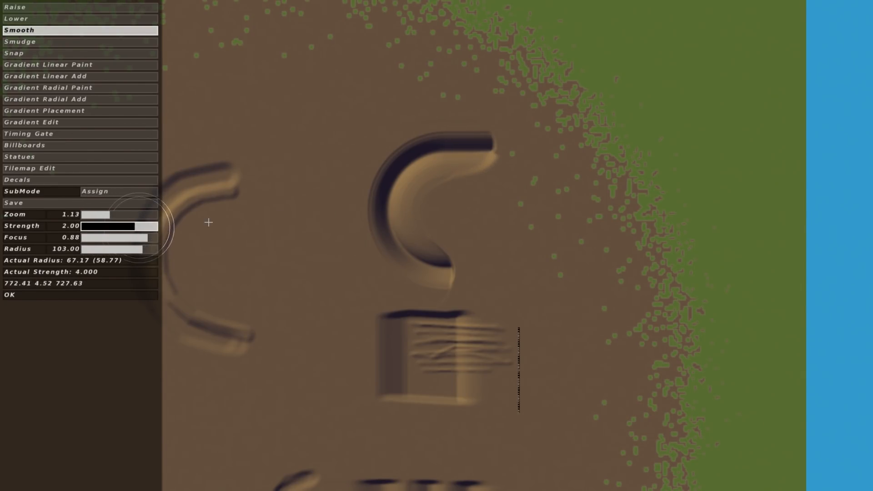
left_click_drag(531, 189, 483, 182)
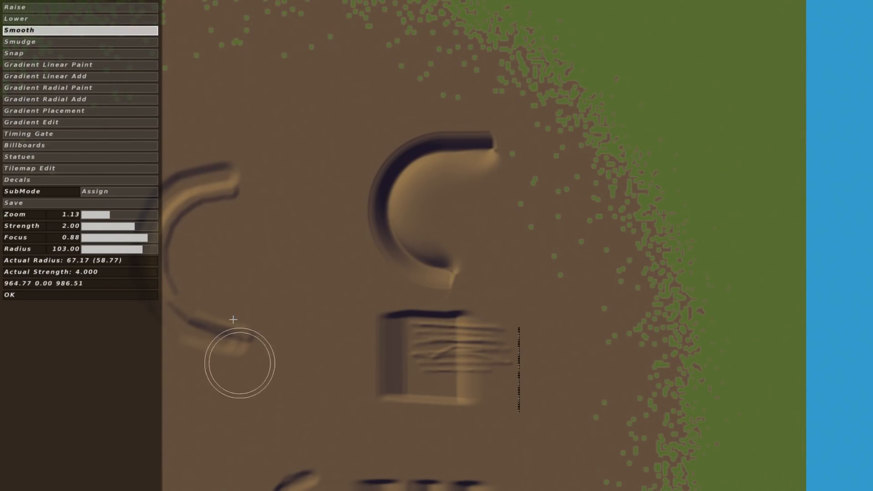
Raise broad round mounds at the upper-left edge of the dirt area with strength 2.00, focus 0.88 and radius 103
middle_click_drag(322, 318, 430, 284)
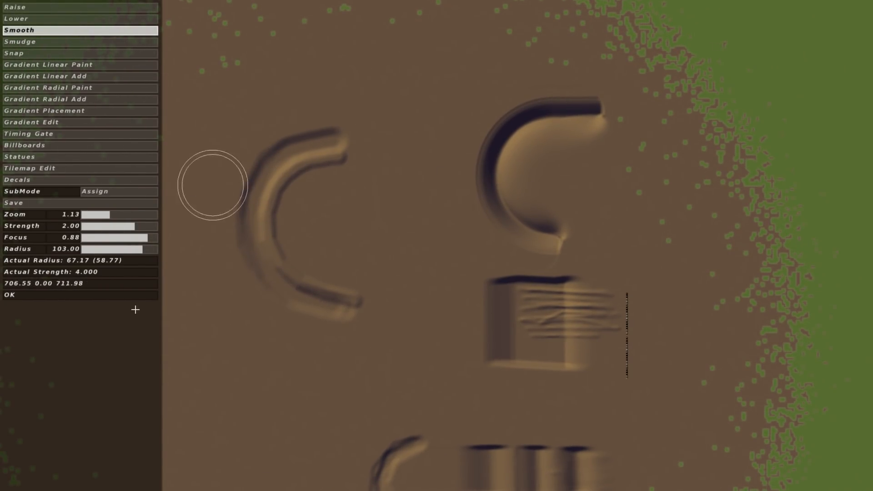
left_click(104, 216)
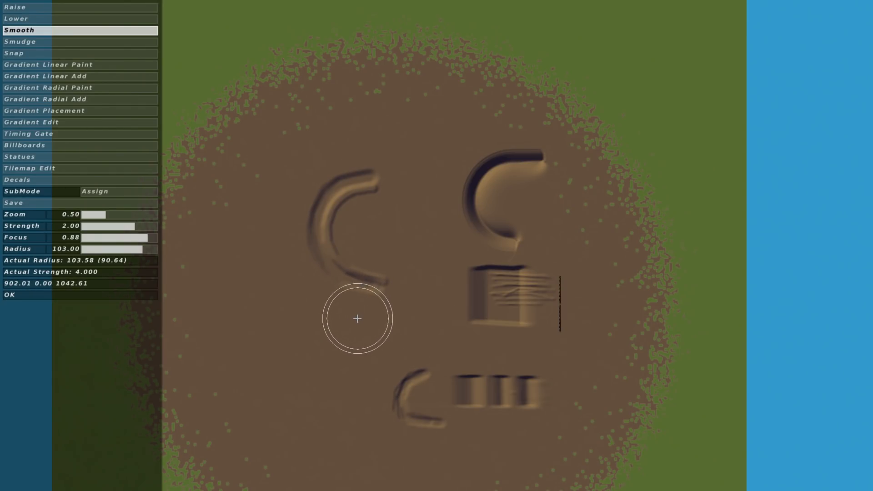
mouse_move(325, 279)
right_mouse_down()
mouse_move(347, 234)
mouse_move(290, 189)
right_mouse_up()
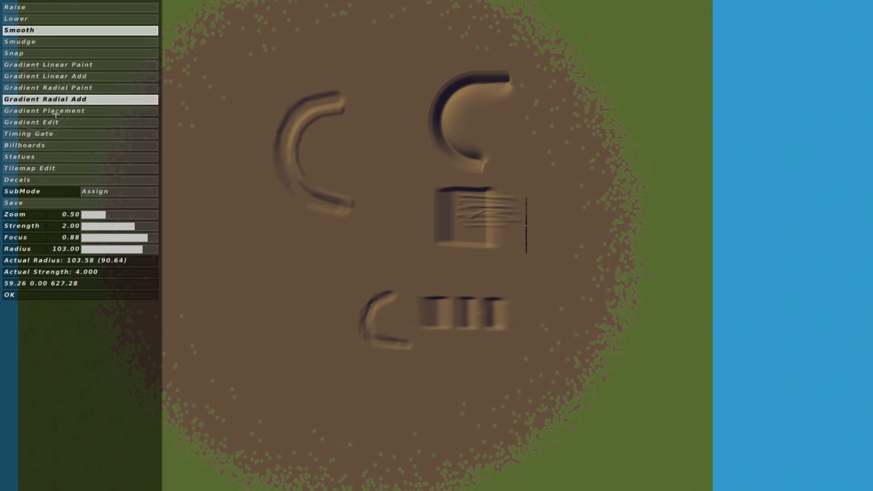
left_click(99, 215)
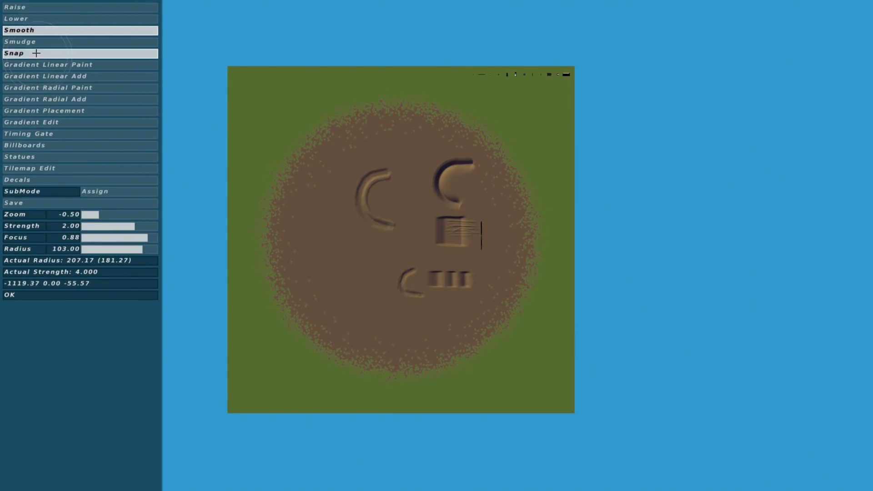
left_click(35, 7)
left_click(282, 156)
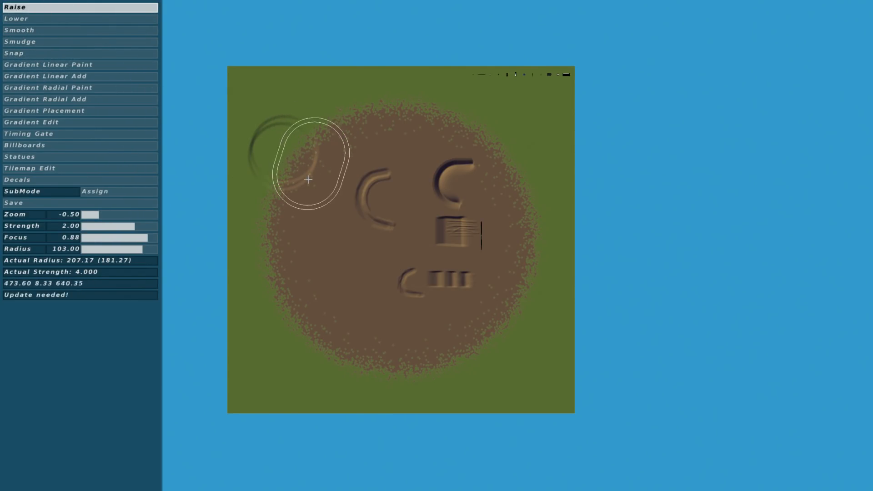
left_click(303, 194)
Lower broad overlapping round patches around the new mounds at the upper-left edge of the dirt, reaching the larger left berm
left_click(69, 18)
left_click(355, 167)
left_click(298, 154)
left_click(303, 166)
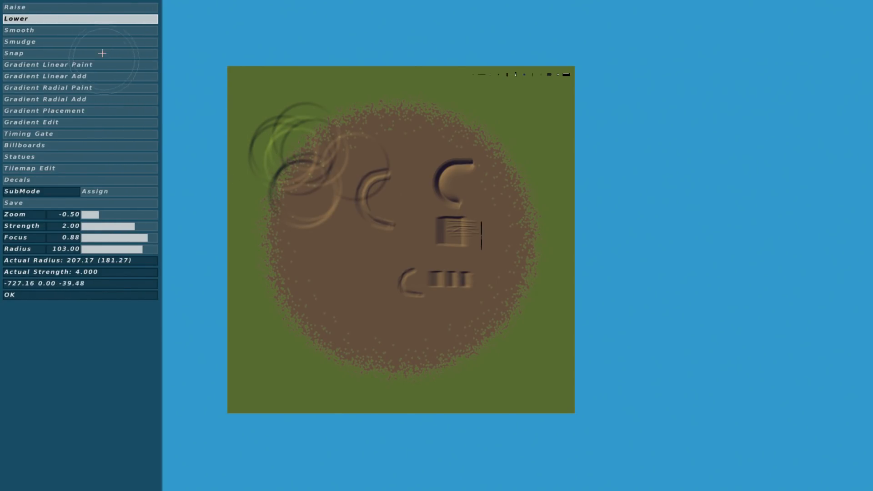
left_click(85, 29)
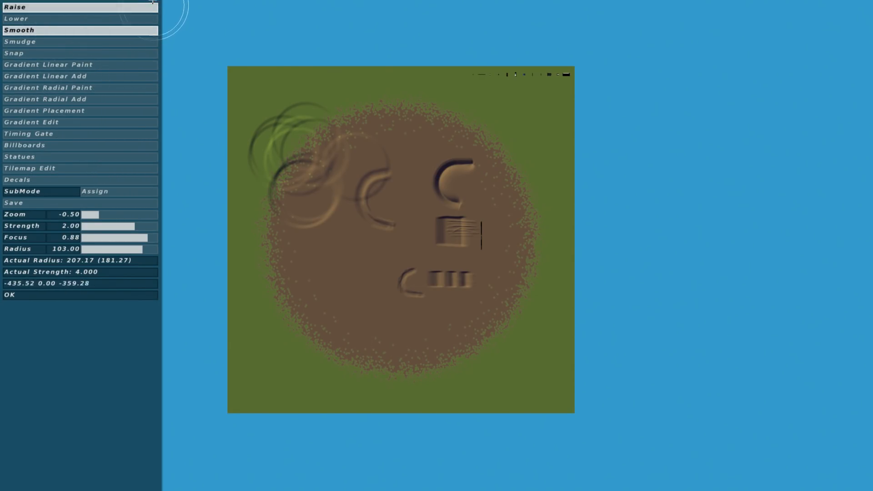
Try timing gate 0 across the right side of the large square jump, and return it to the start of the gate row
left_click(59, 134)
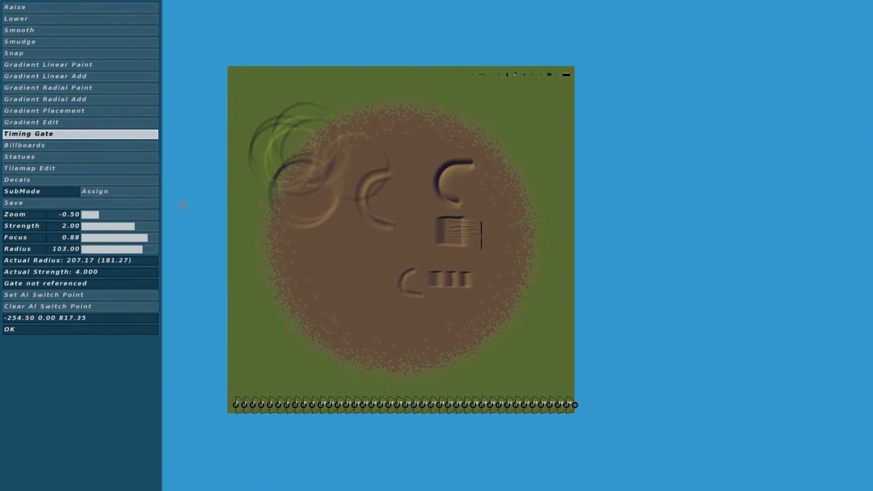
mouse_move(99, 215)
left_mouse_down()
mouse_move(109, 215)
mouse_move(101, 216)
left_mouse_up()
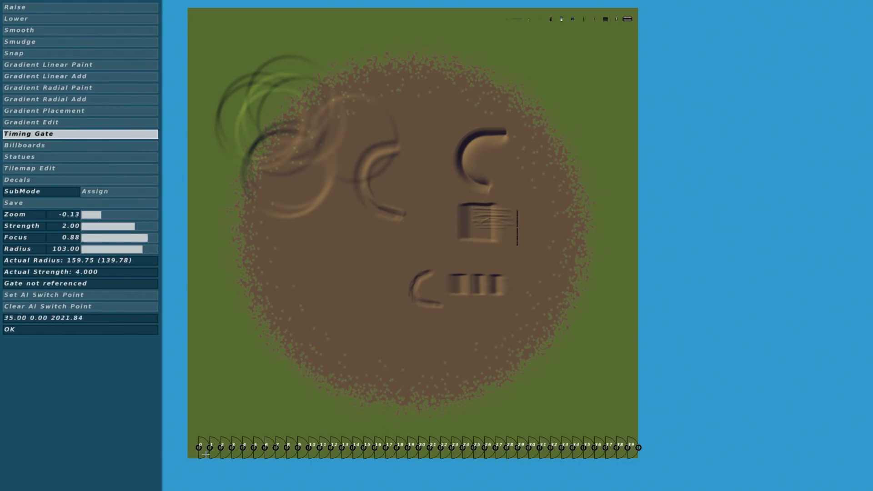
left_click_drag(198, 448, 506, 230)
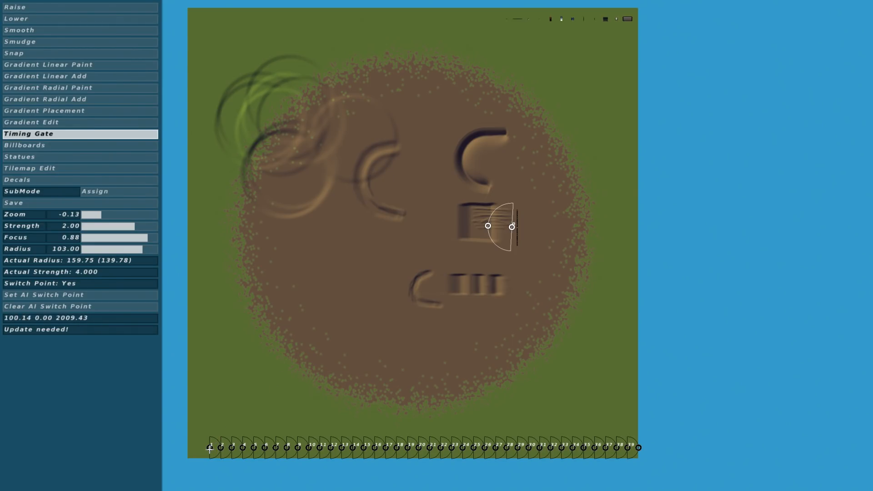
left_click_drag(511, 227, 217, 410)
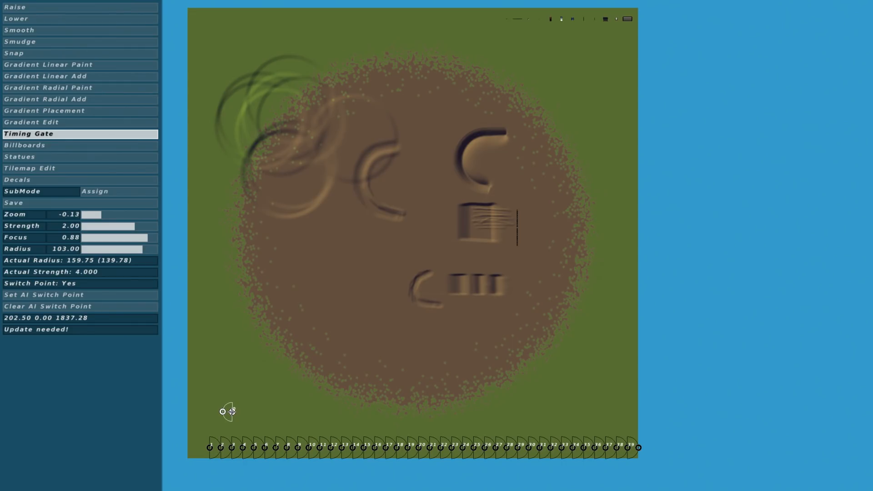
left_click_drag(232, 411, 198, 447)
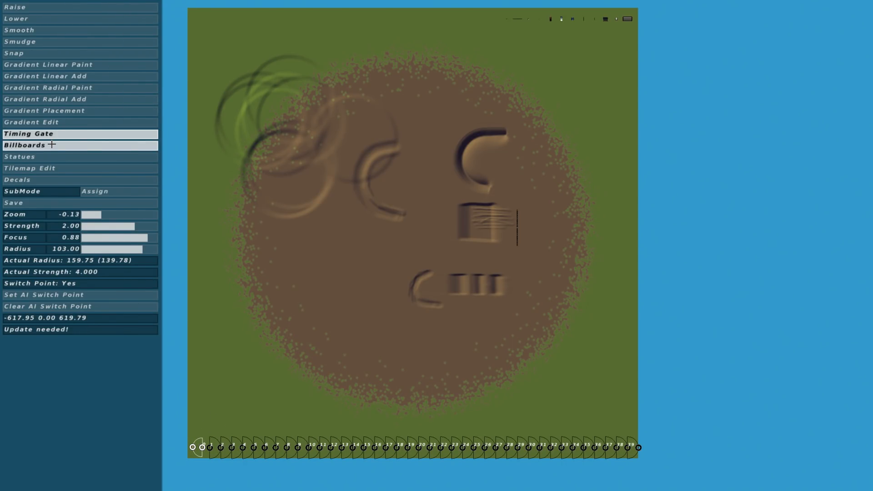
Show the track's billboards for editing, and preview the map in-game from different camera views
left_click(52, 145)
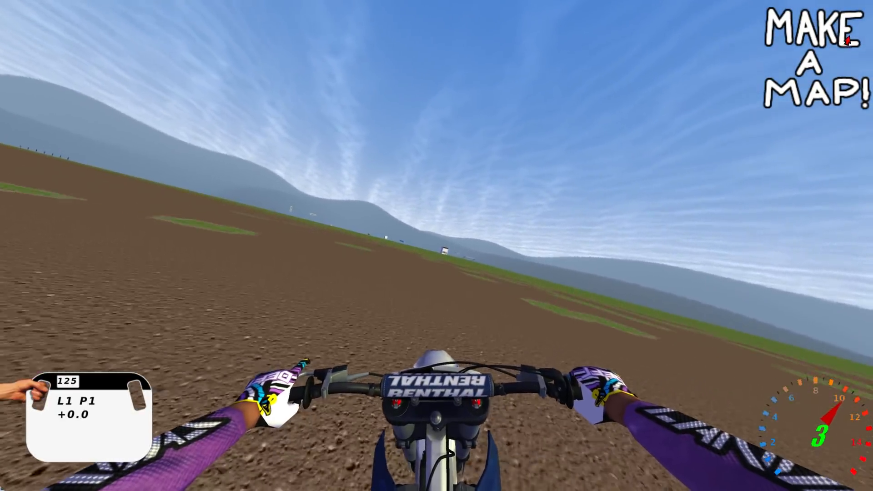
key("c")
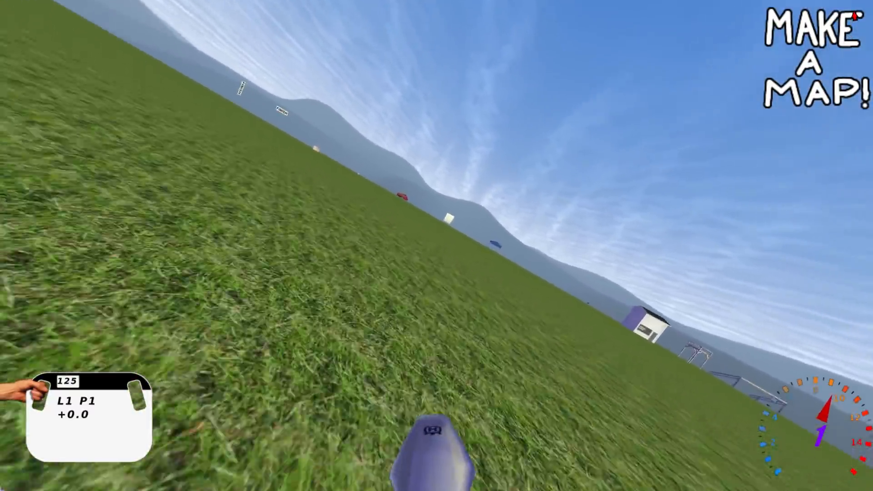
key("c")
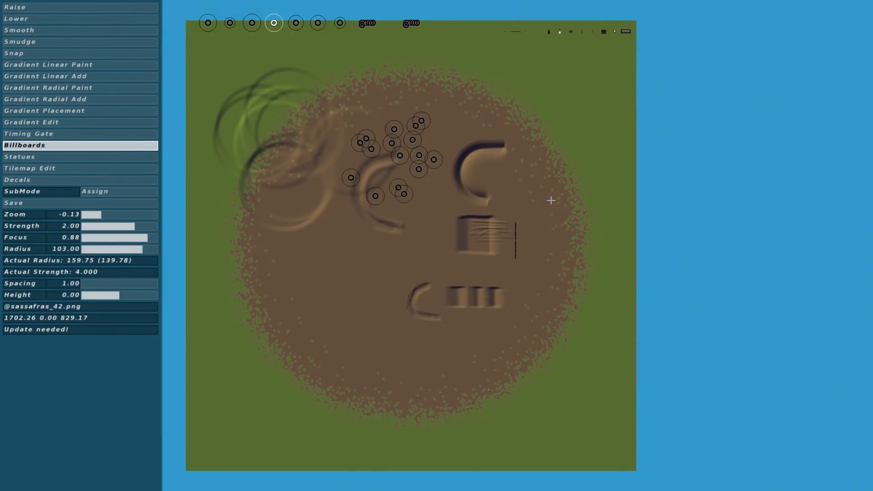
Move the wide striped statue from the end of the statue row onto the dirt, and place three in a line with a fourth at an angle
middle_click_drag(551, 200, 466, 315)
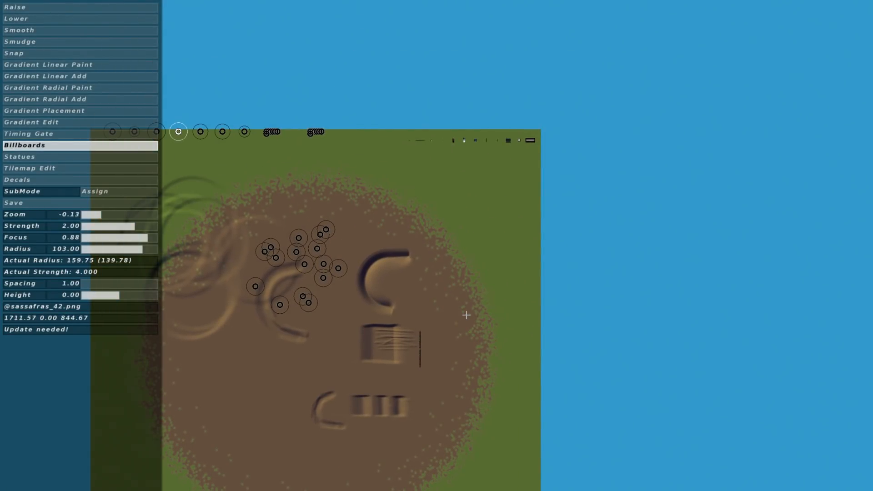
left_click(114, 157)
scroll(381, 154, "up", 5)
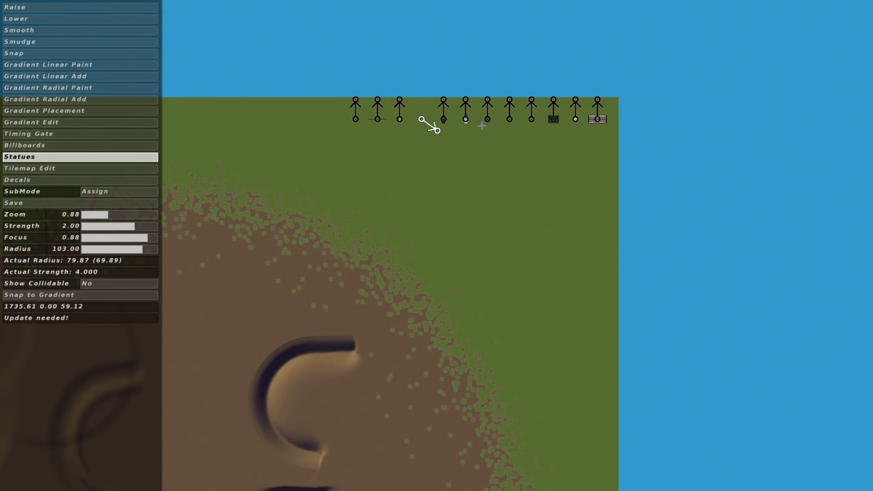
left_click_drag(597, 119, 341, 252)
middle_click_drag(341, 252, 453, 156)
left_click_drag(454, 156, 343, 212)
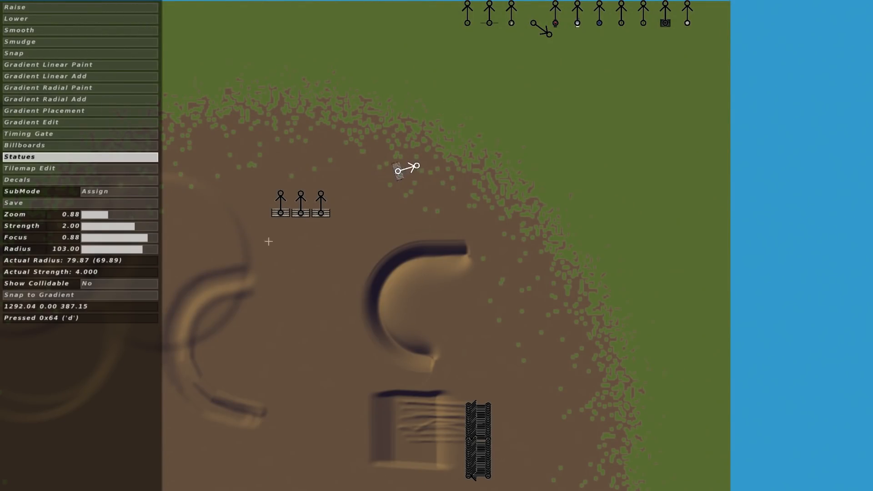
mouse_move(268, 241)
left_mouse_down()
mouse_move(344, 158)
mouse_move(420, 124)
left_mouse_up()
right_click_drag(420, 124, 420, 186)
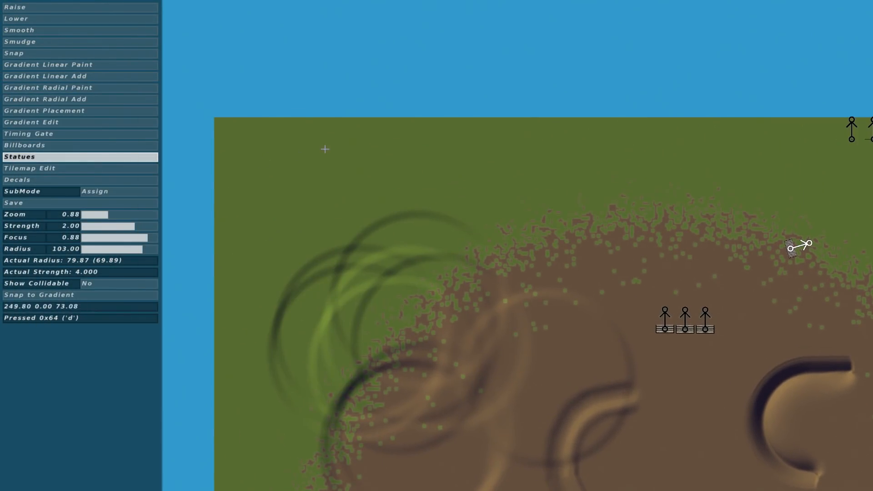
Show the billboards for editing and look over the ones on the dirt and along the map's upper edge
left_click(91, 144)
right_click_drag(478, 151, 432, 159)
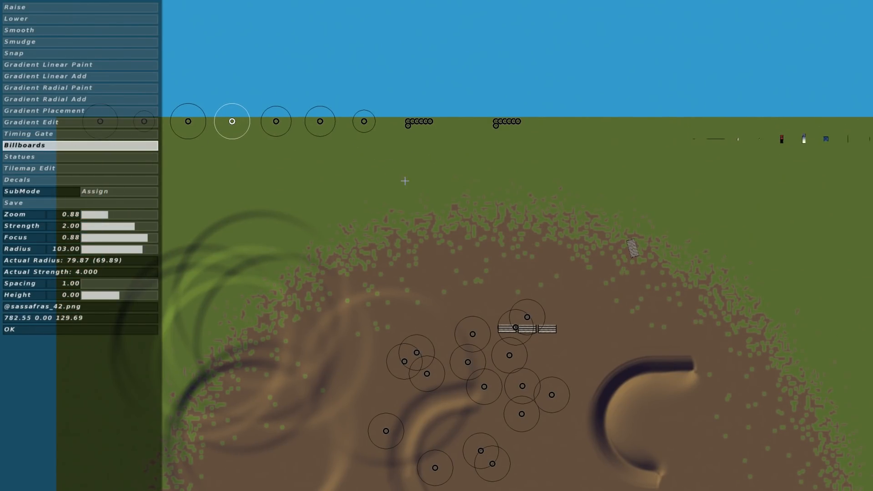
right_click_drag(418, 232, 291, 228)
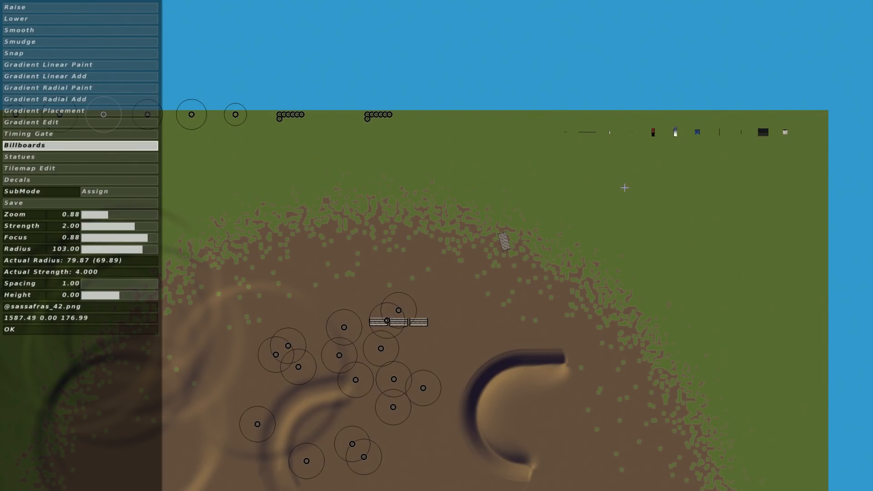
middle_click_drag(408, 191, 439, 189)
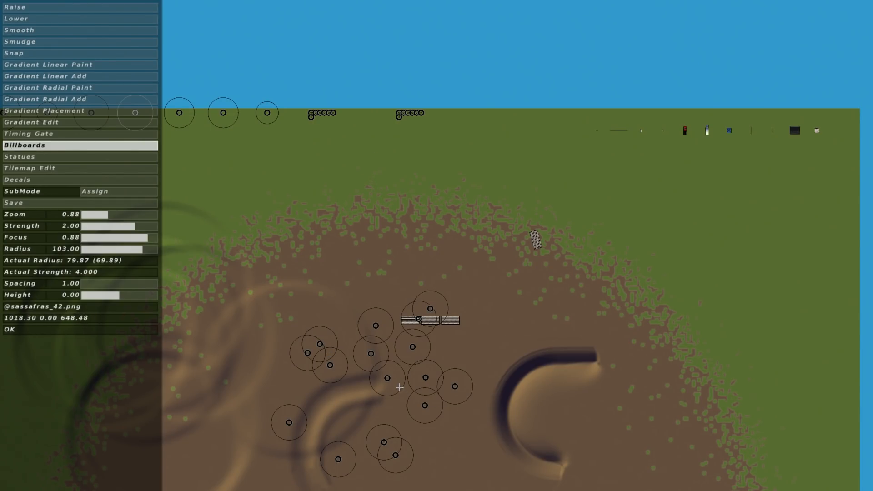
middle_click_drag(580, 273, 599, 270)
middle_click_drag(641, 123, 370, 107)
middle_click_drag(341, 180, 493, 139)
middle_click_drag(309, 309, 369, 312)
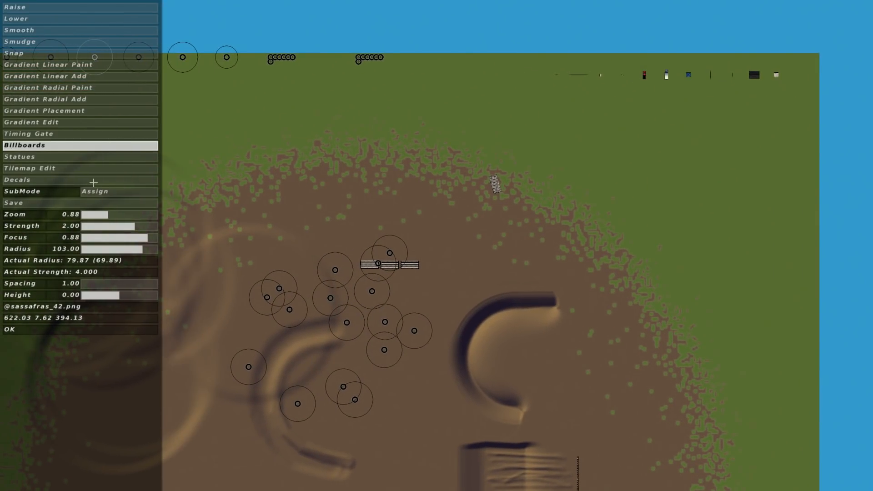
Examine the options of the Tilemap Edit and Decals modes over the berms and jumps
left_click(85, 157)
left_click(80, 168)
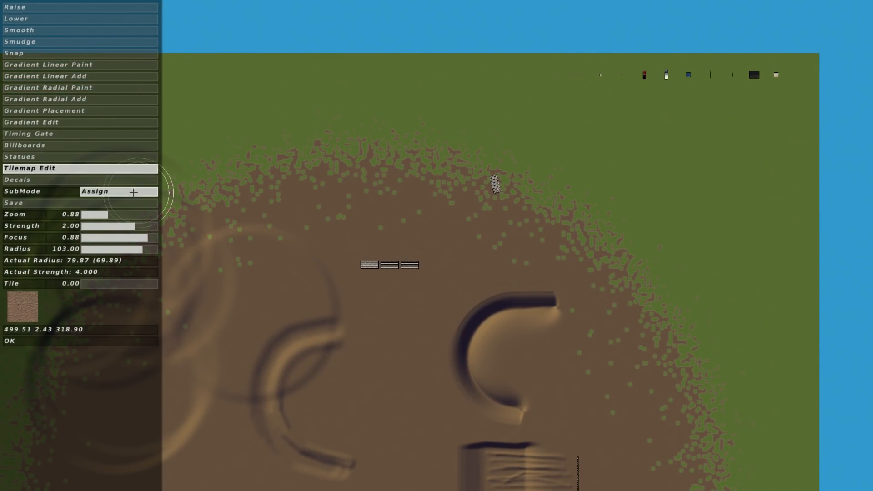
left_click(80, 179)
middle_click_drag(313, 248, 522, 147)
middle_click_drag(515, 363, 318, 182)
middle_click_drag(357, 335, 574, 30)
middle_click_drag(512, 228, 265, 420)
middle_click_drag(583, 237, 517, 341)
middle_click_drag(560, 183, 525, 369)
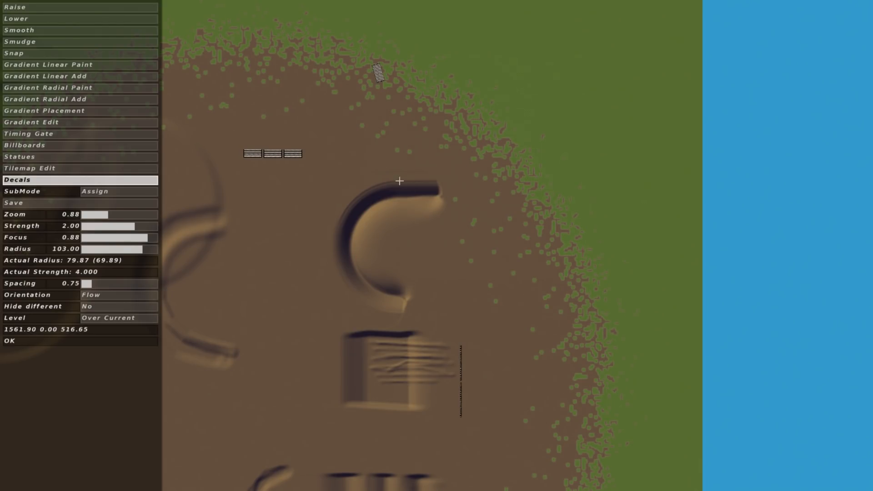
middle_click_drag(362, 211, 387, 194)
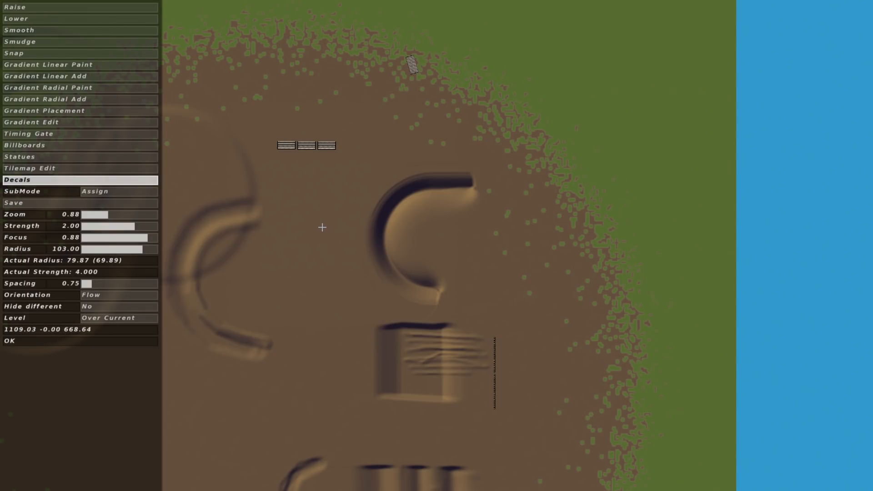
middle_click_drag(322, 227, 346, 204)
middle_click_drag(490, 289, 467, 202)
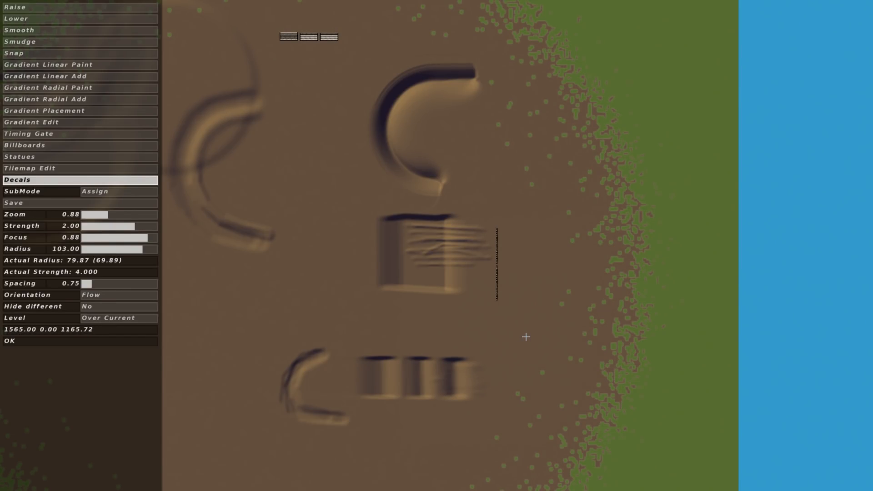
middle_click_drag(525, 336, 607, 181)
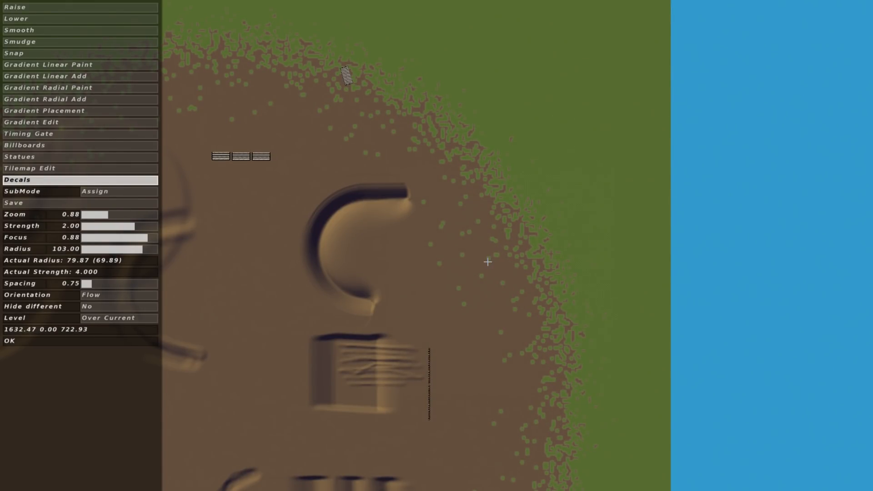
middle_click_drag(479, 261, 425, 210)
left_click(113, 169)
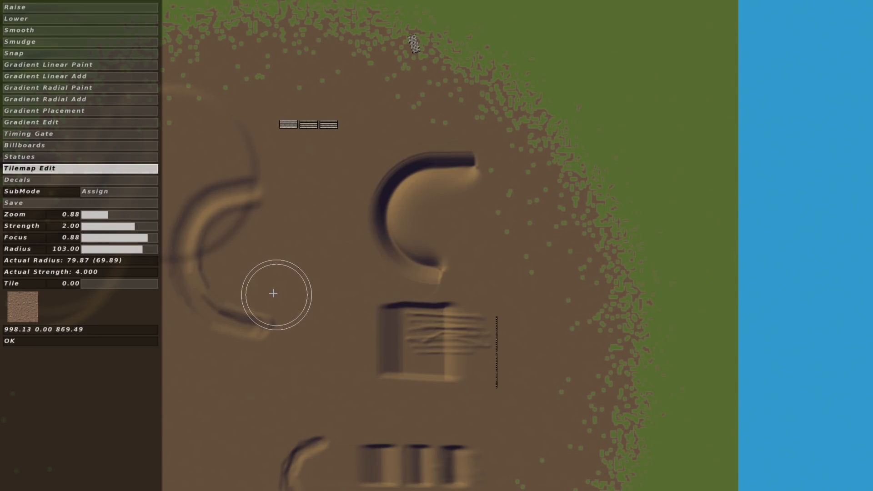
left_click(73, 179)
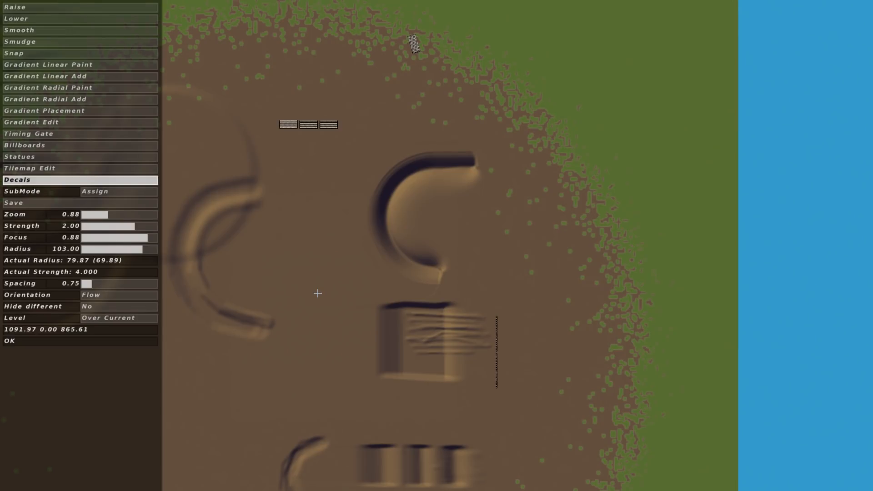
middle_click_drag(341, 298, 398, 253)
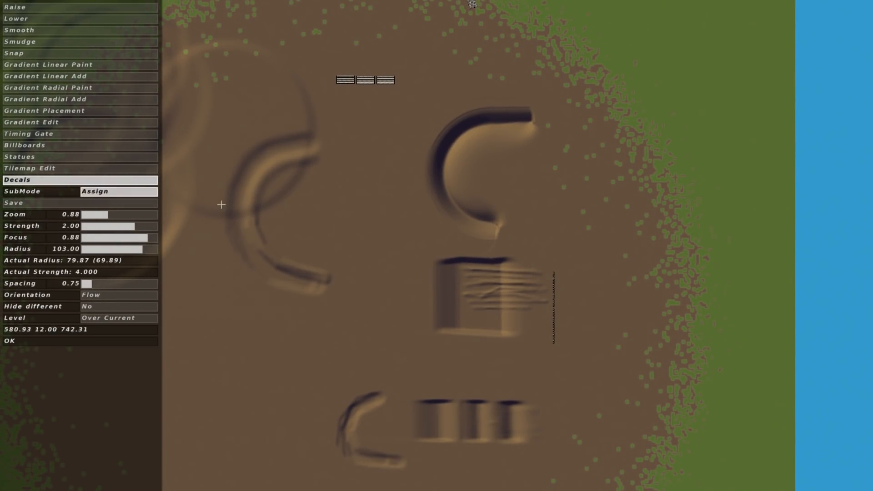
left_click(67, 169)
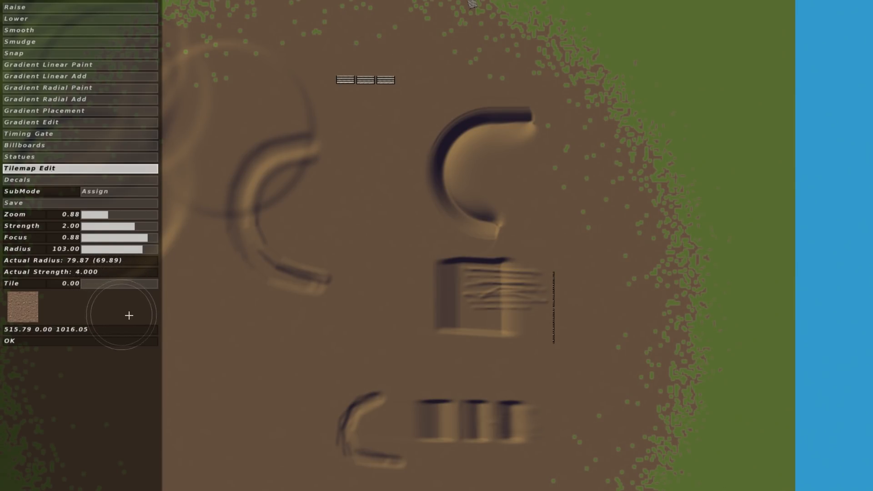
left_click(47, 180)
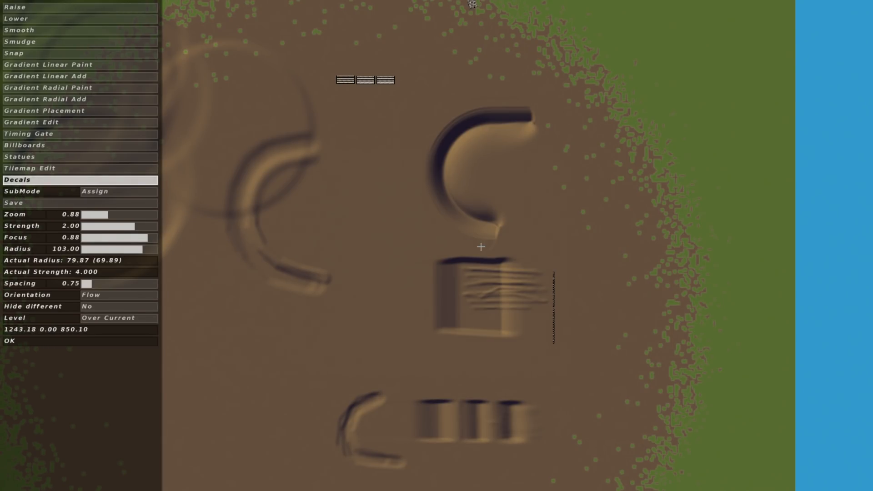
Paint the dirt tile (0.00) over the grass at the upper-right edge of the dirt area and along its upper edge
left_click(110, 168)
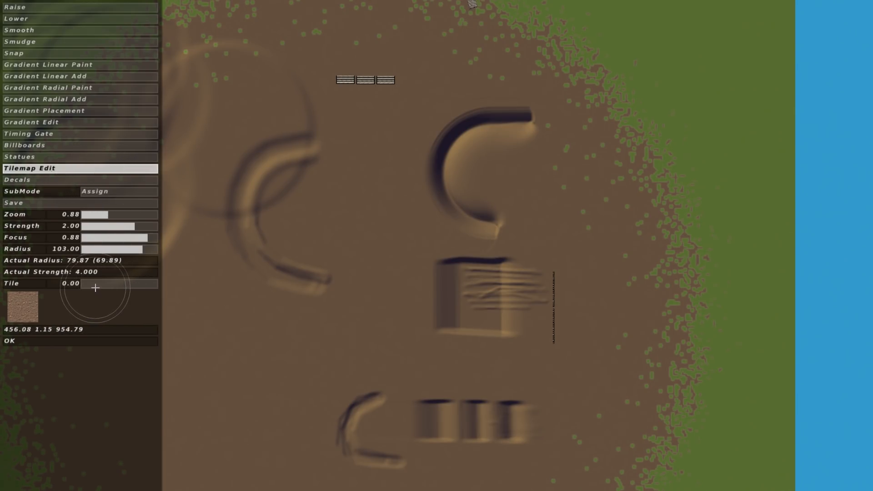
right_click_drag(636, 226, 527, 326)
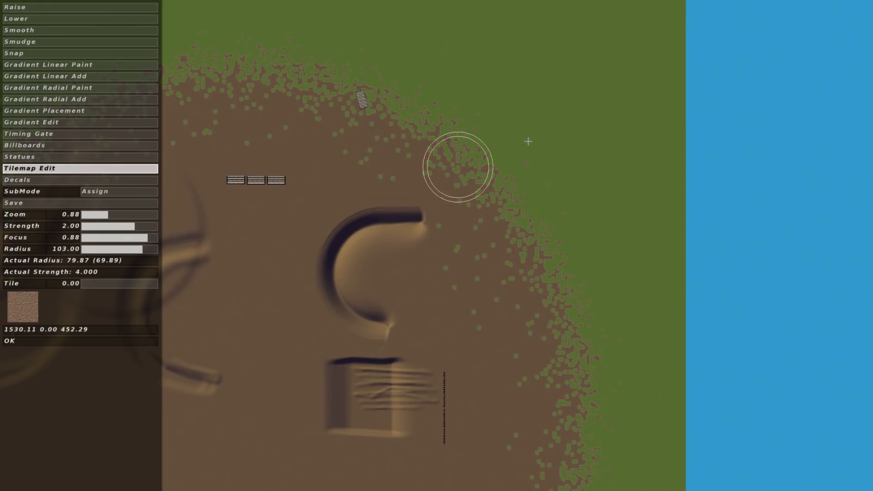
mouse_move(525, 121)
left_mouse_down()
mouse_move(523, 253)
mouse_move(544, 141)
mouse_move(528, 220)
mouse_move(489, 142)
mouse_move(508, 208)
left_mouse_up()
right_click_drag(508, 208, 535, 312)
mouse_move(505, 327)
left_mouse_down()
mouse_move(487, 238)
mouse_move(487, 246)
left_mouse_up()
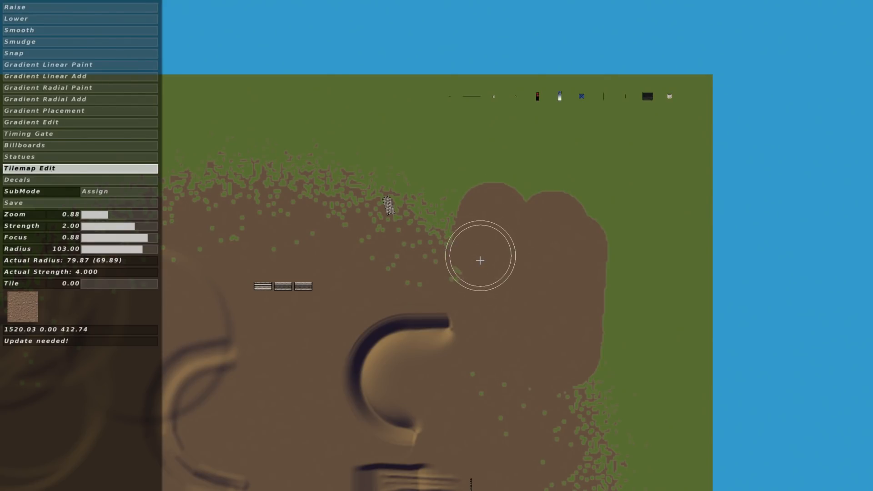
right_click_drag(456, 274, 508, 286)
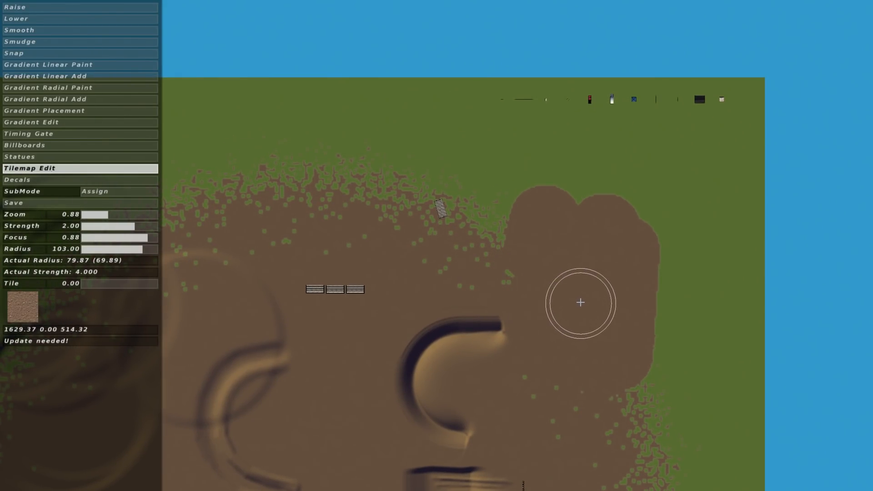
mouse_move(580, 302)
left_mouse_down()
mouse_move(461, 226)
mouse_move(373, 199)
mouse_move(331, 203)
left_mouse_up()
Paint strips of the dirt tile across the round mounds at the upper-left edge of the dirt area
right_click_drag(411, 253, 649, 240)
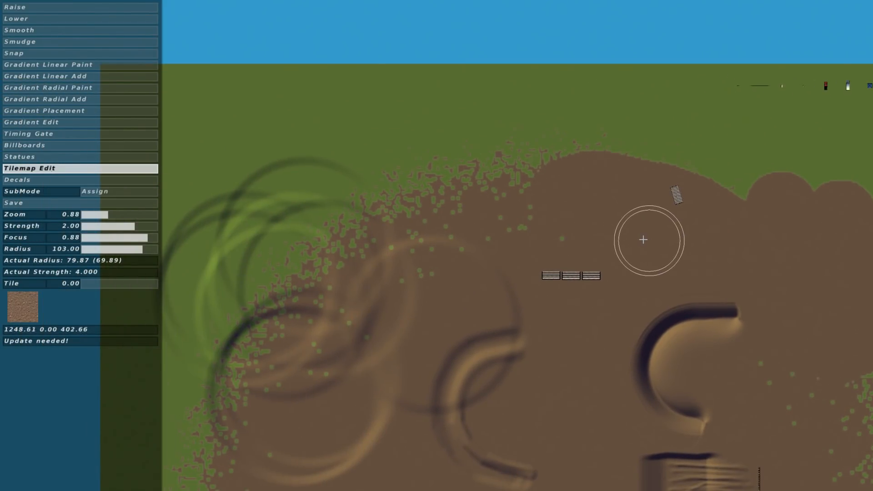
right_click_drag(416, 181, 468, 90)
mouse_move(414, 118)
left_mouse_down()
mouse_move(380, 243)
mouse_move(373, 313)
left_mouse_up()
right_click_drag(456, 358, 454, 355)
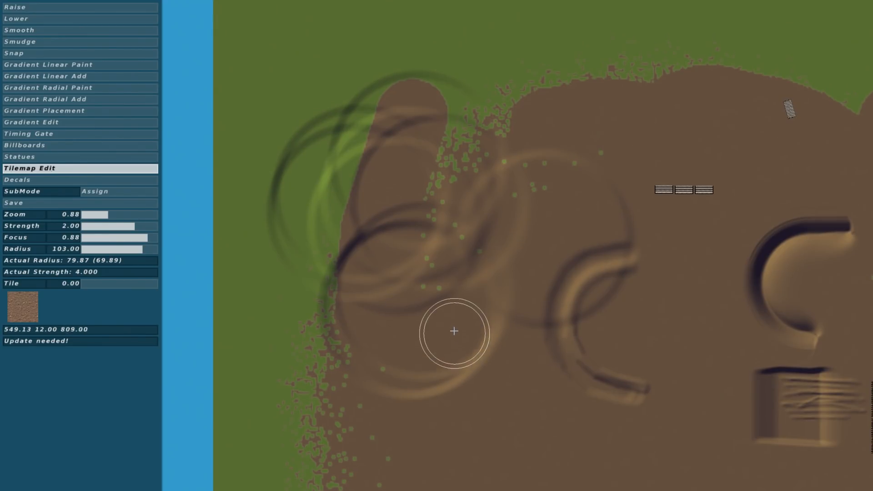
mouse_move(455, 332)
left_mouse_down()
mouse_move(424, 199)
mouse_move(632, 139)
mouse_move(452, 248)
mouse_move(477, 166)
left_mouse_up()
right_click_drag(444, 314, 435, 256)
Switch to the grass tile (1.00) and paint over the dirt until the whole map is covered
left_click_drag(93, 282, 173, 283)
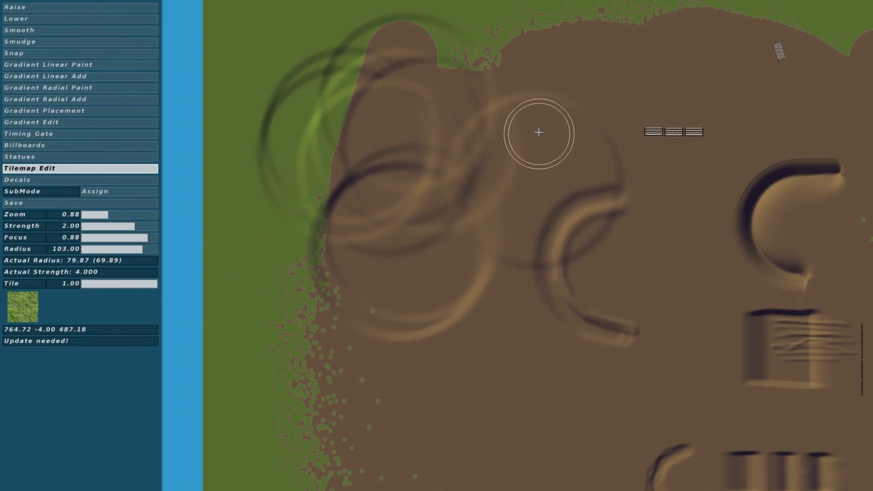
right_click_drag(536, 133, 474, 136)
mouse_move(457, 64)
left_mouse_down()
mouse_move(376, 352)
mouse_move(432, 268)
mouse_move(459, 165)
left_mouse_up()
right_click_drag(476, 212, 412, 133)
right_click_drag(449, 260, 423, 179)
mouse_move(362, 181)
left_mouse_down()
mouse_move(395, 306)
mouse_move(412, 322)
left_mouse_up()
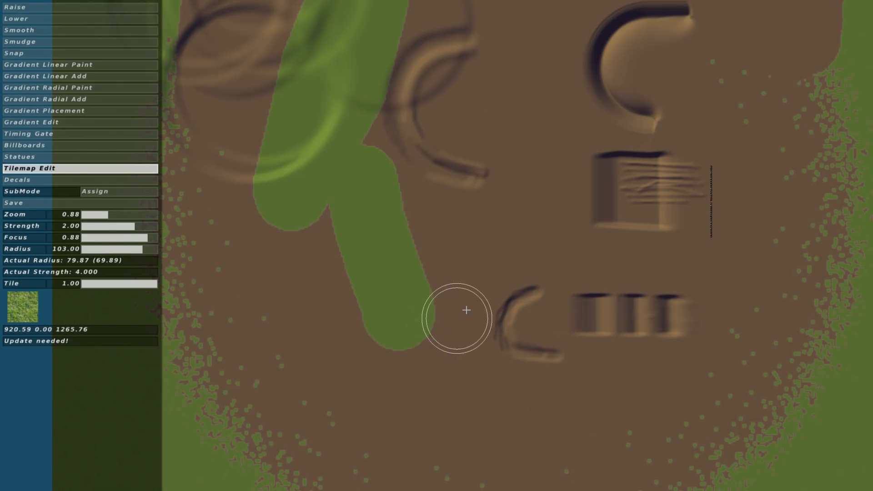
scroll(466, 310, "down", 10)
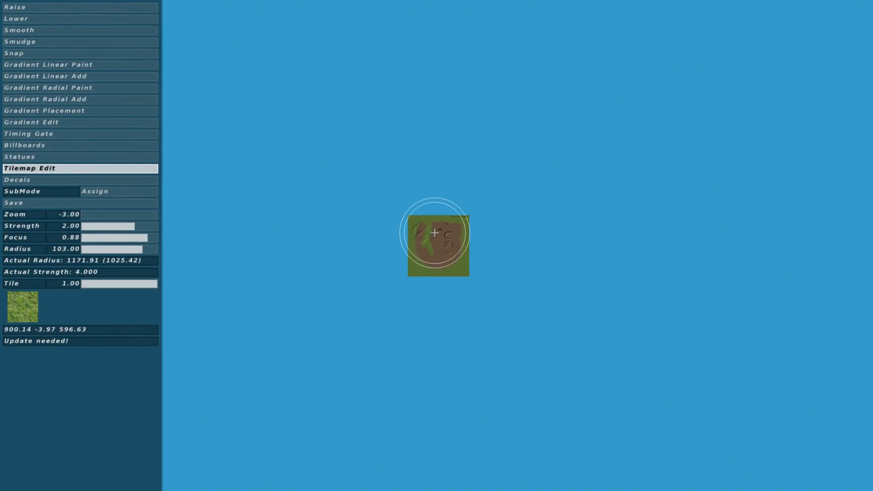
left_click_drag(96, 218, 103, 217)
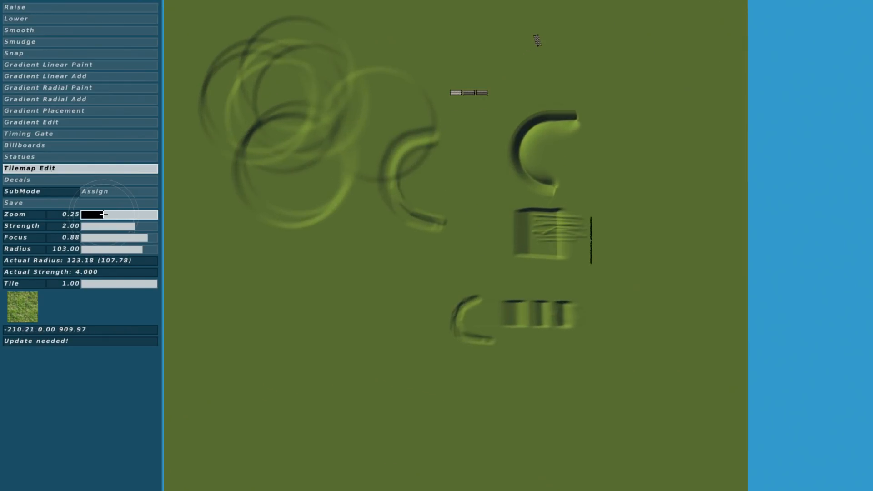
Paint a dirt track with tile 0.00 from the timing gates over the square jump, around the left berm and up towards the large right berm
left_click(101, 282)
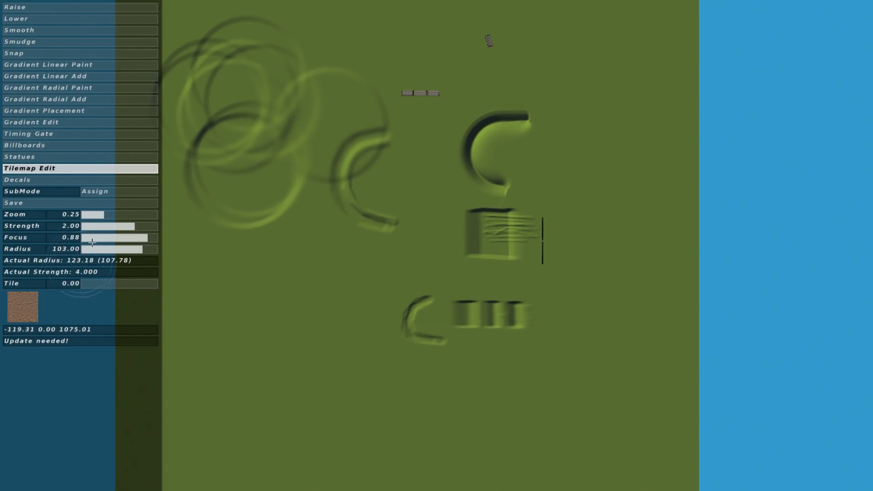
left_click(111, 214)
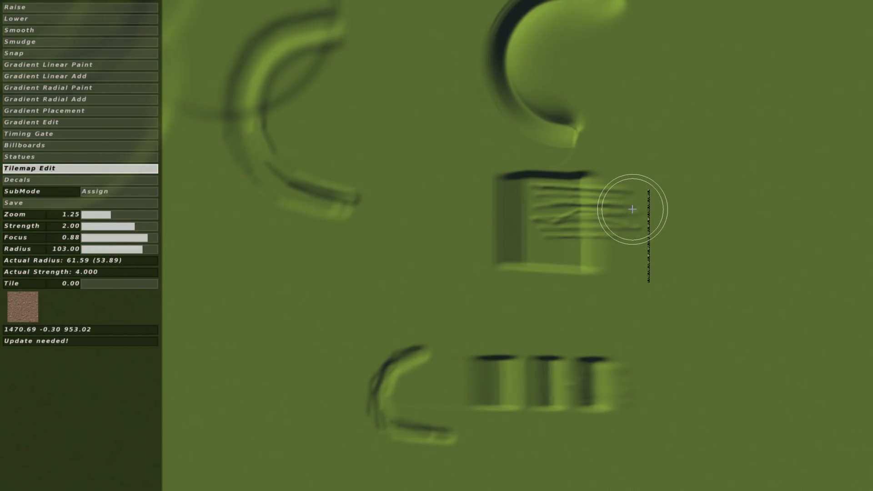
mouse_move(629, 209)
left_mouse_down()
mouse_move(516, 209)
mouse_move(626, 215)
mouse_move(624, 246)
mouse_move(341, 185)
mouse_move(275, 119)
mouse_move(337, 52)
mouse_move(271, 109)
mouse_move(394, 193)
mouse_move(541, 225)
mouse_move(323, 176)
left_mouse_up()
middle_click_drag(323, 176, 355, 261)
mouse_move(355, 262)
left_mouse_down()
mouse_move(308, 230)
mouse_move(333, 150)
mouse_move(456, 91)
left_mouse_up()
middle_click_drag(456, 91, 368, 176)
left_click_drag(368, 175, 434, 121)
Continue the dirt track down the right side, over the rollers, around the small berm and back up to the square jump's lane
mouse_move(709, 143)
left_mouse_down()
mouse_move(668, 191)
mouse_move(541, 198)
mouse_move(484, 232)
mouse_move(504, 270)
mouse_move(553, 288)
mouse_move(719, 302)
left_mouse_up()
middle_click_drag(719, 302, 662, 72)
mouse_move(689, 155)
left_mouse_down()
mouse_move(690, 249)
mouse_move(677, 296)
mouse_move(495, 312)
mouse_move(411, 297)
left_mouse_up()
middle_click_drag(410, 296, 445, 276)
mouse_move(445, 275)
left_mouse_down()
mouse_move(384, 282)
mouse_move(442, 340)
left_mouse_up()
left_click_drag(326, 224, 373, 133)
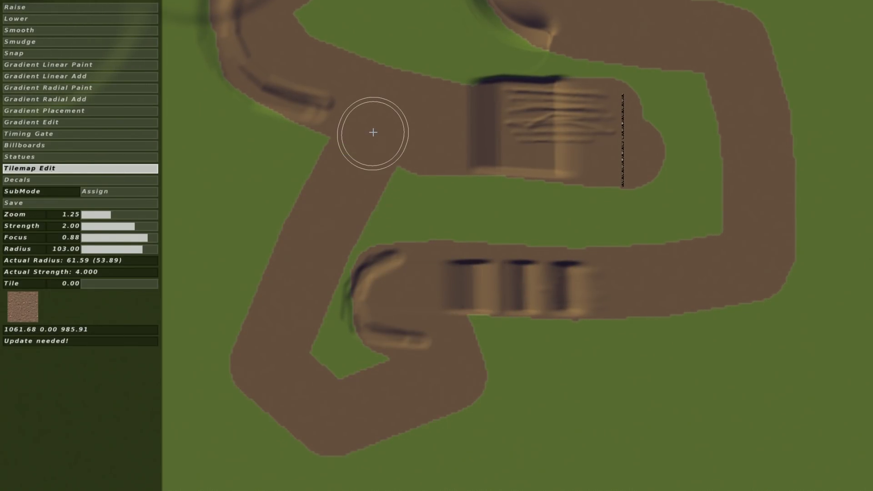
Trim the dirt track's upper edge above the rollers with the grass tile (1.00)
mouse_move(573, 247)
middle_mouse_down()
mouse_move(536, 419)
mouse_move(514, 411)
mouse_move(479, 345)
middle_mouse_up()
left_click(536, 422)
left_click_drag(99, 285, 164, 286)
left_click_drag(423, 306, 475, 302)
scroll(239, 250, "down", 5)
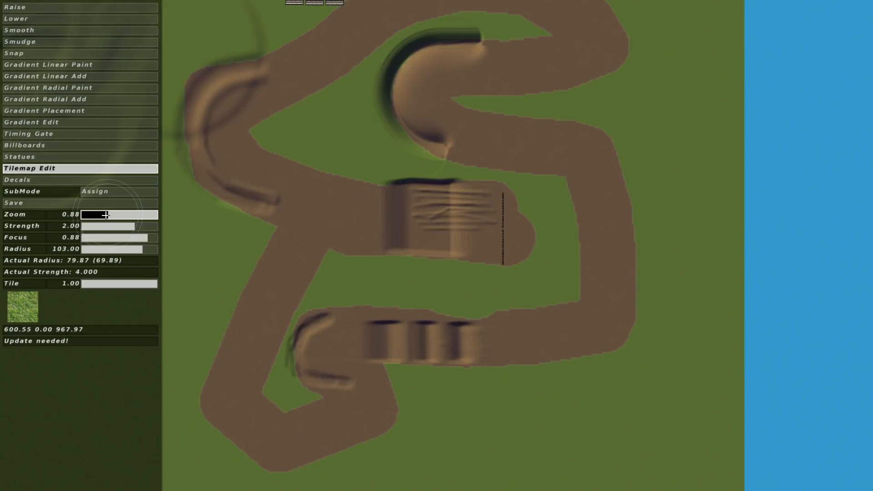
Switch to decal editing, and preview the painted map in-game from different camera views
left_click(72, 179)
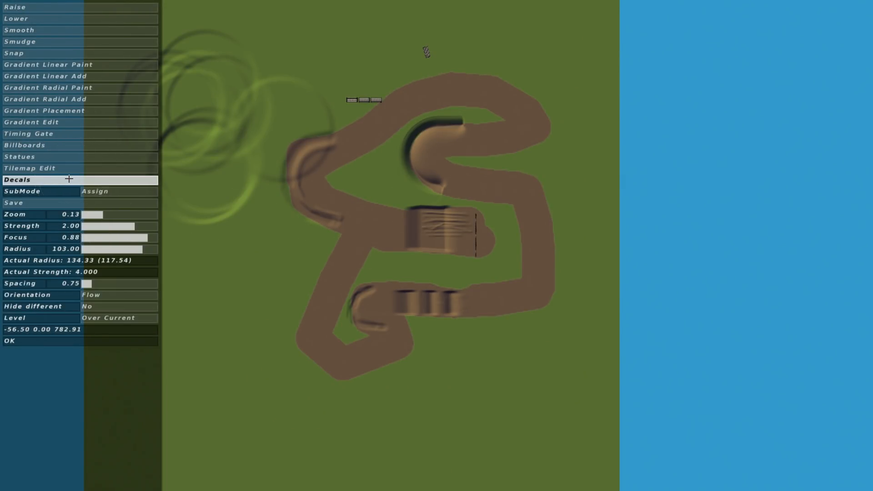
left_click(109, 215)
scroll(446, 271, "up", 3)
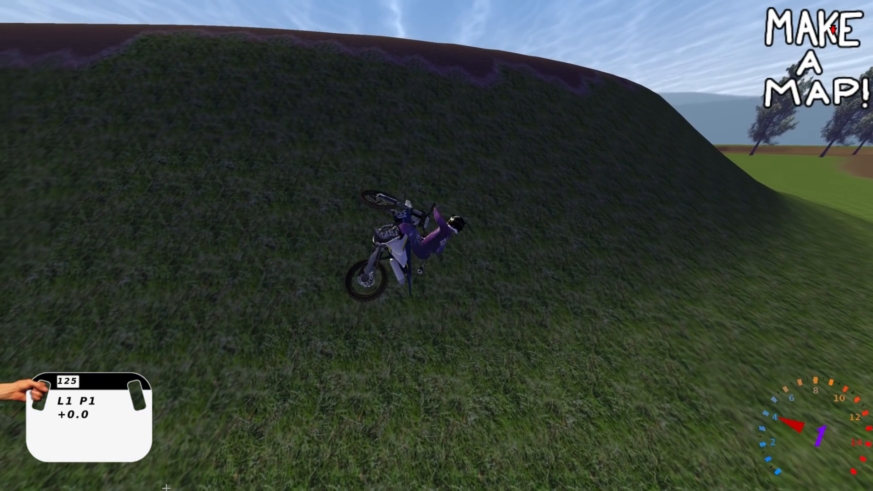
key("c")
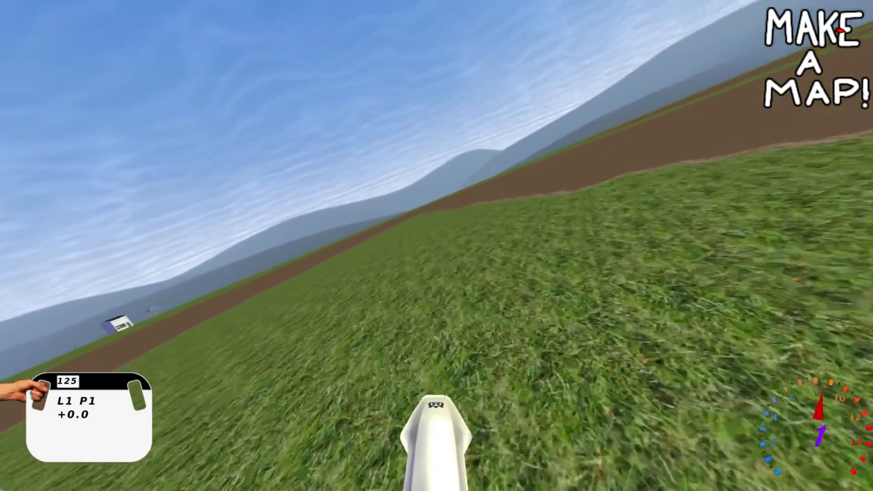
Ride the painted track in-game, alternating between camera views to inspect the dirt and grass surfaces
key("c")
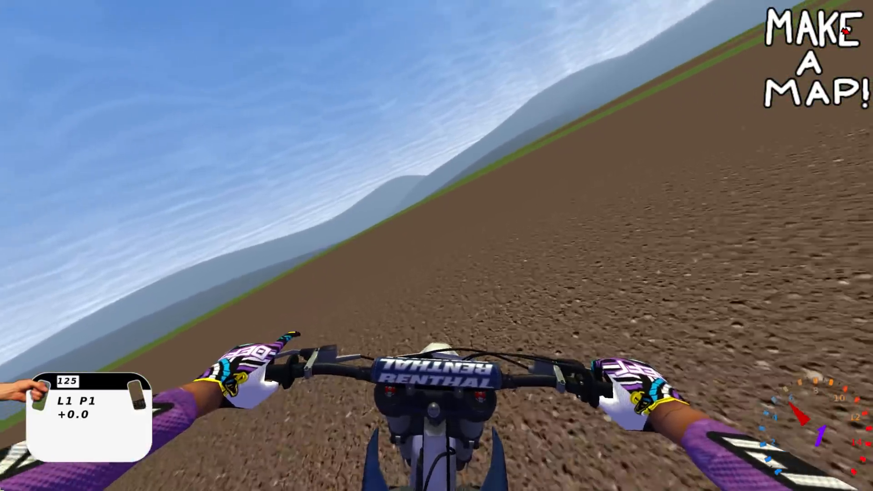
key("c")
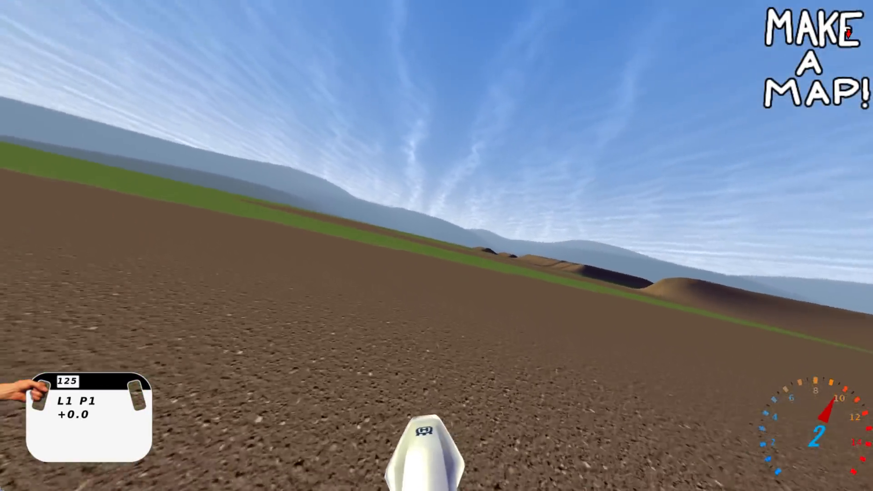
key("c")
key("c")
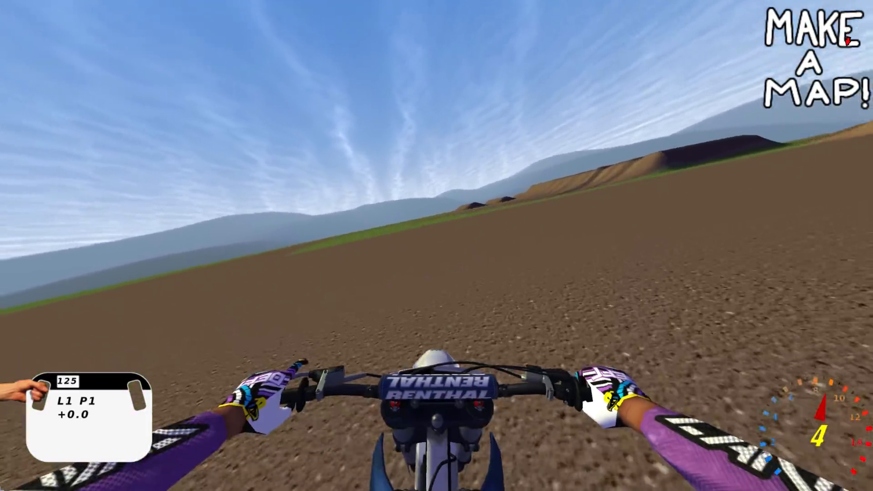
key("c")
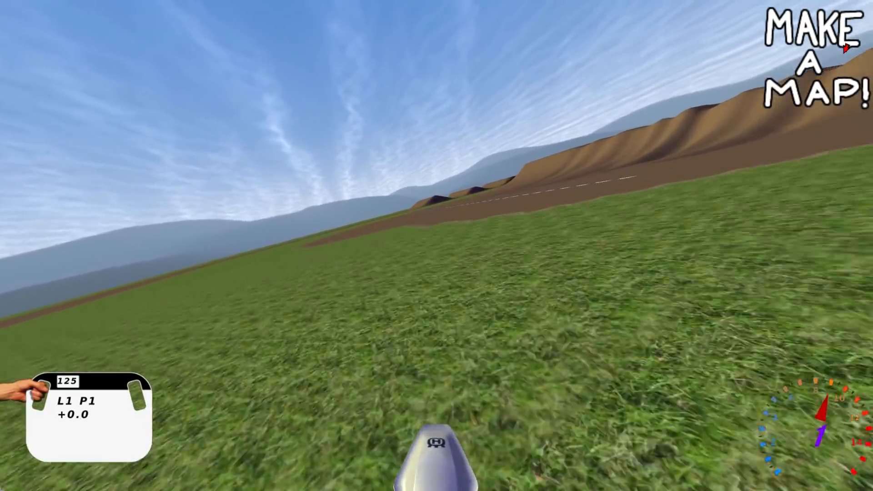
key("c")
key("c")
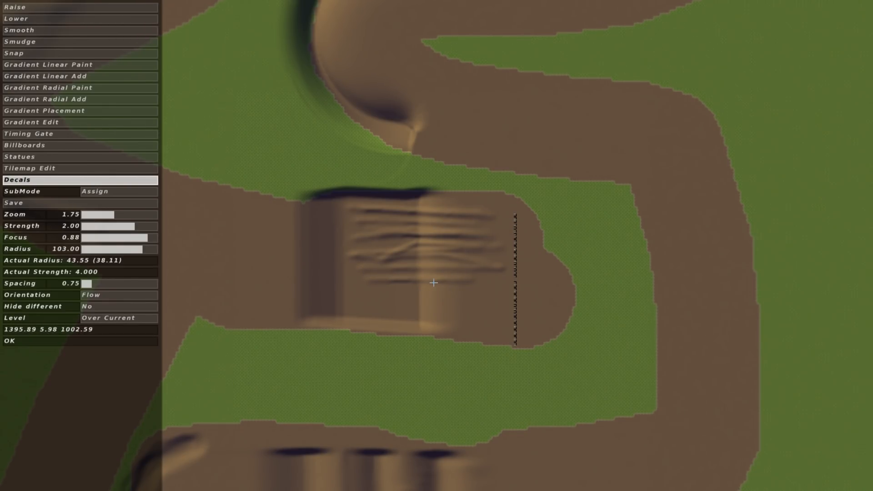
Return to tilemap editing and paint dirt with tile 0.00 around the upper end of the timing gates
left_click(110, 168)
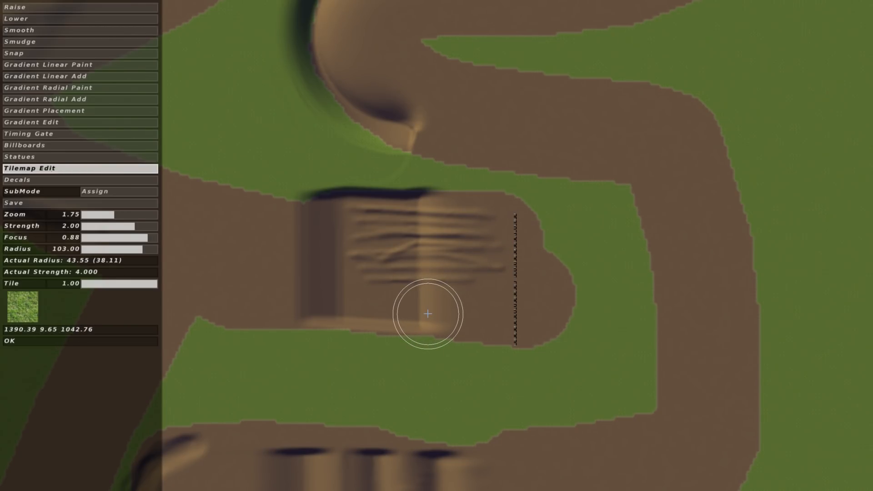
left_click(90, 282)
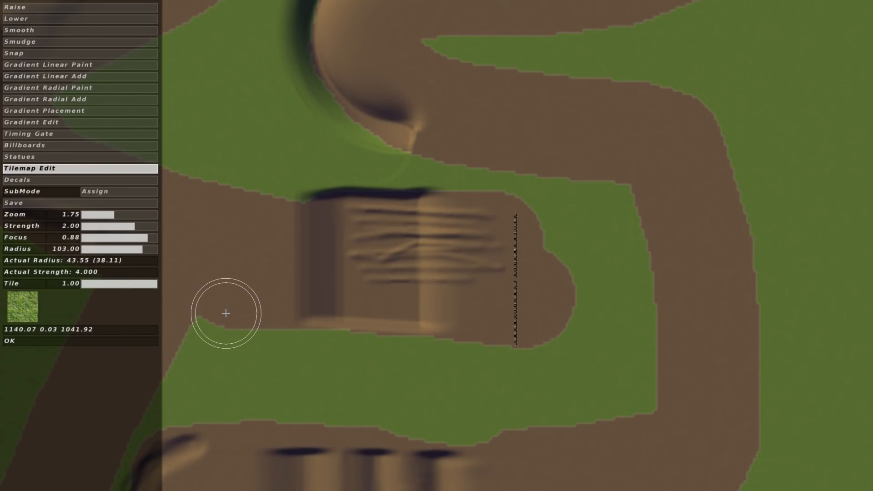
left_click(111, 282)
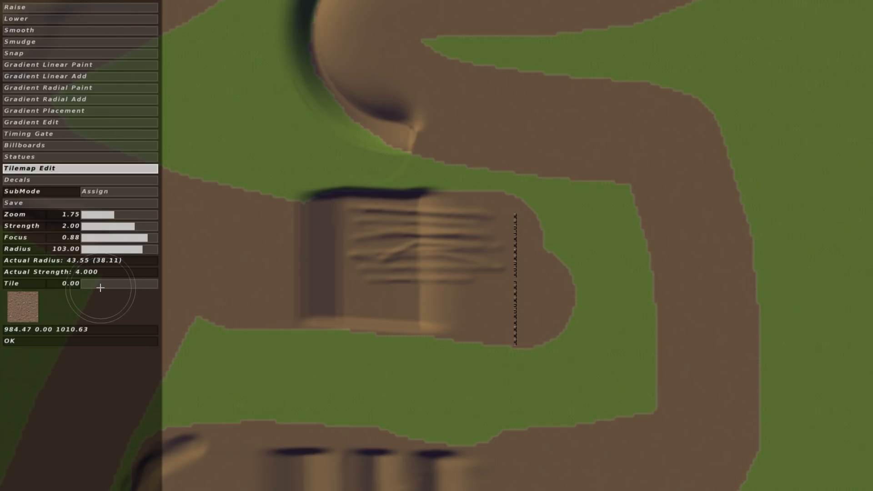
left_click_drag(86, 285, 114, 283)
mouse_move(518, 230)
left_mouse_down()
mouse_move(327, 230)
mouse_move(529, 244)
mouse_move(503, 234)
left_mouse_up()
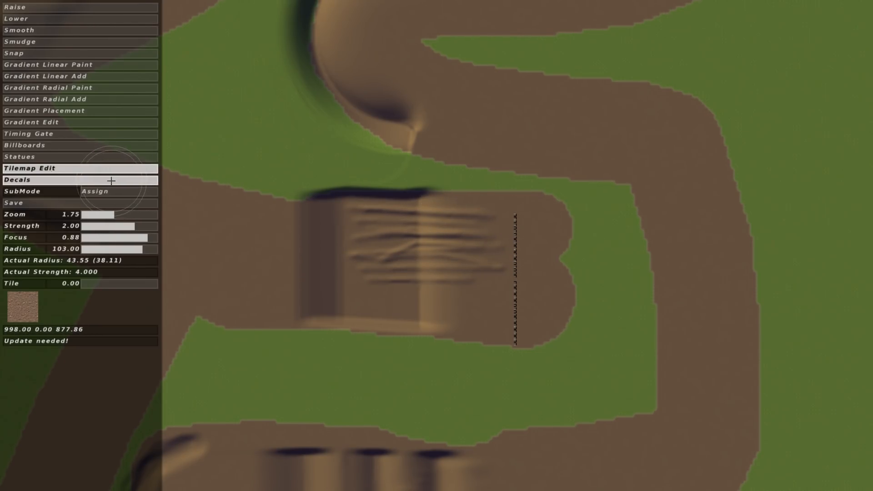
Switch to decal editing and examine the whole track layout from above
left_click(111, 180)
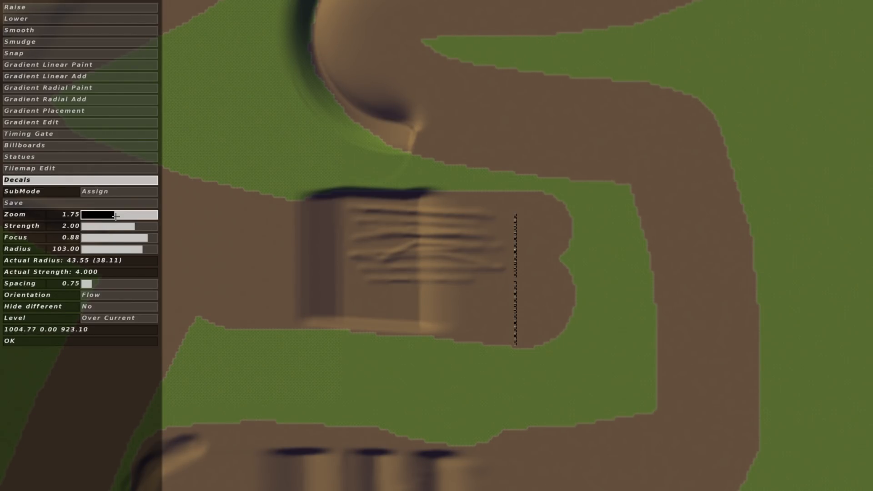
left_click_drag(116, 216, 105, 216)
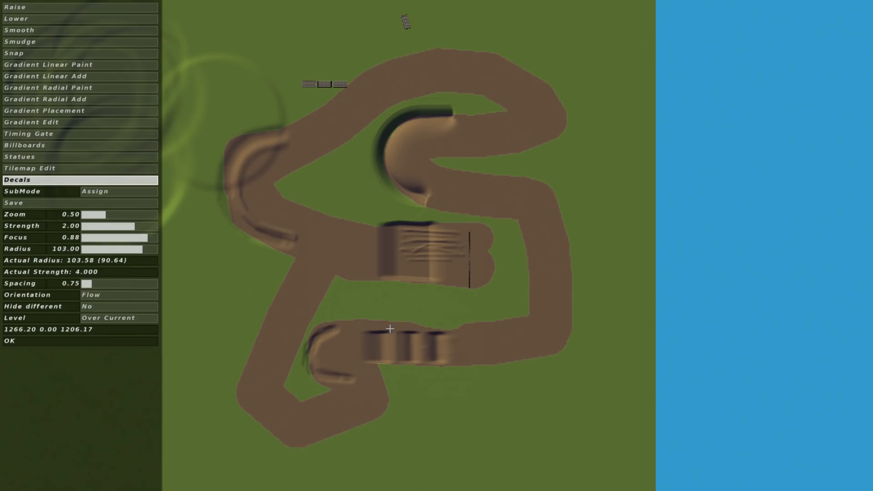
middle_click_drag(383, 312, 424, 298)
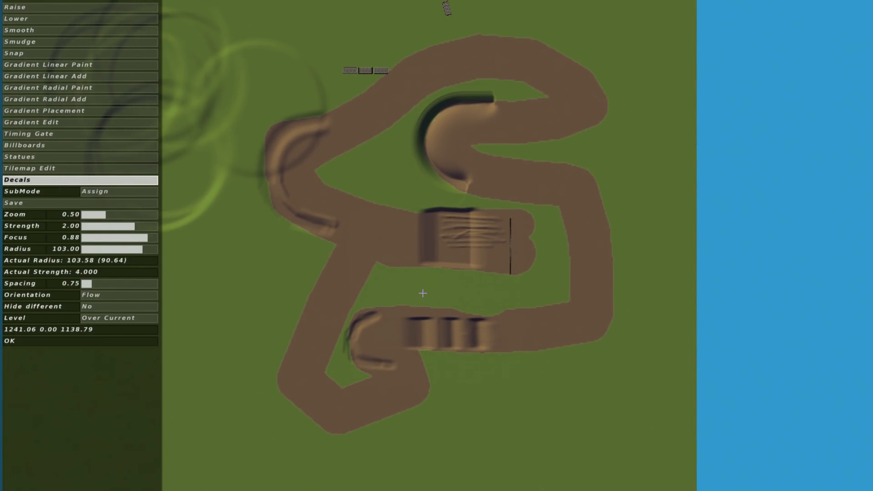
middle_click_drag(408, 308, 388, 337)
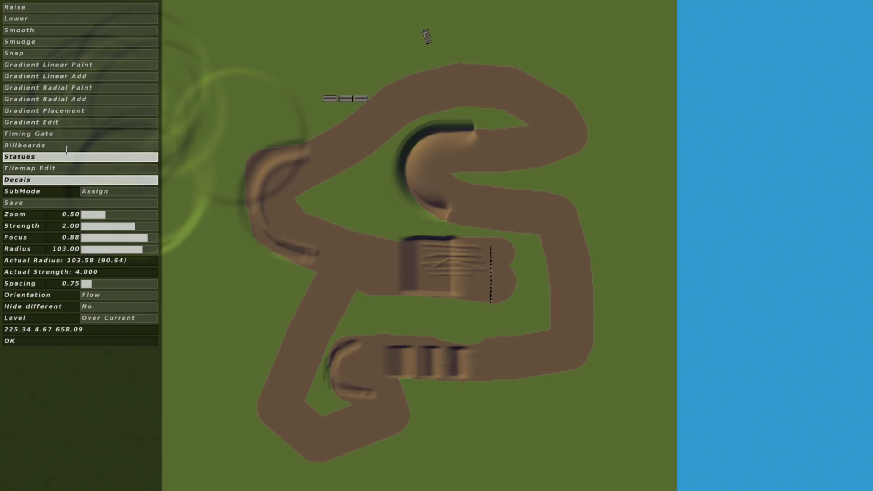
left_click_drag(92, 214, 103, 215)
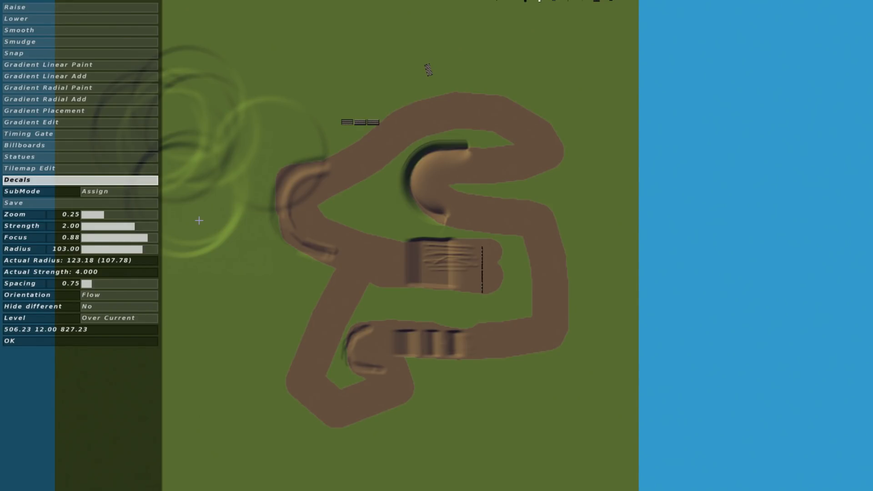
left_click(101, 214)
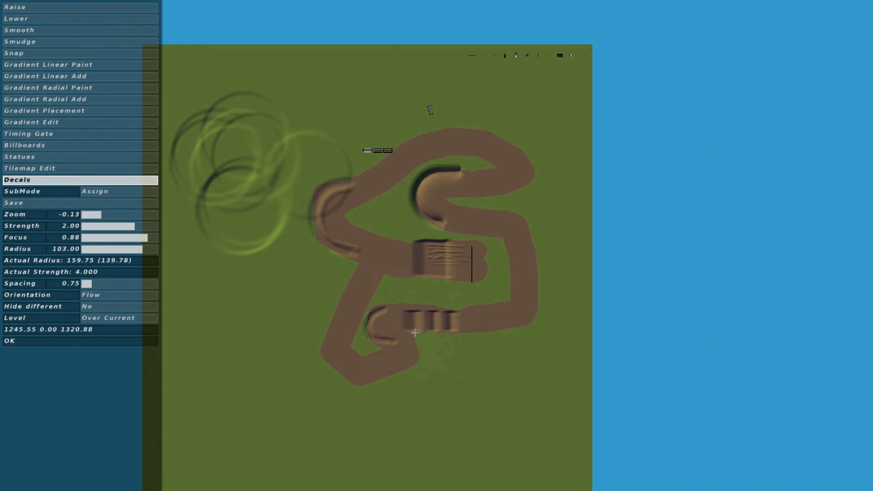
left_click(107, 214)
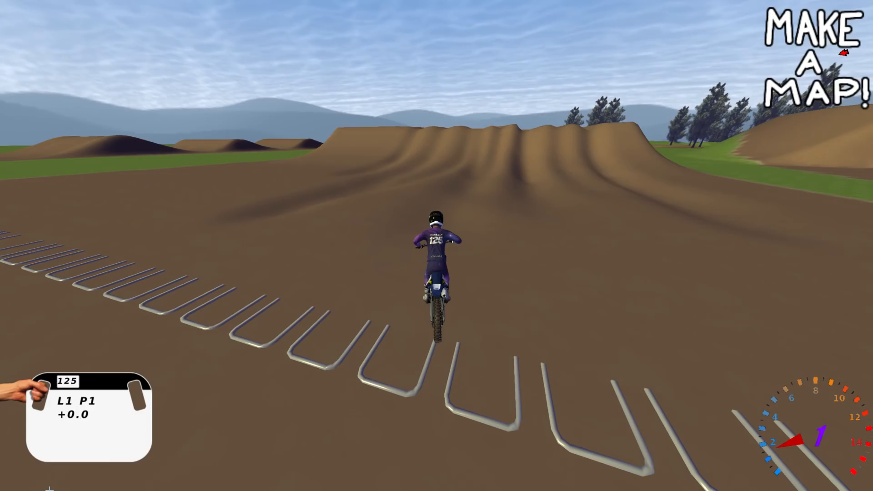
Preview the track in-game from the starting gates and on the berms, and review the full map overview in the editor
key("c")
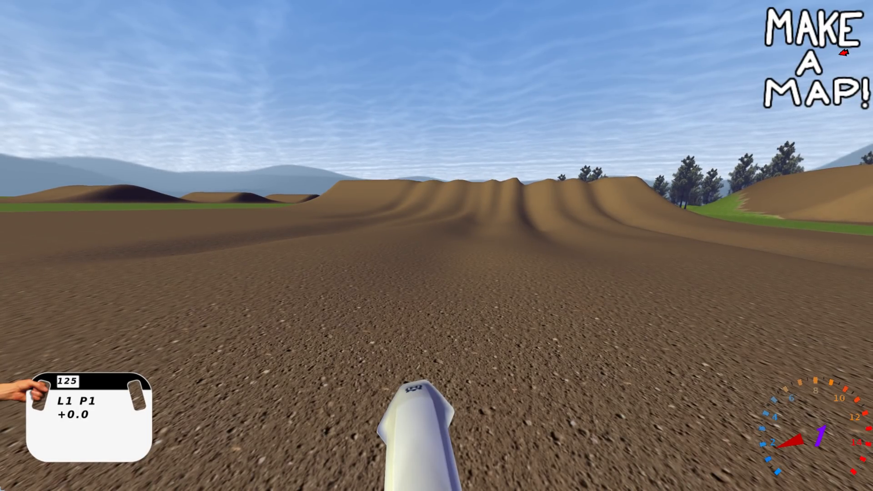
key("Up")
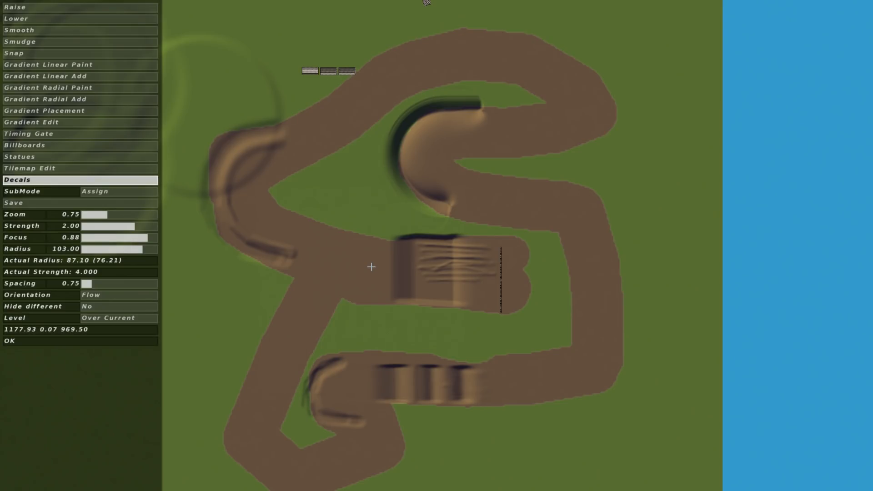
left_click(102, 217)
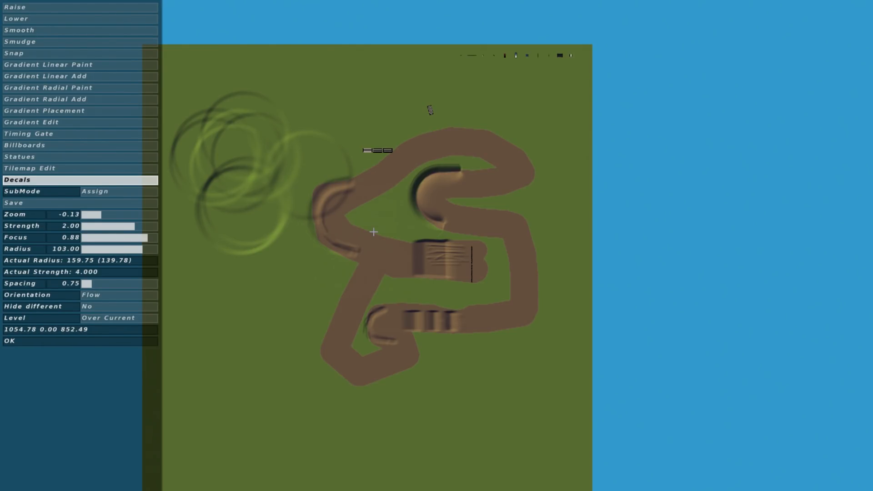
mouse_move(366, 248)
right_mouse_down()
mouse_move(378, 246)
mouse_move(367, 303)
mouse_move(370, 260)
right_mouse_up()
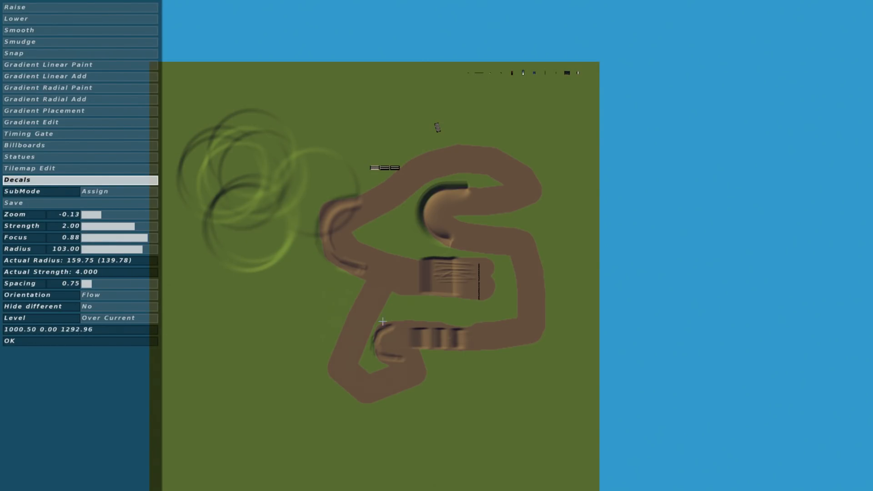
right_click_drag(347, 276, 385, 239)
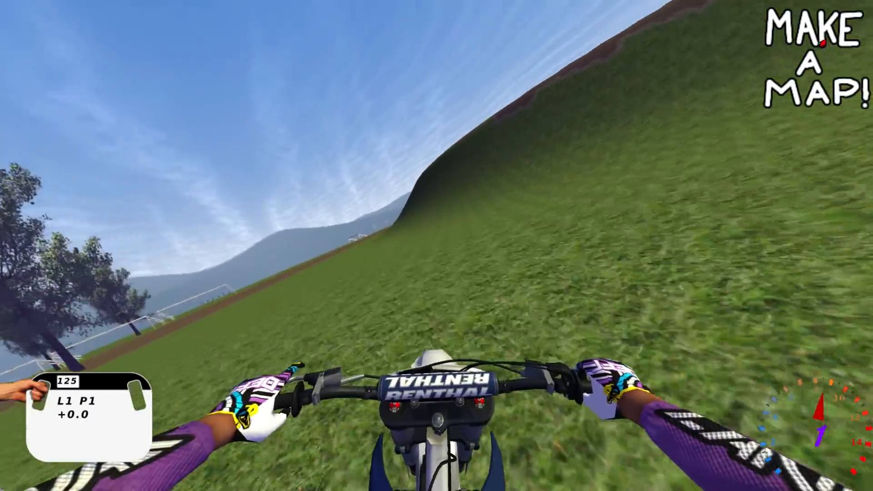
key("c")
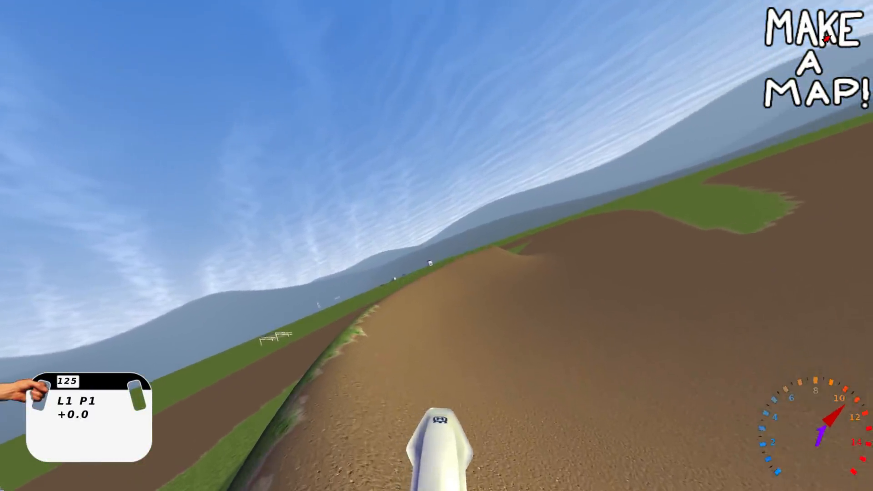